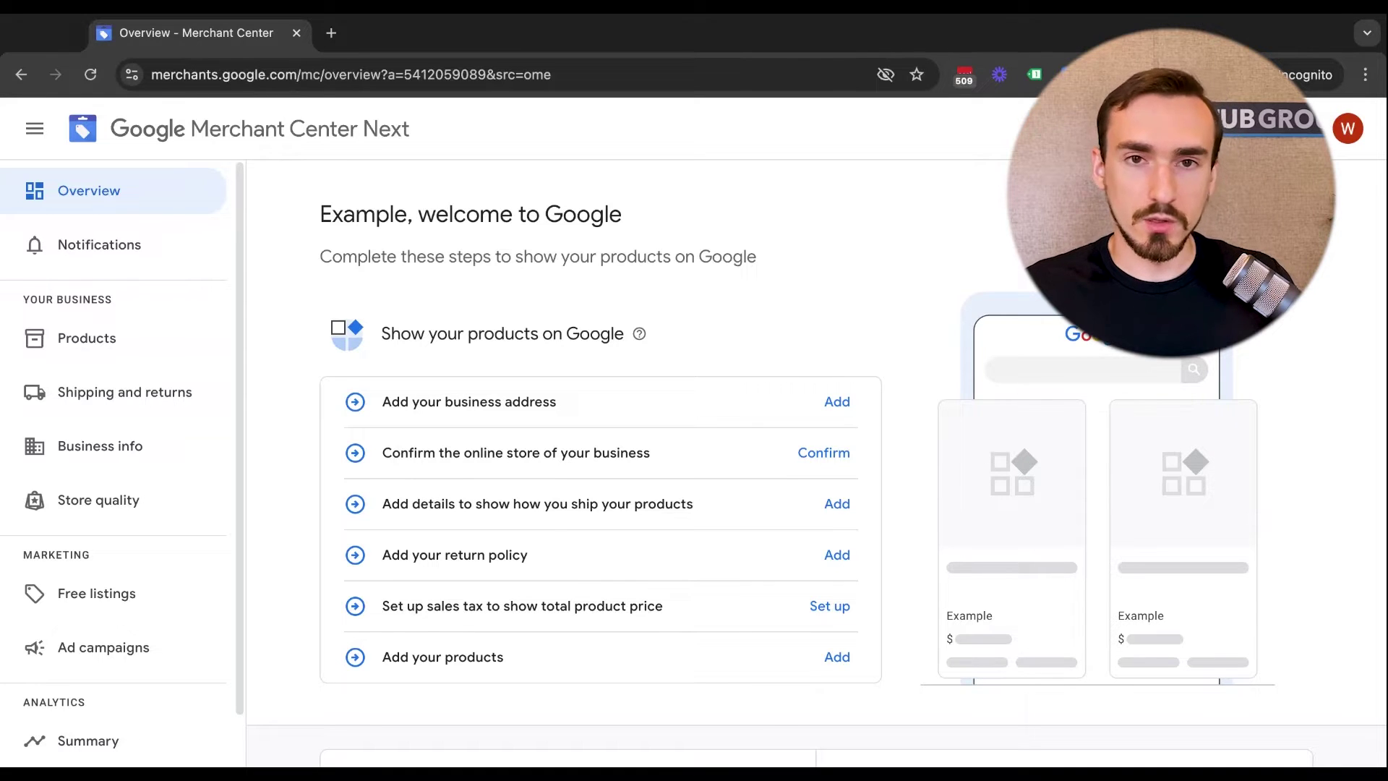
Visit Notifications, then view Business info with its business details and the unverified online store.
click(188, 257)
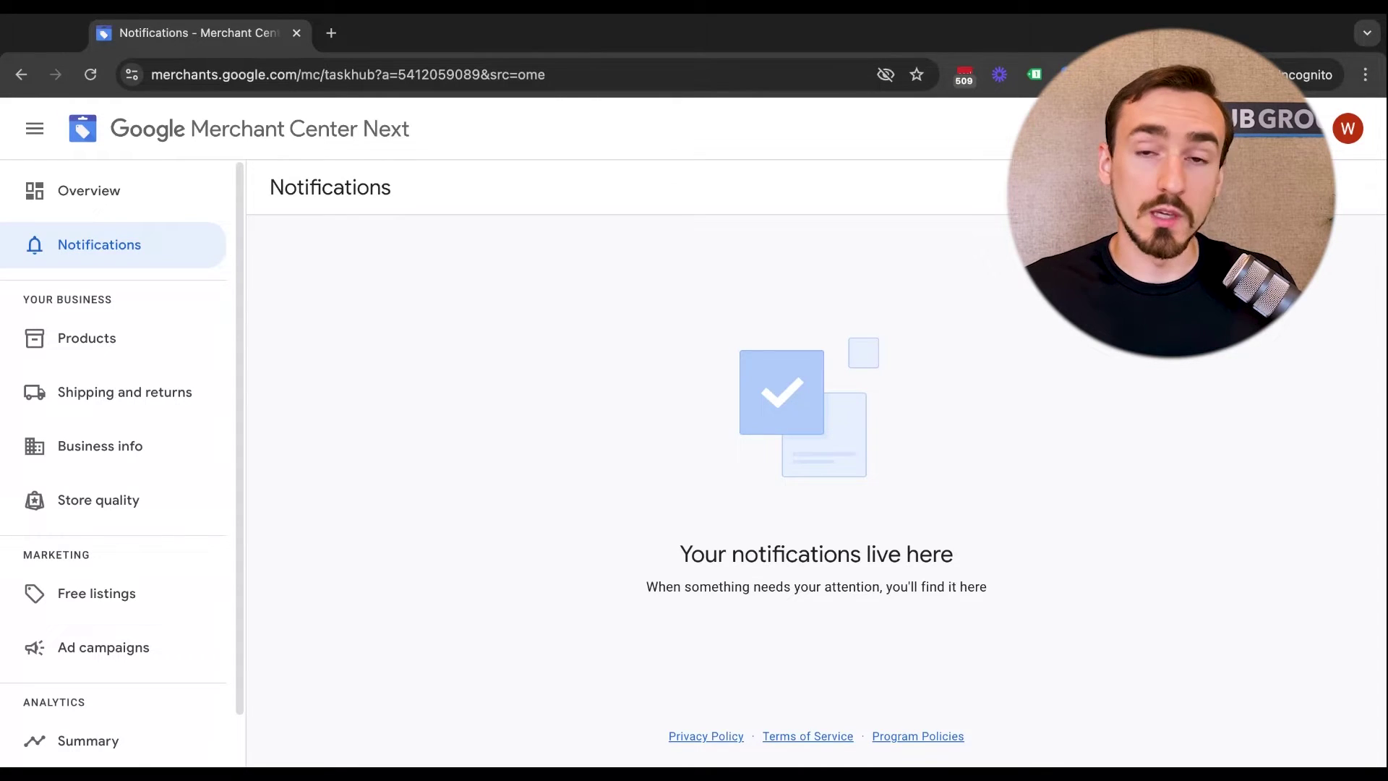
click(118, 455)
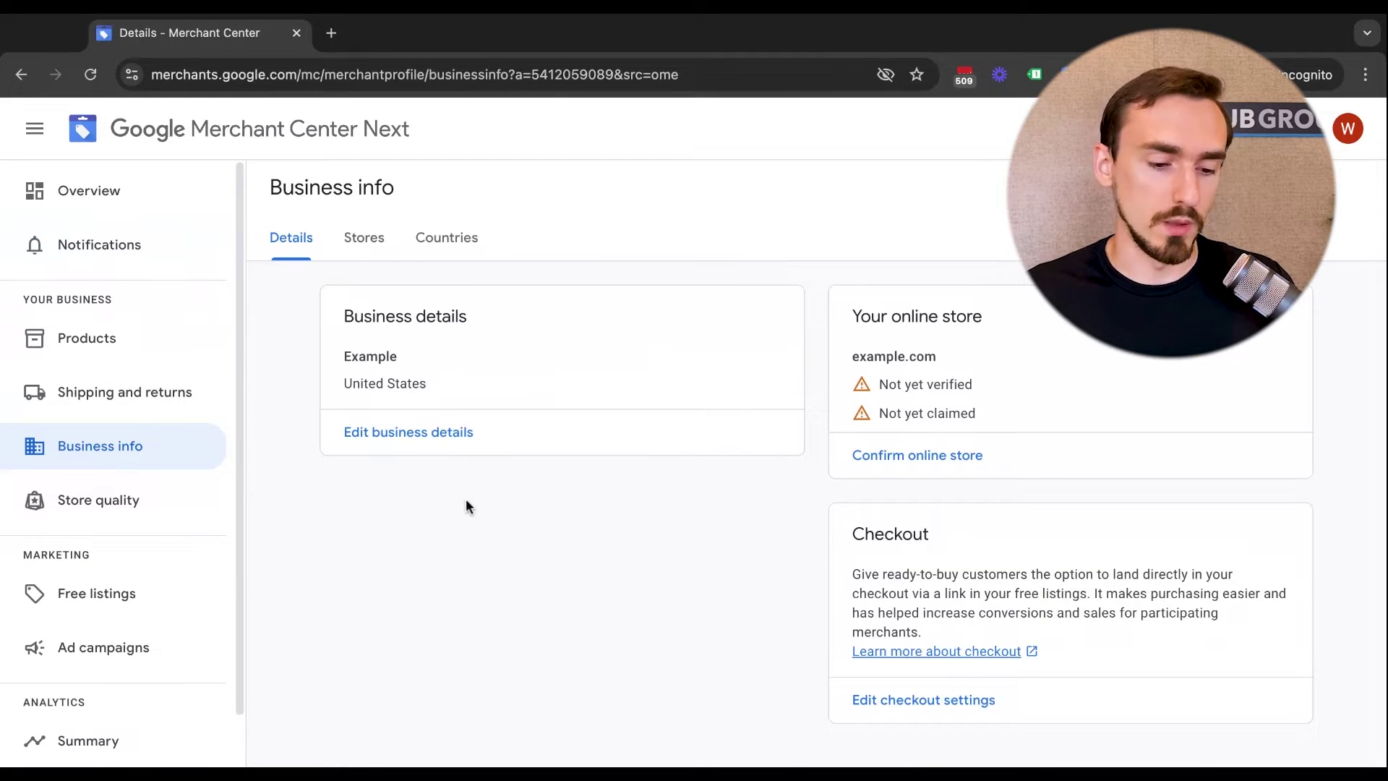
Review the business details form's address, customer service, identity attribute and social profile fields, then return to the top.
click(443, 435)
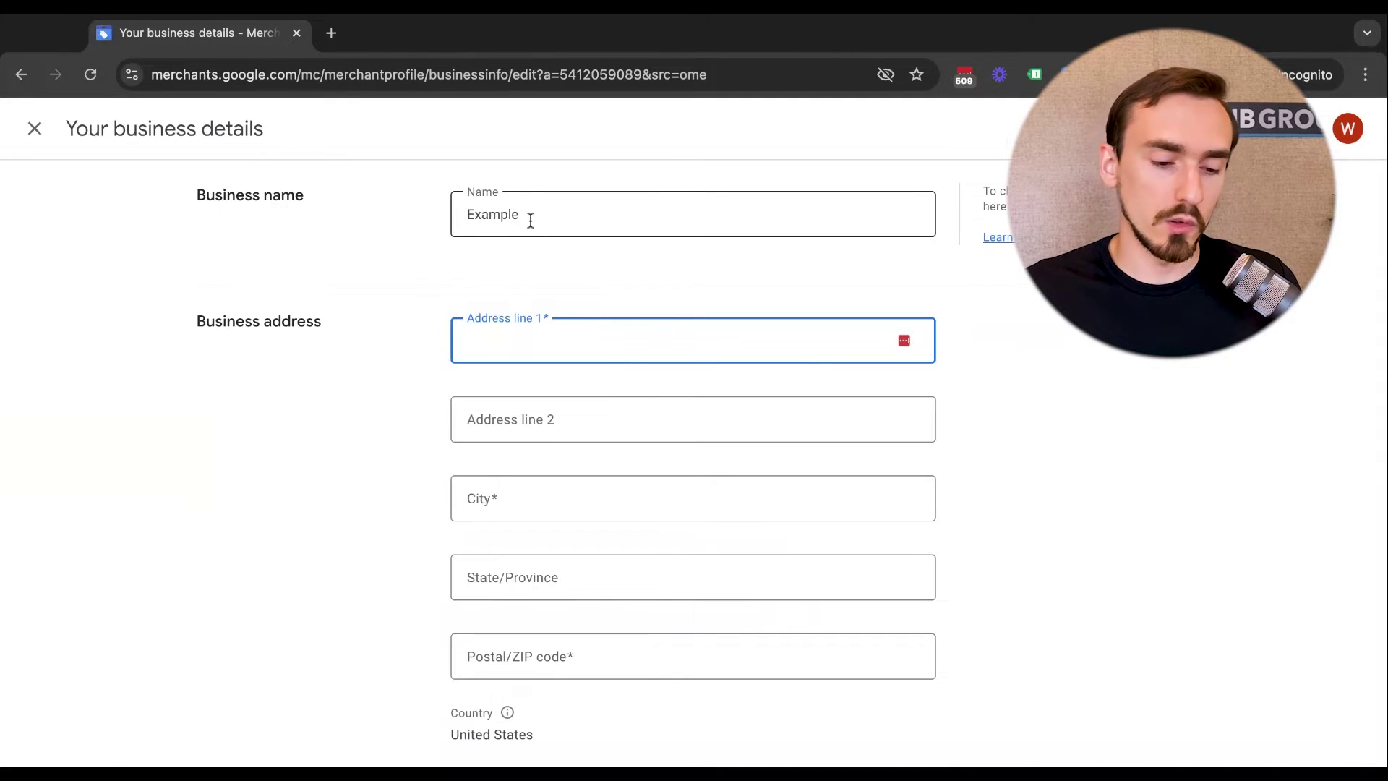
scroll(430, 513, down, 5)
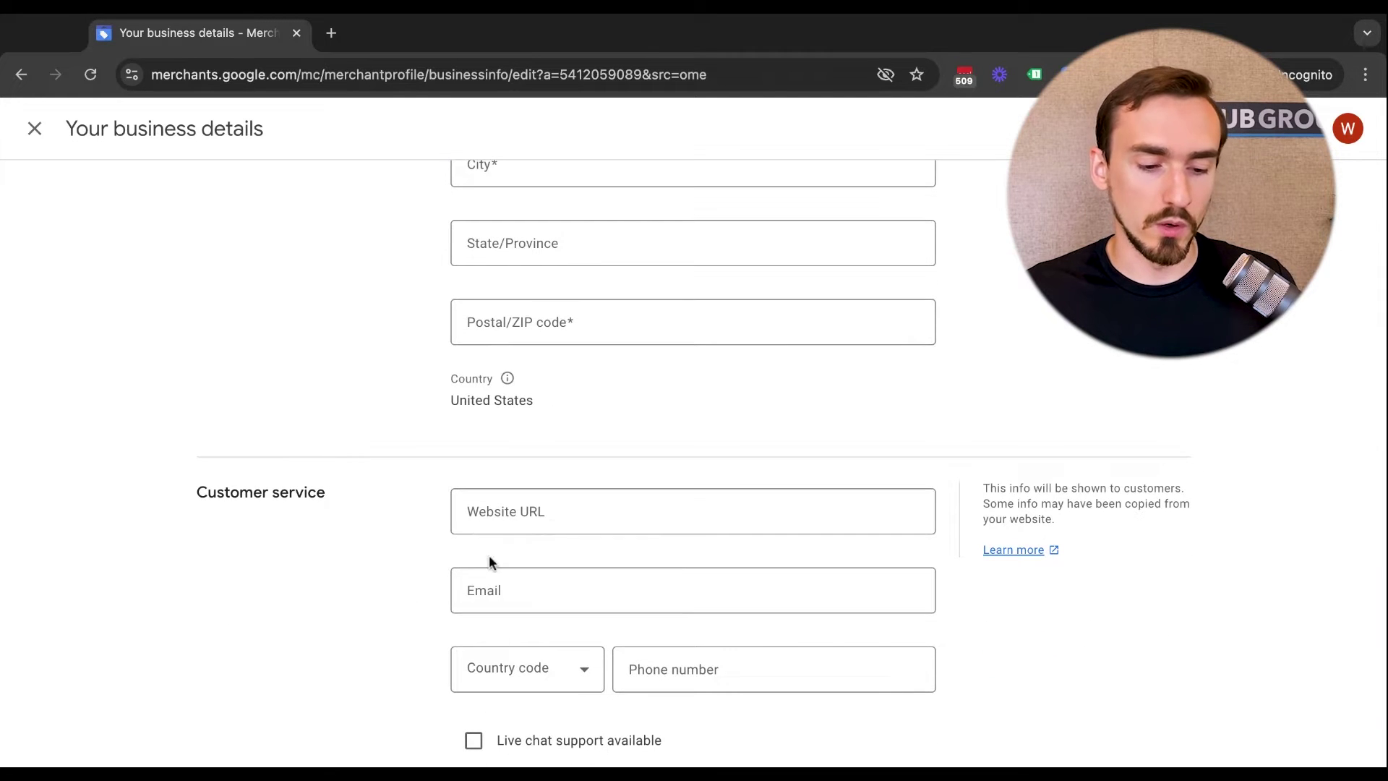
scroll(484, 548, down, 4)
scroll(323, 549, down, 2)
scroll(307, 458, down, 1)
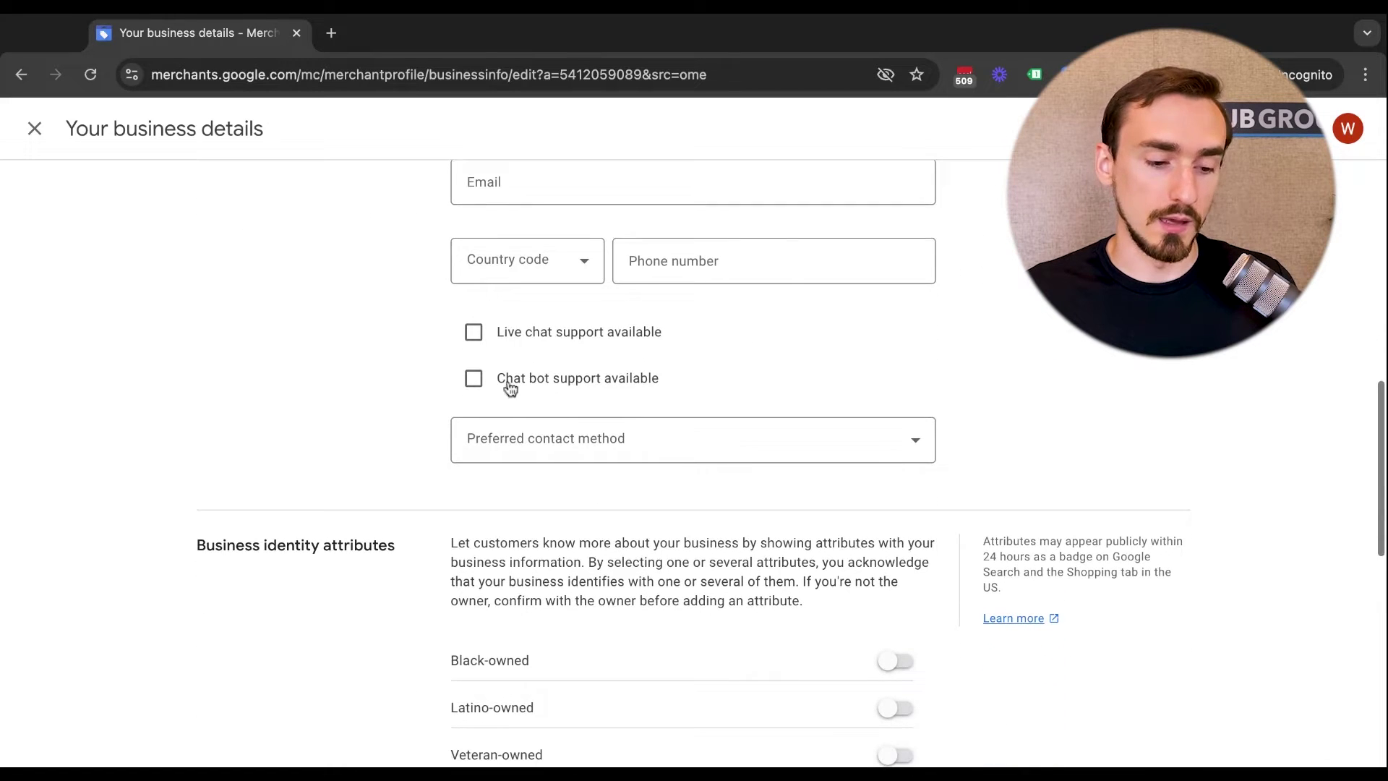
scroll(369, 412, down, 4)
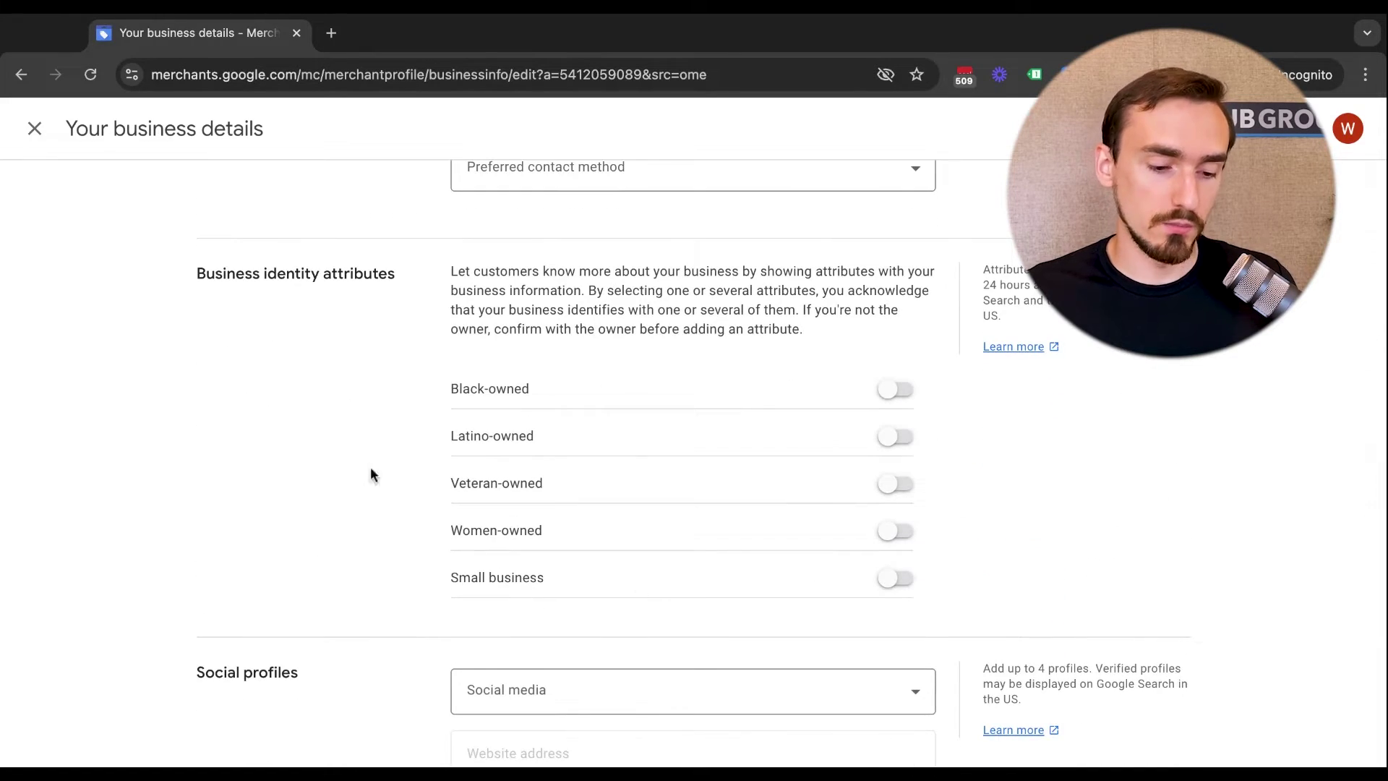
scroll(314, 504, down, 4)
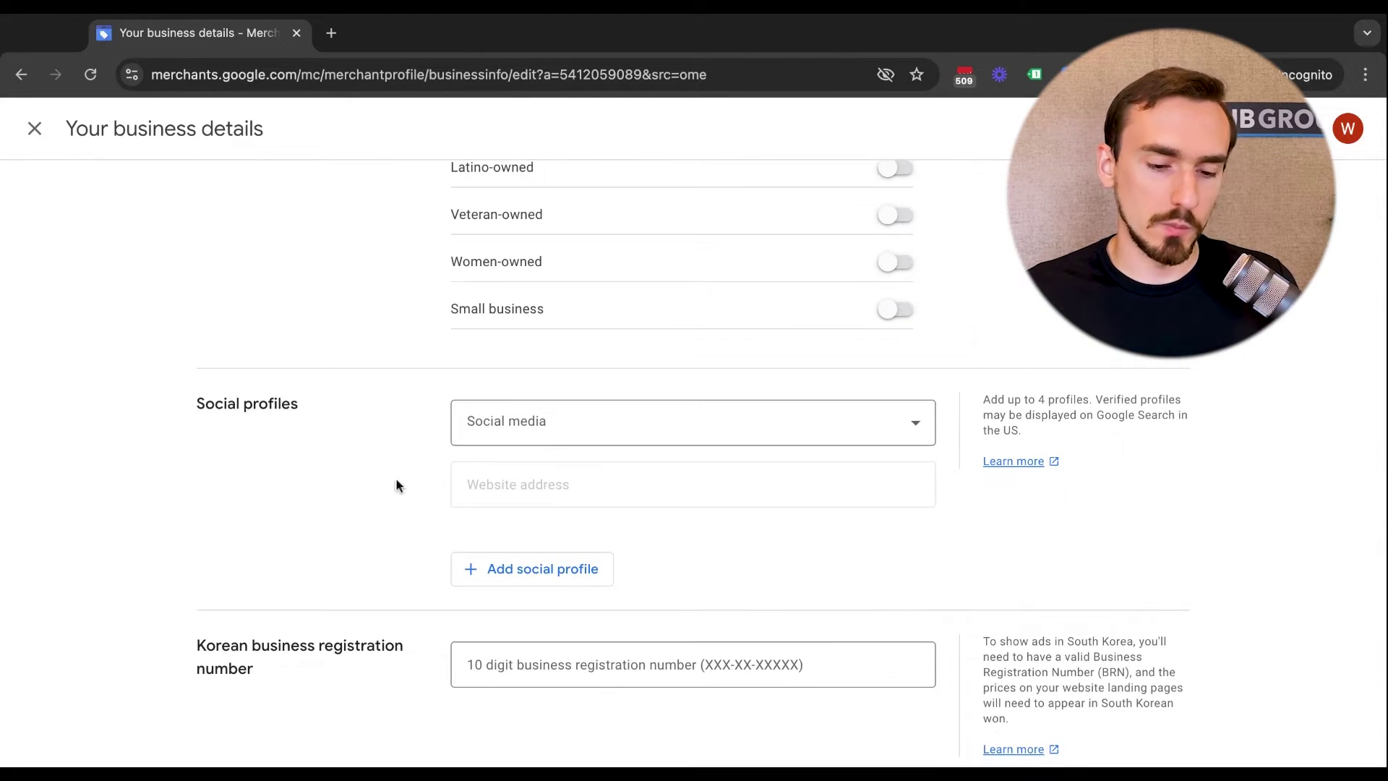
scroll(391, 492, down, 3)
scroll(388, 496, up, 7)
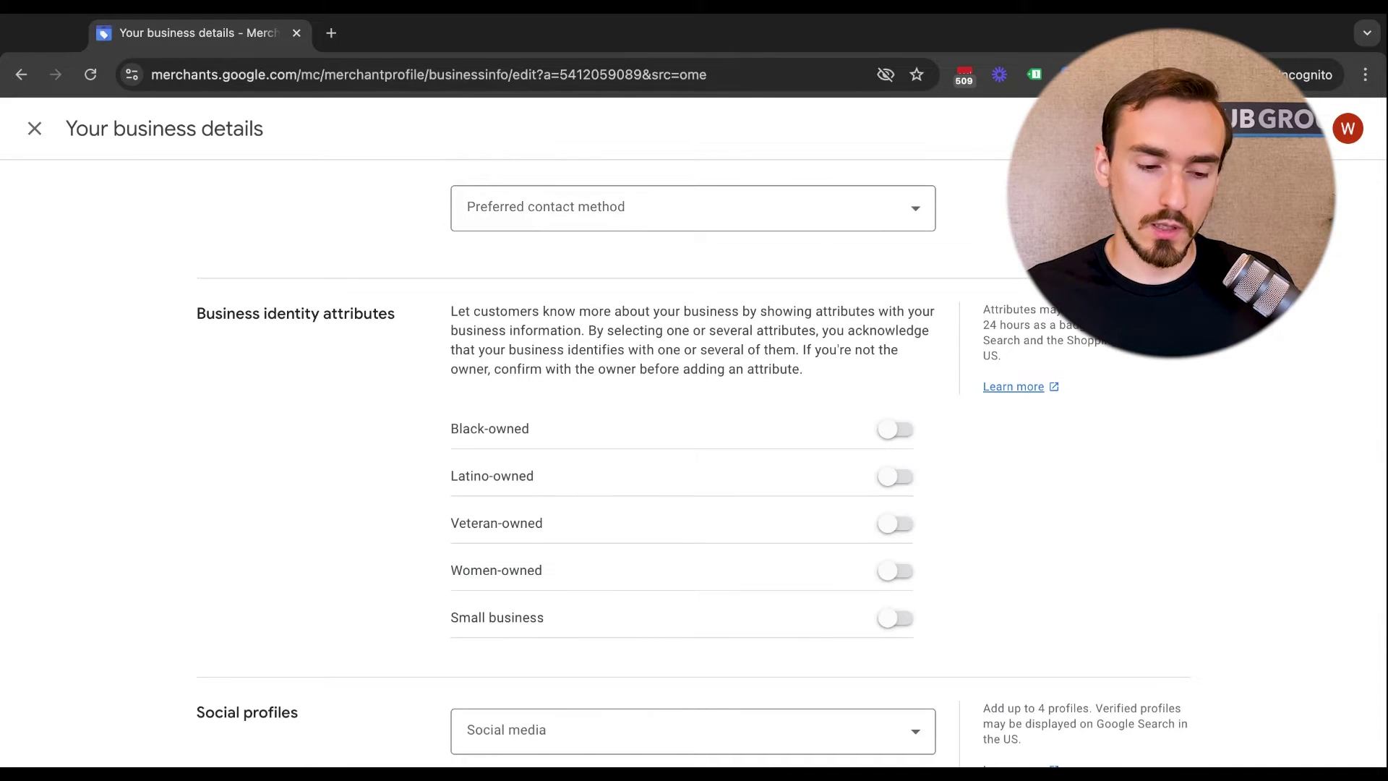
scroll(546, 268, up, 10)
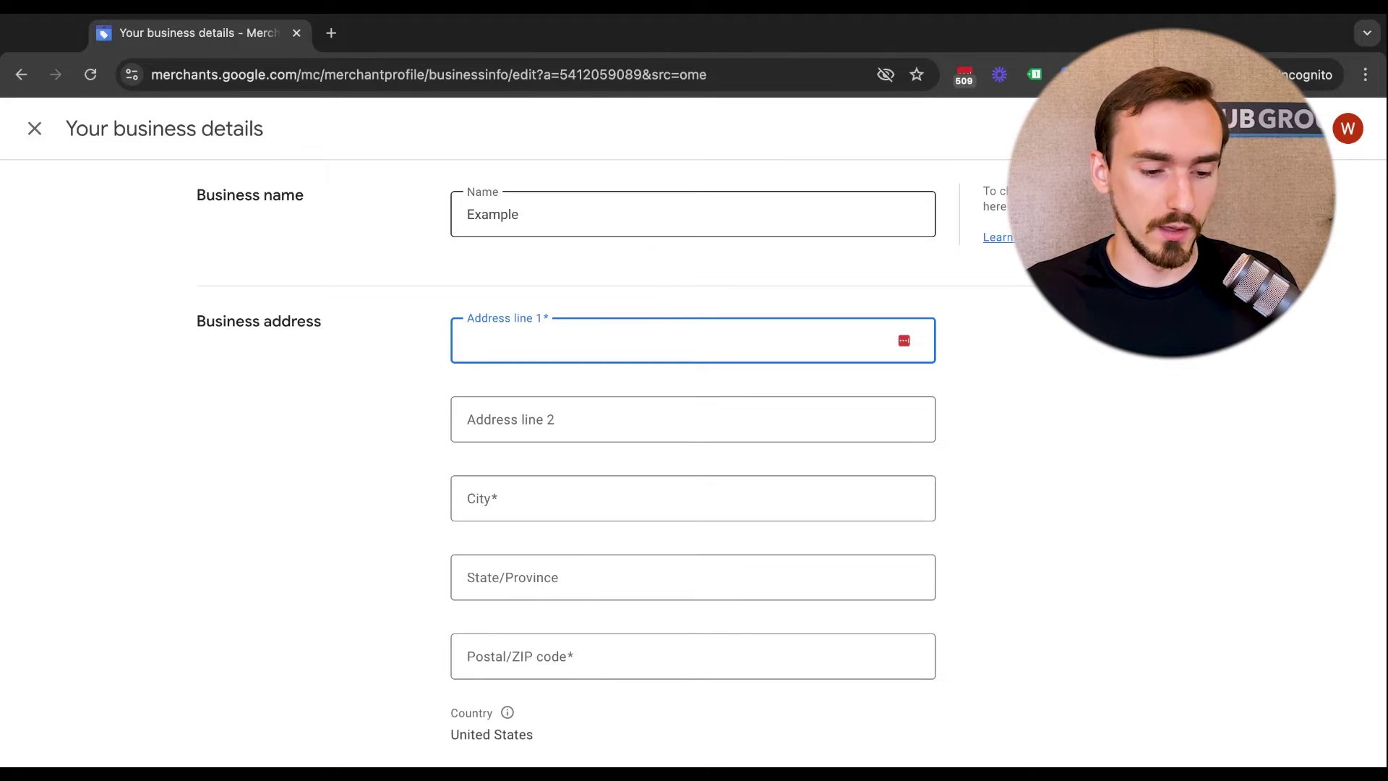
click(33, 130)
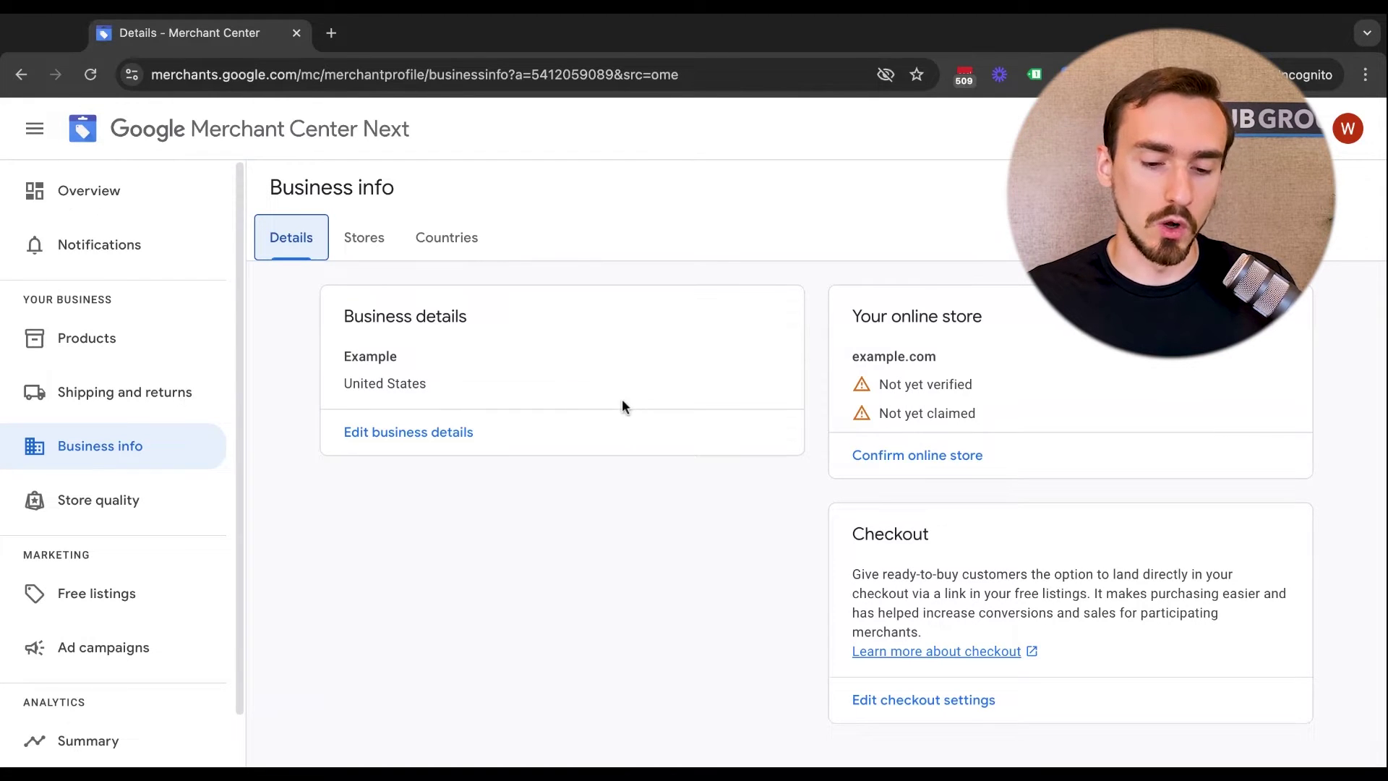
triple_click(849, 321)
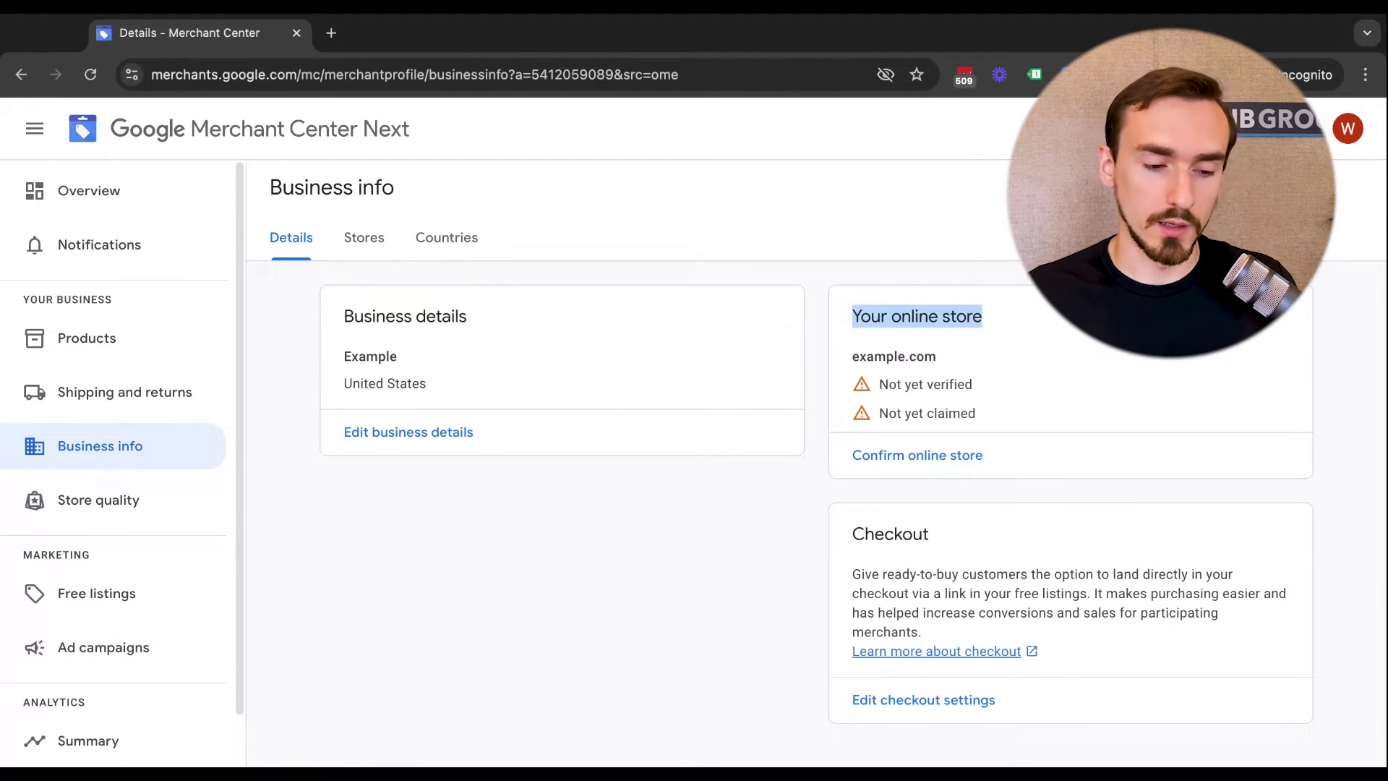
click(931, 455)
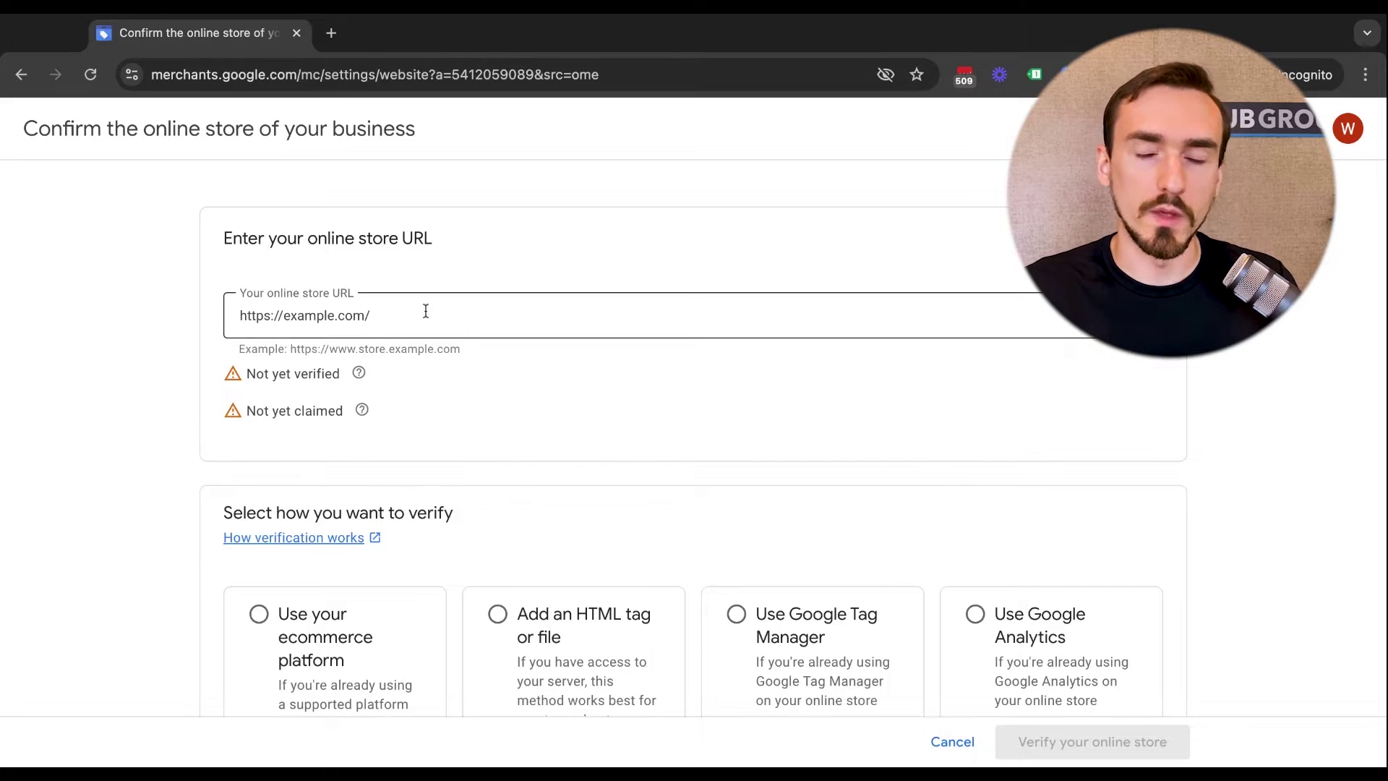
scroll(156, 444, down, 1)
scroll(156, 446, down, 1)
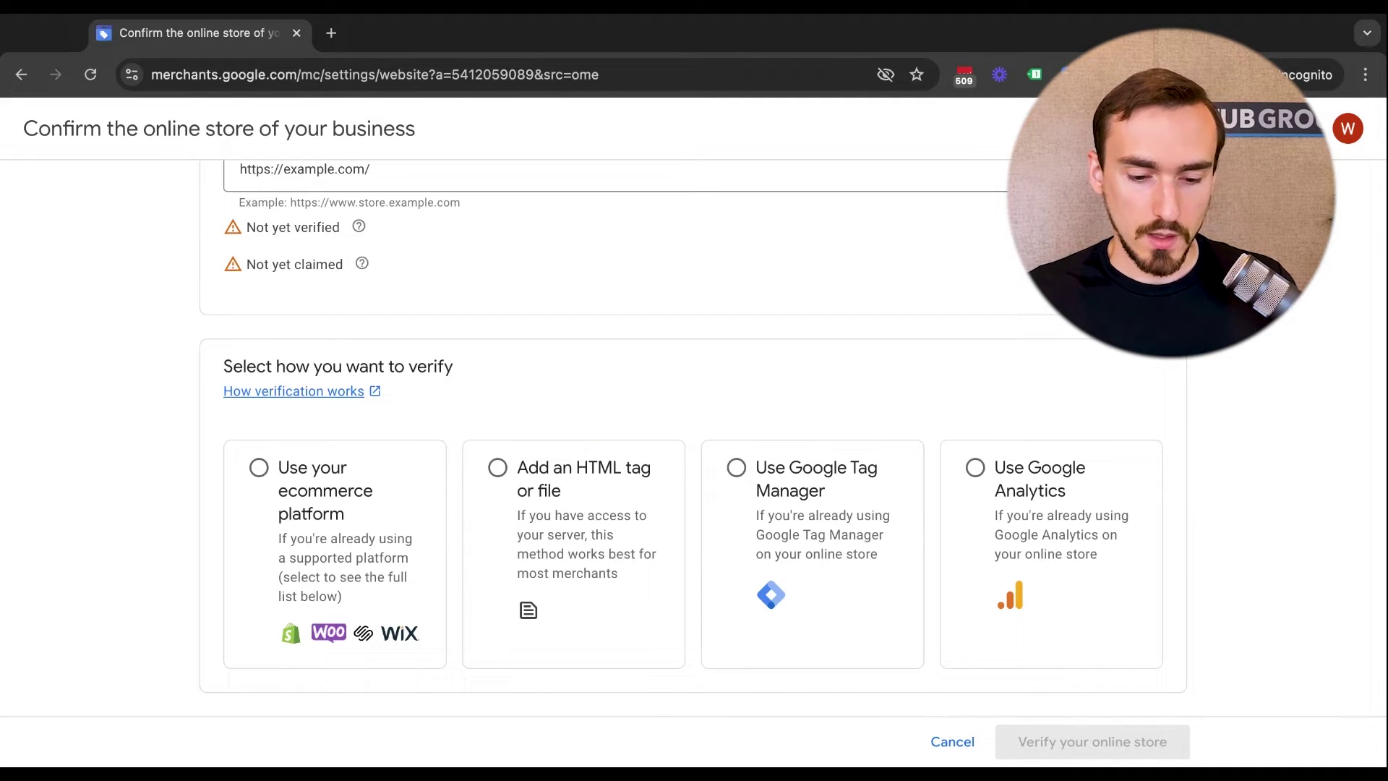
scroll(709, 355, up, 2)
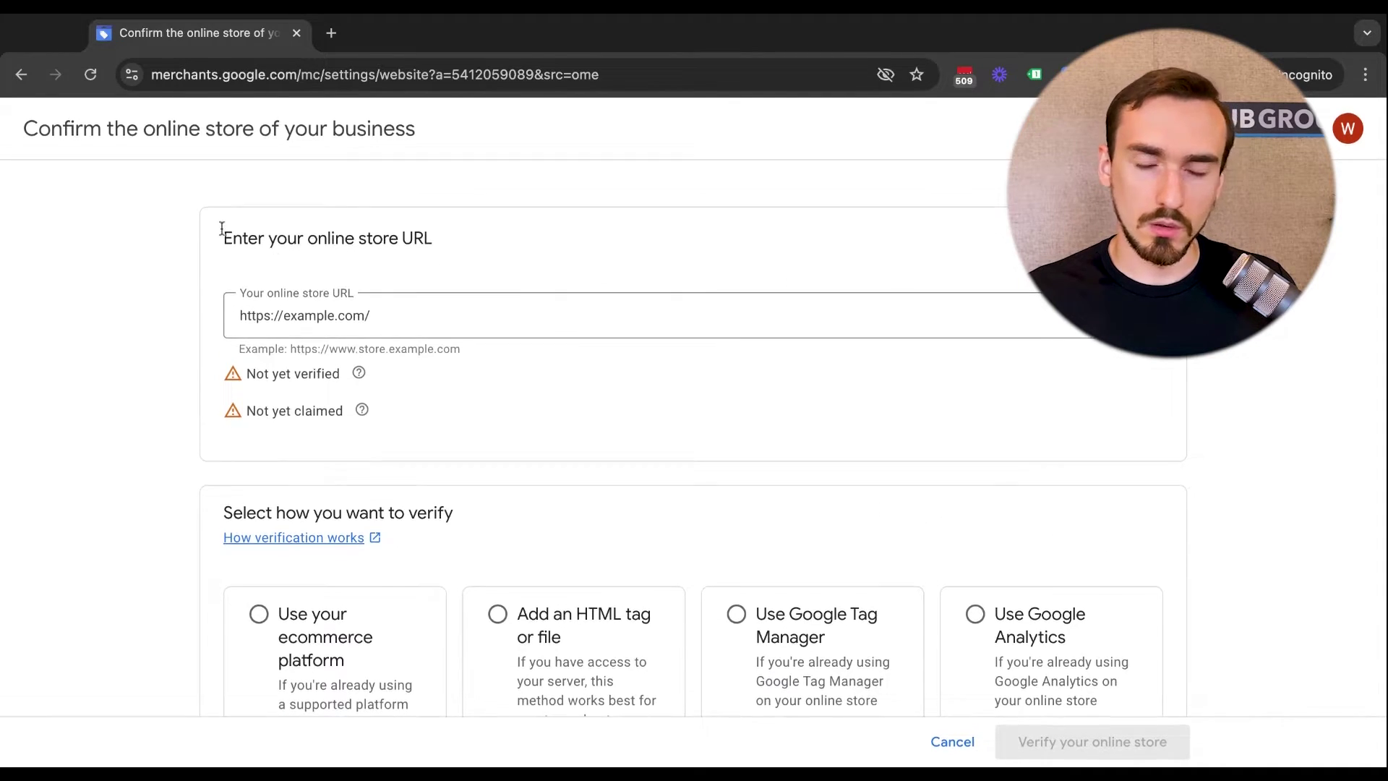
Return to Business info and open checkout settings, leaving the cart or checkout URL excluded.
click(21, 74)
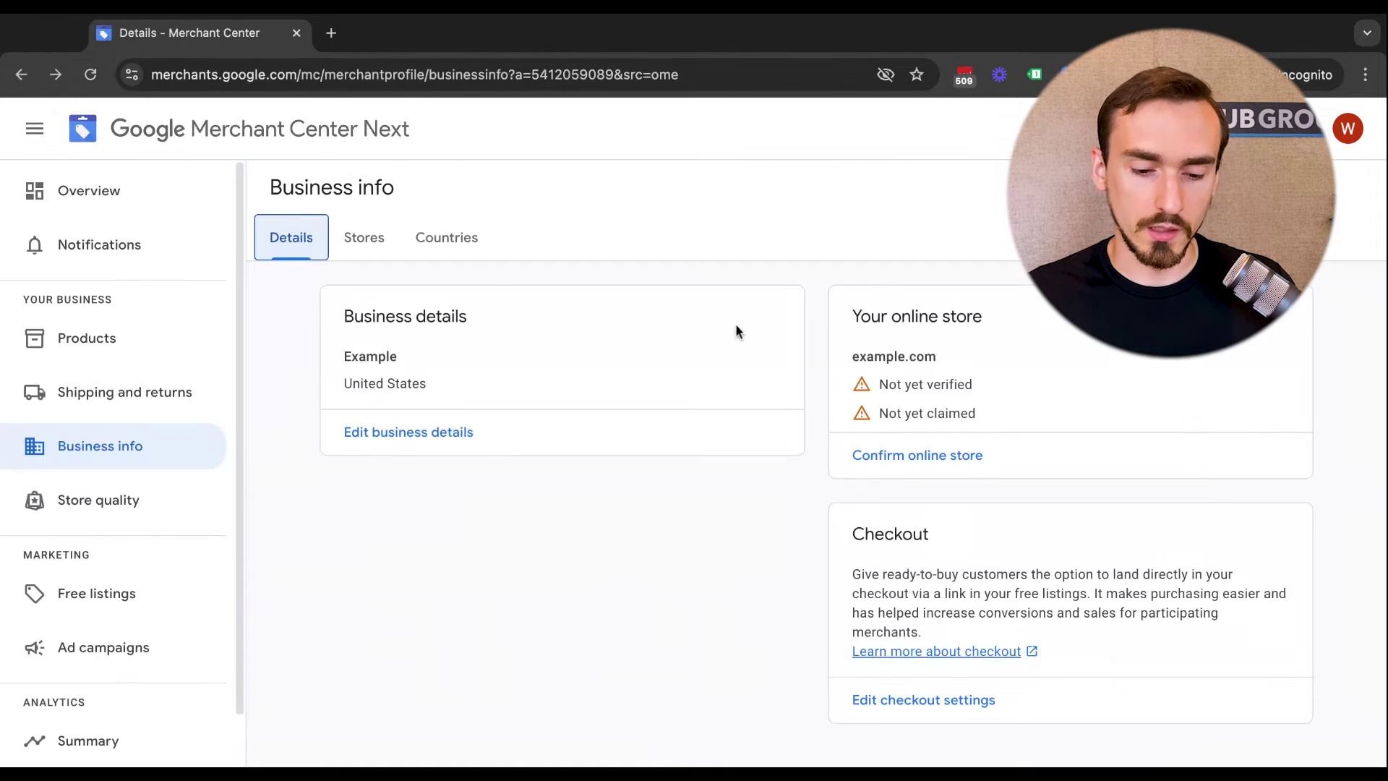
scroll(1003, 361, down, 2)
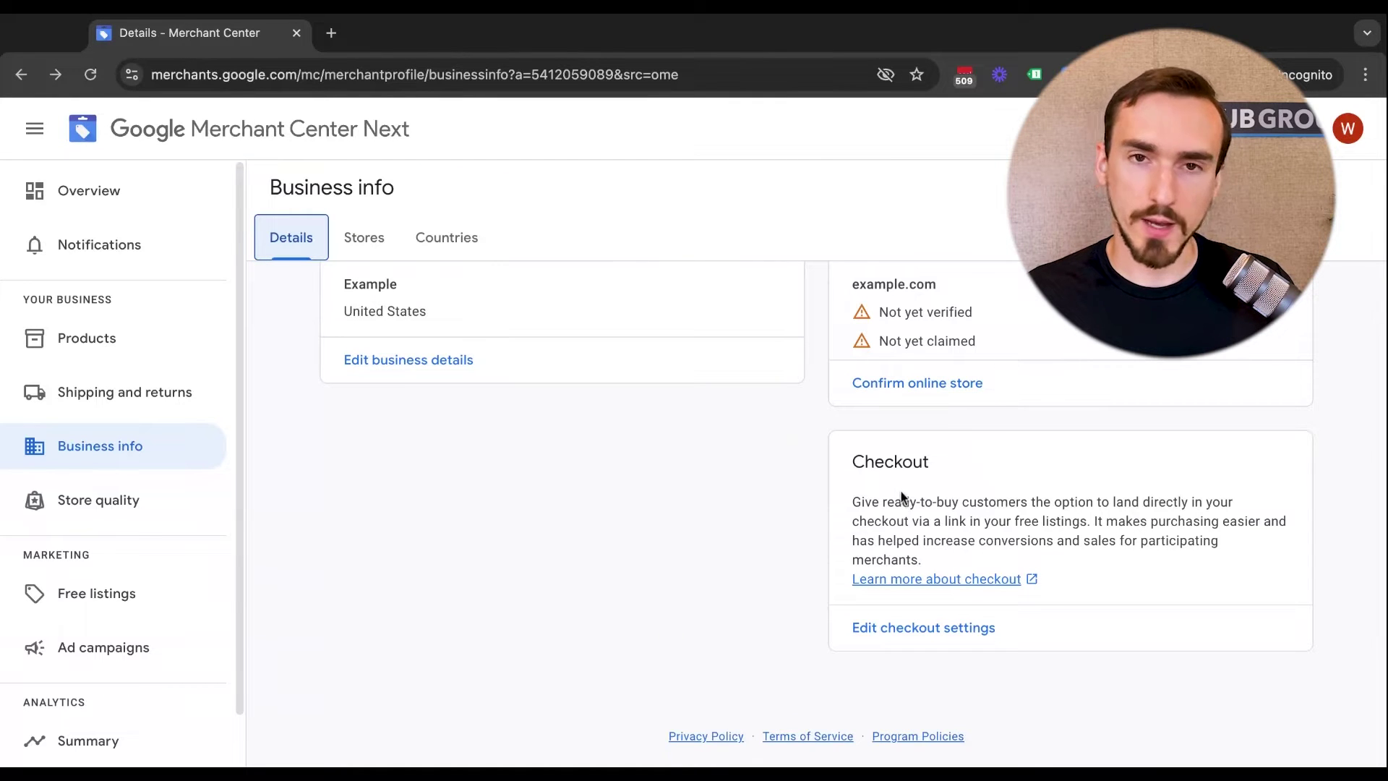
click(906, 629)
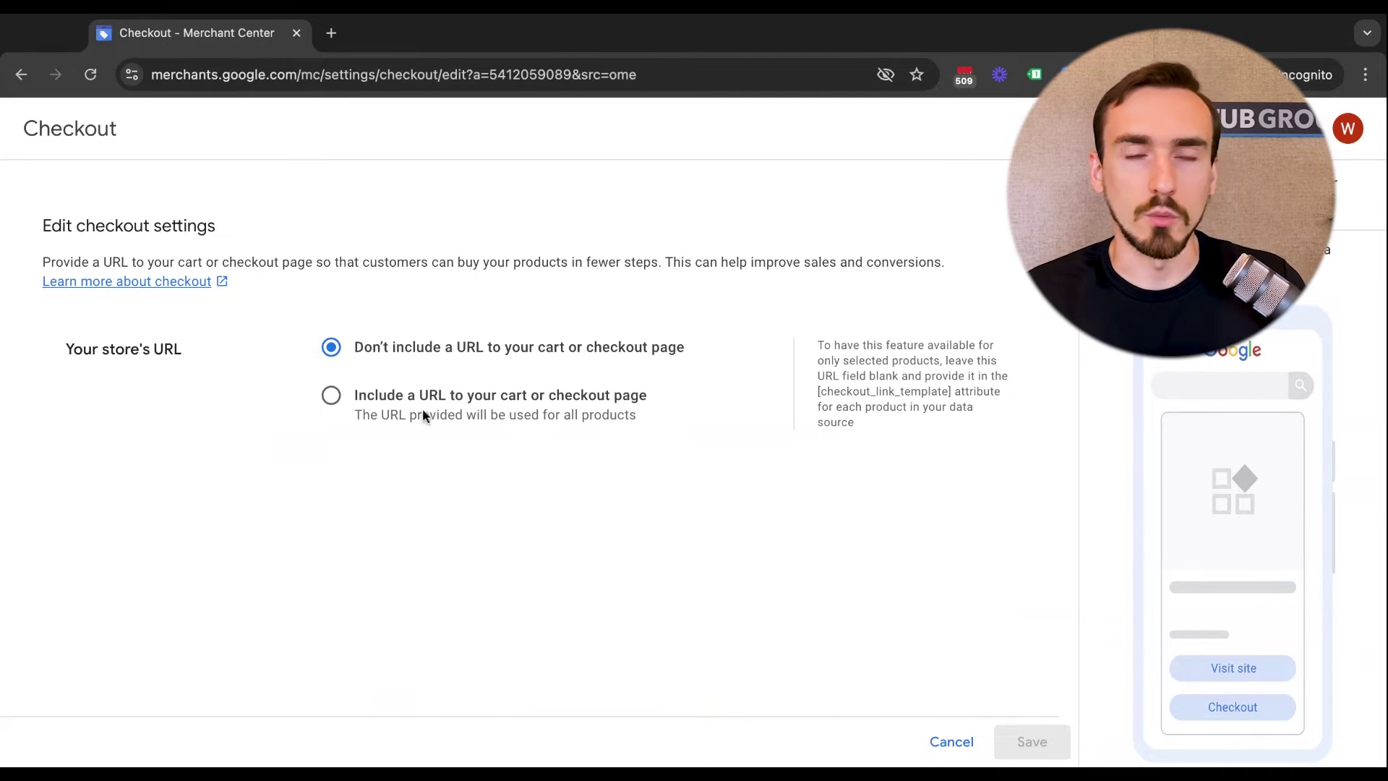
click(331, 396)
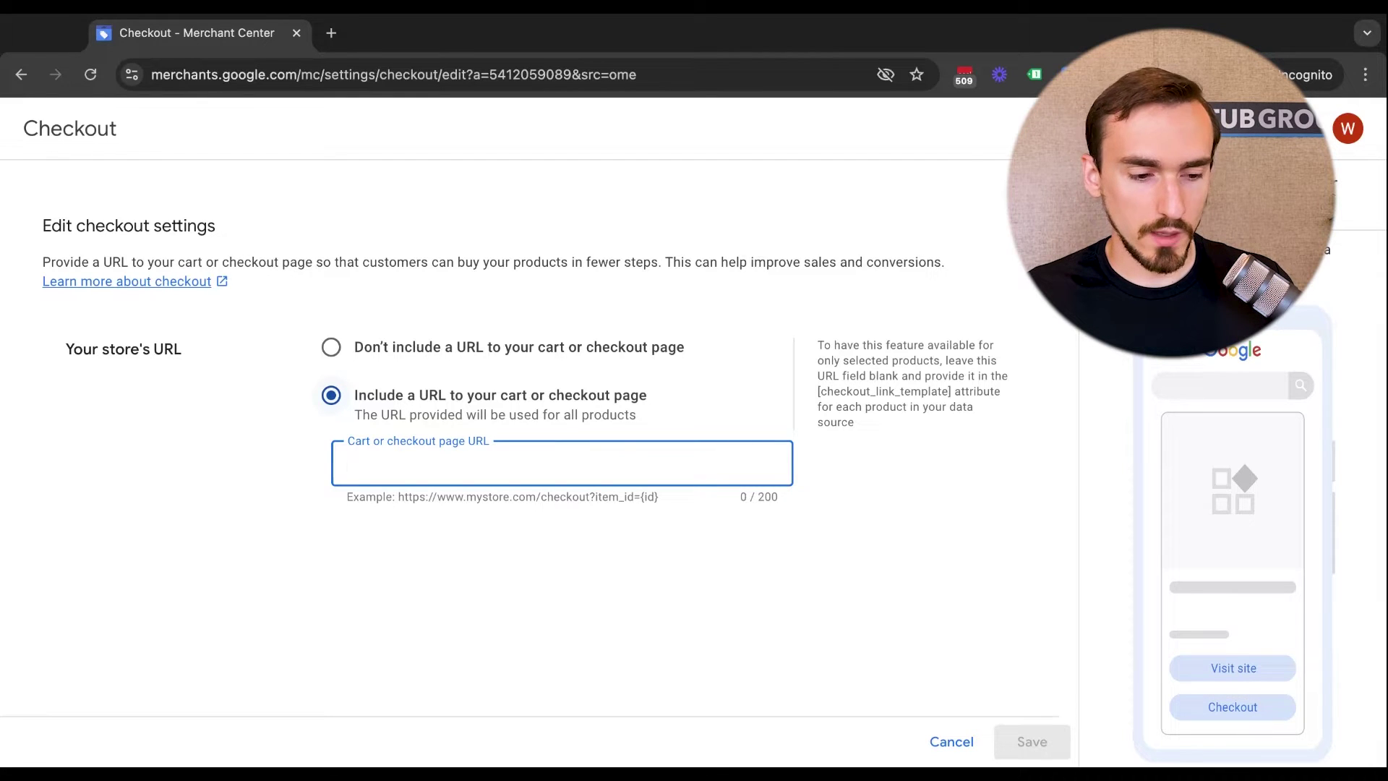
click(331, 347)
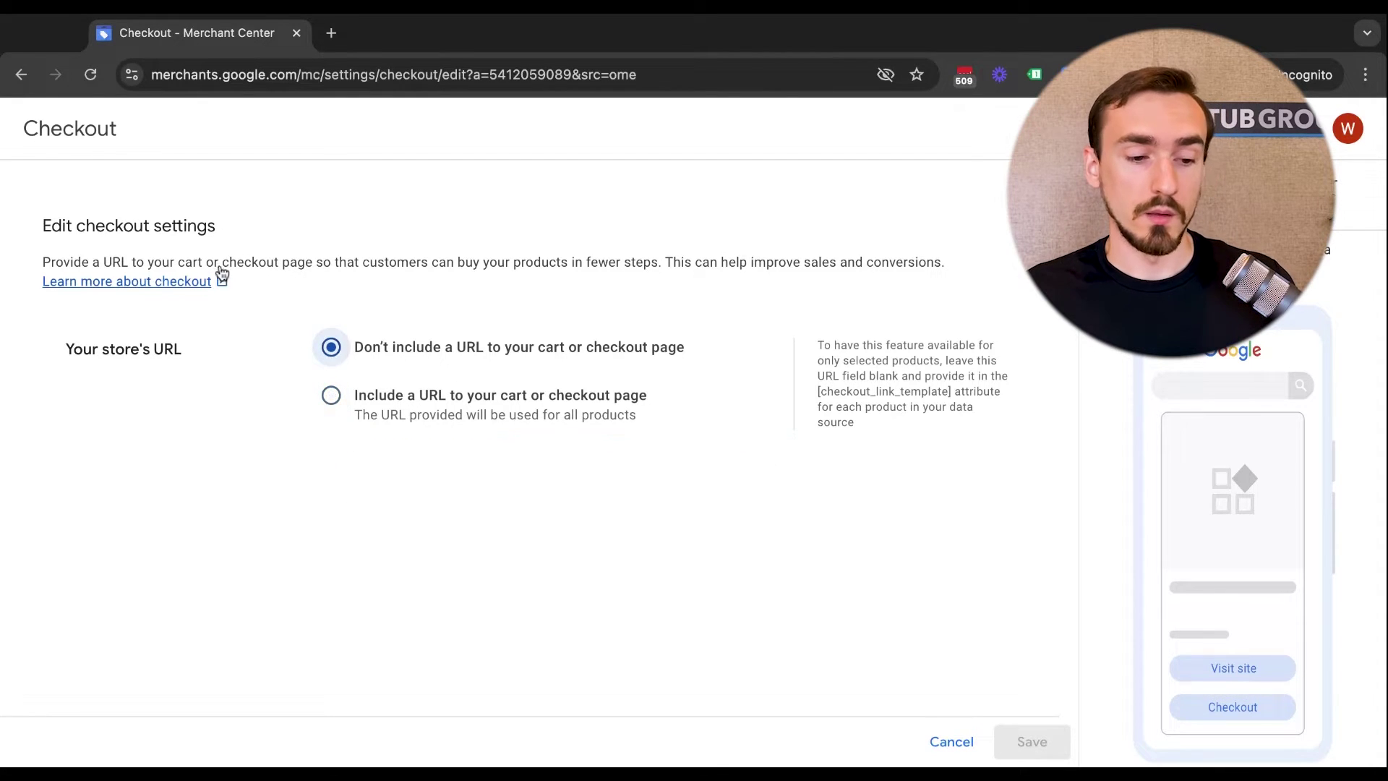
Return to Business info and view its empty Stores and Countries lists.
click(22, 75)
scroll(695, 445, down, 2)
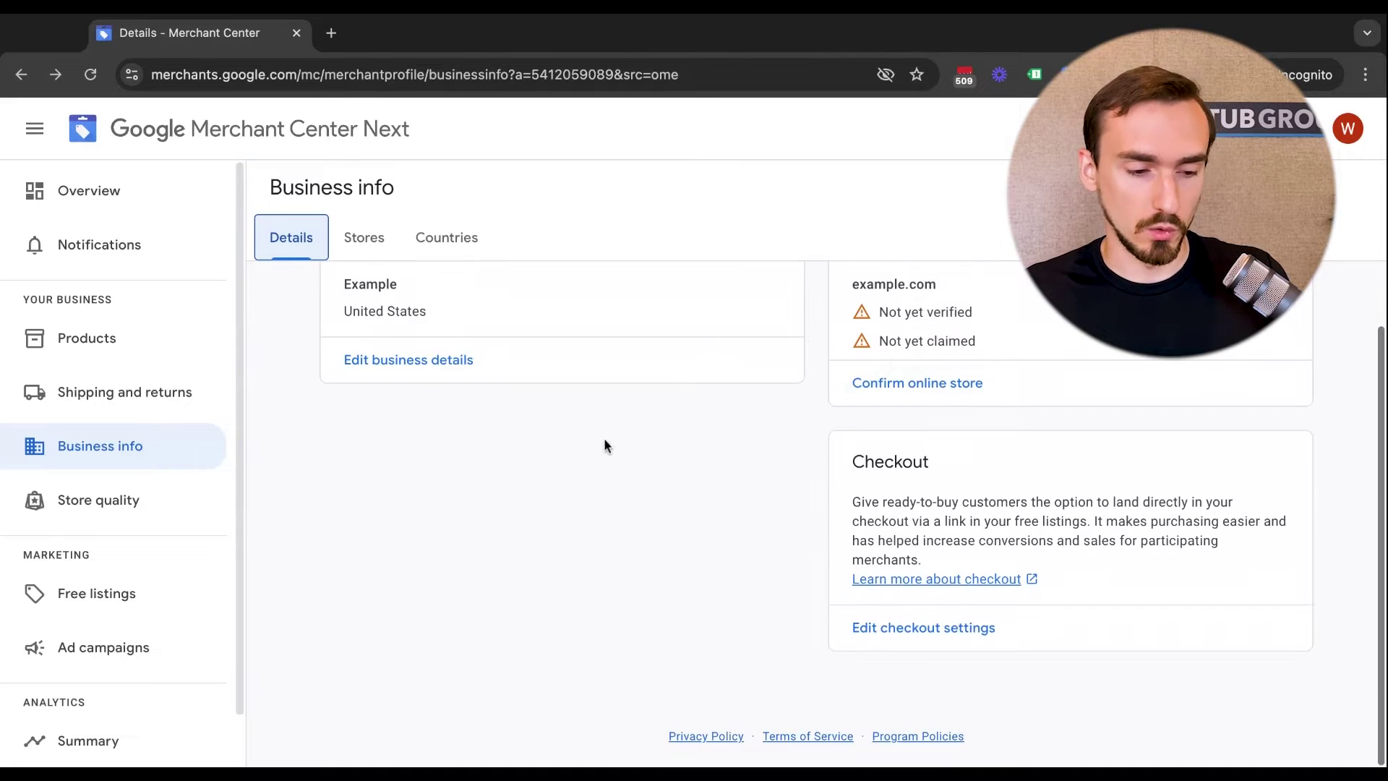
scroll(567, 497, up, 2)
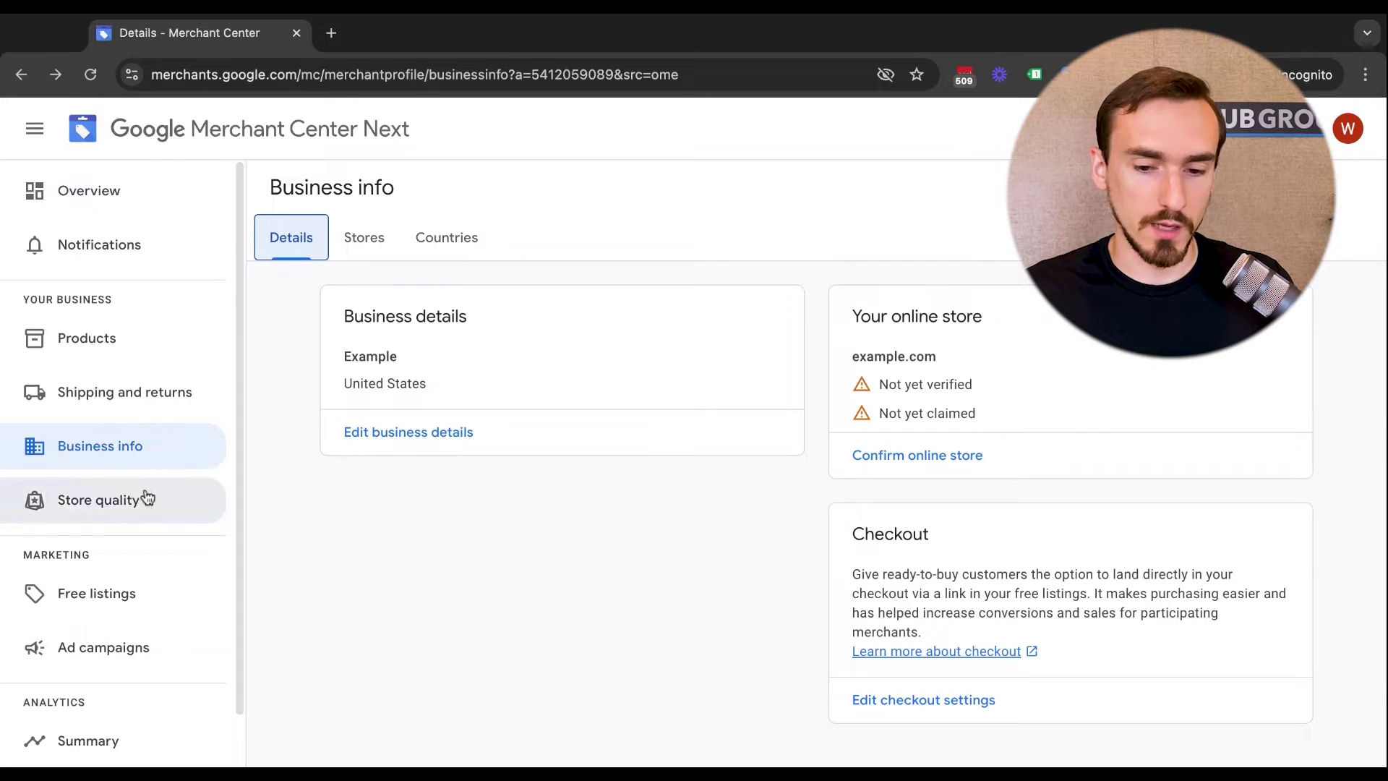
click(368, 245)
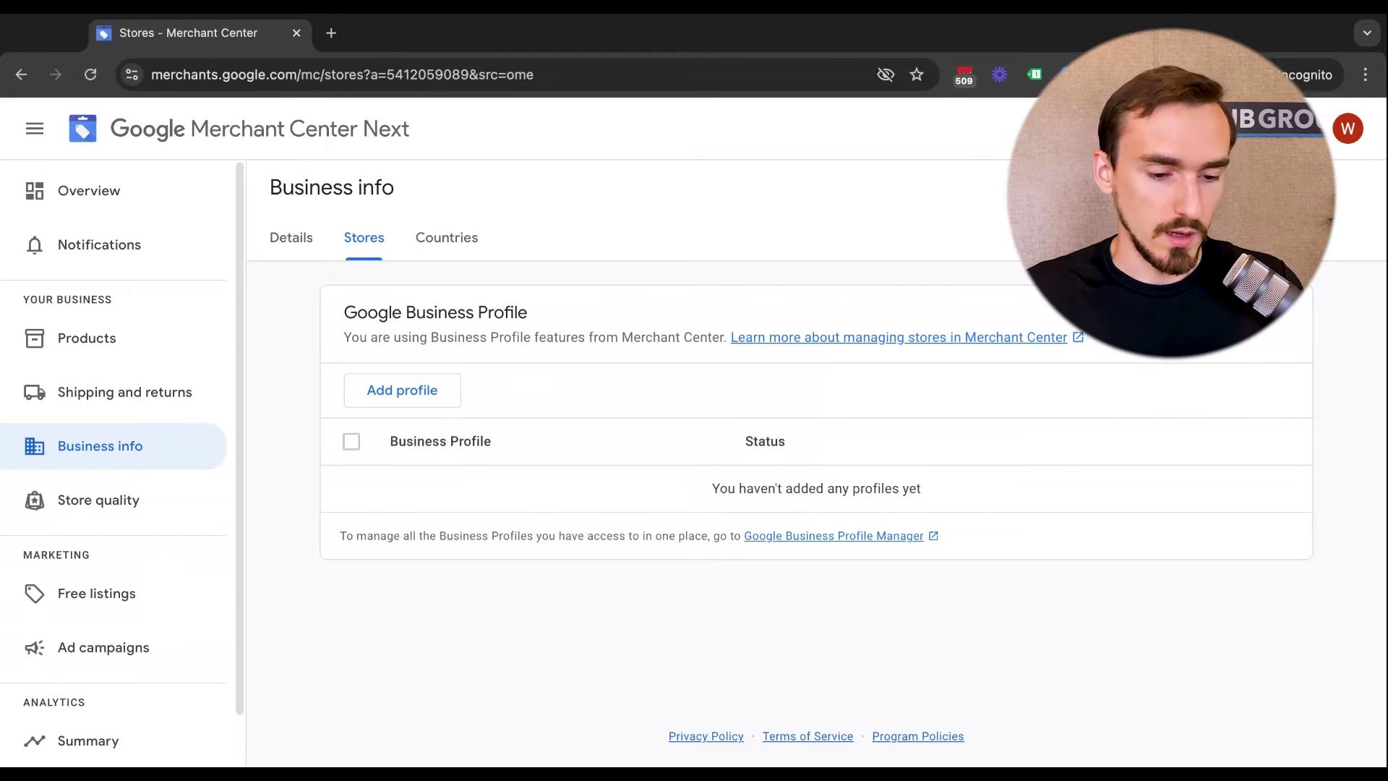
click(450, 246)
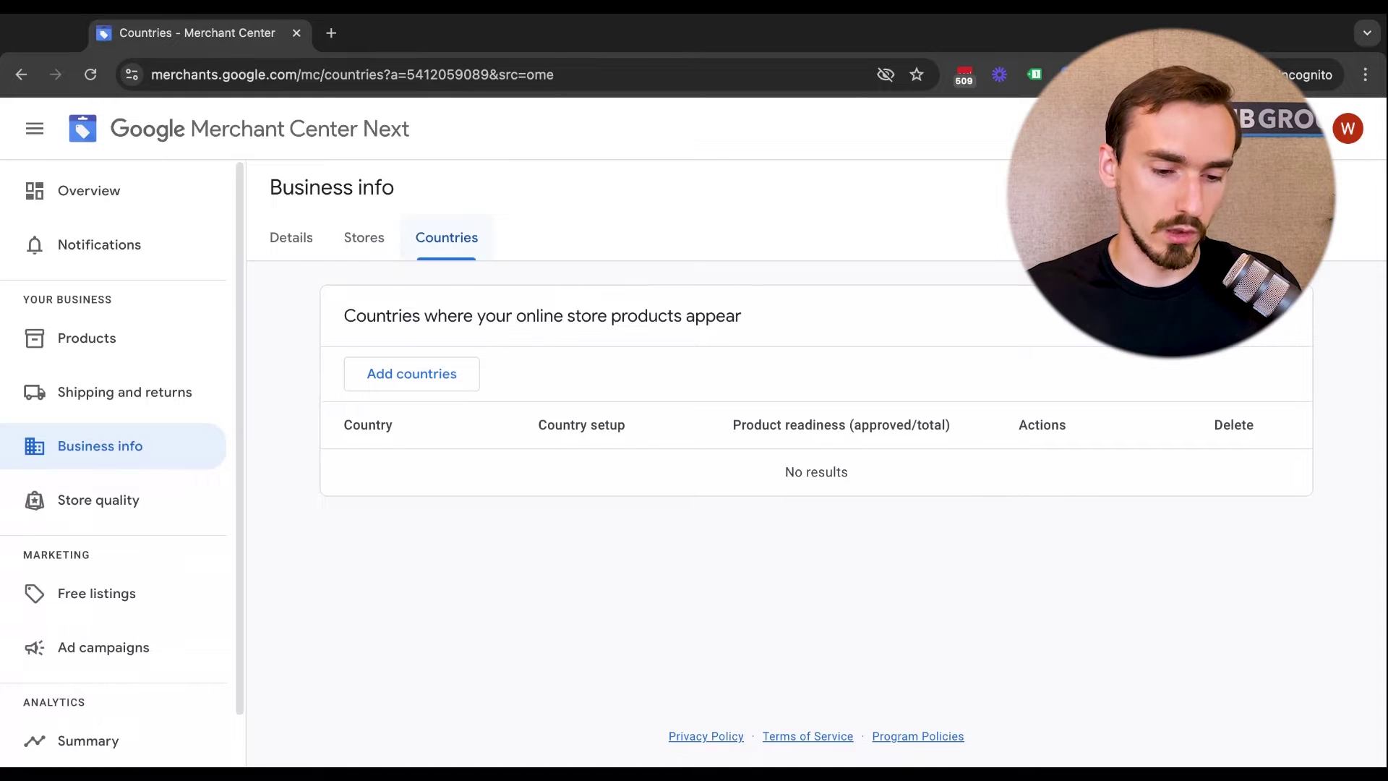
Preview Add countries for the online store, cancel it, and return to Business info Details.
click(387, 377)
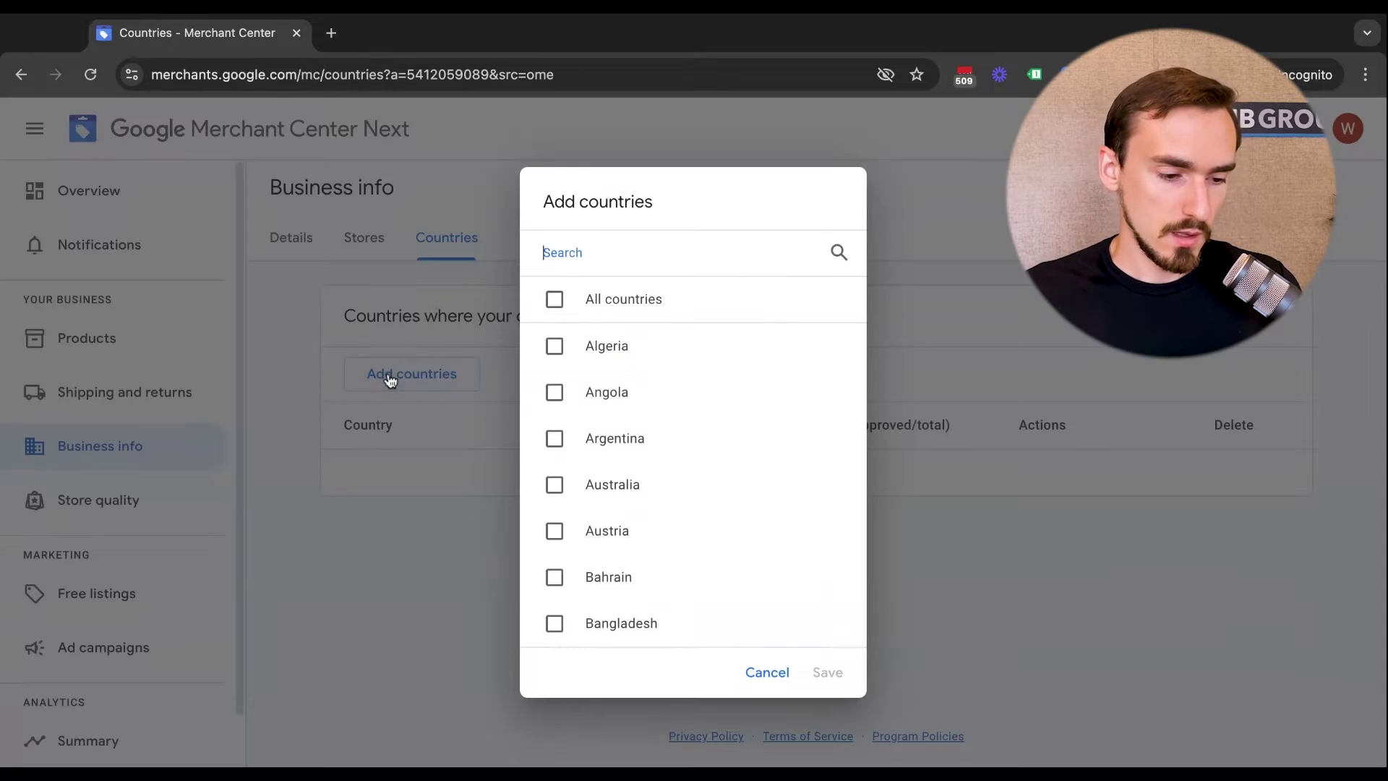
scroll(809, 494, down, 1)
scroll(809, 494, down, 4)
click(774, 671)
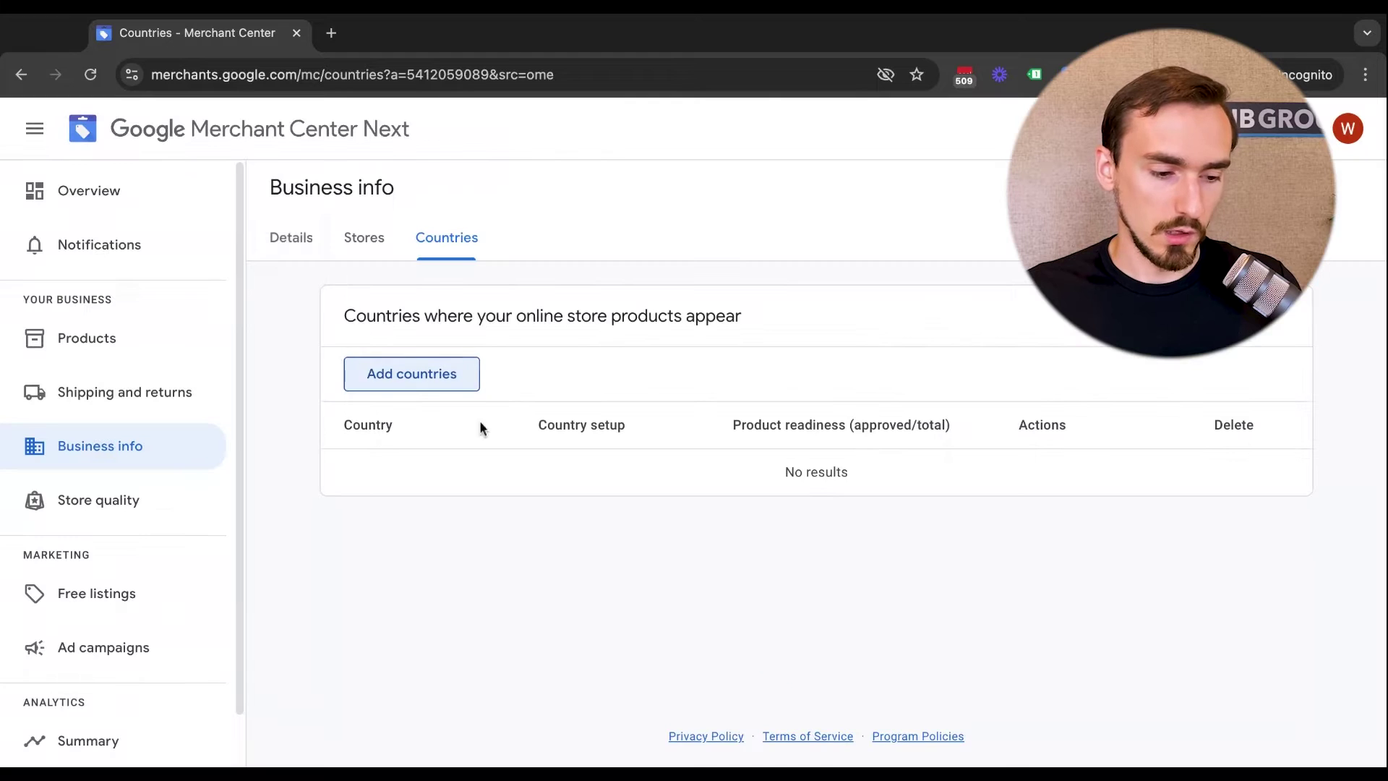
click(301, 260)
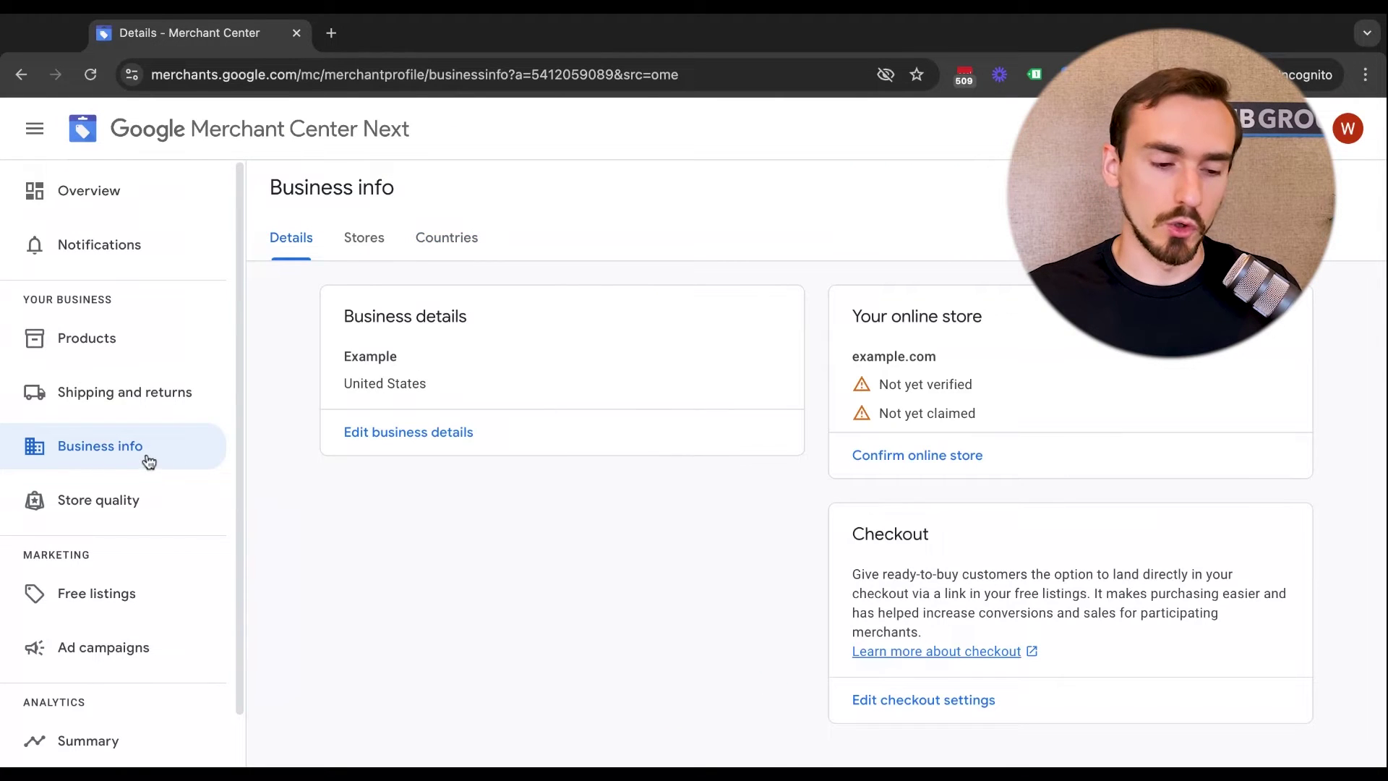
Open Shipping and returns, preview adding a shipping policy, then go back to People and access.
click(155, 406)
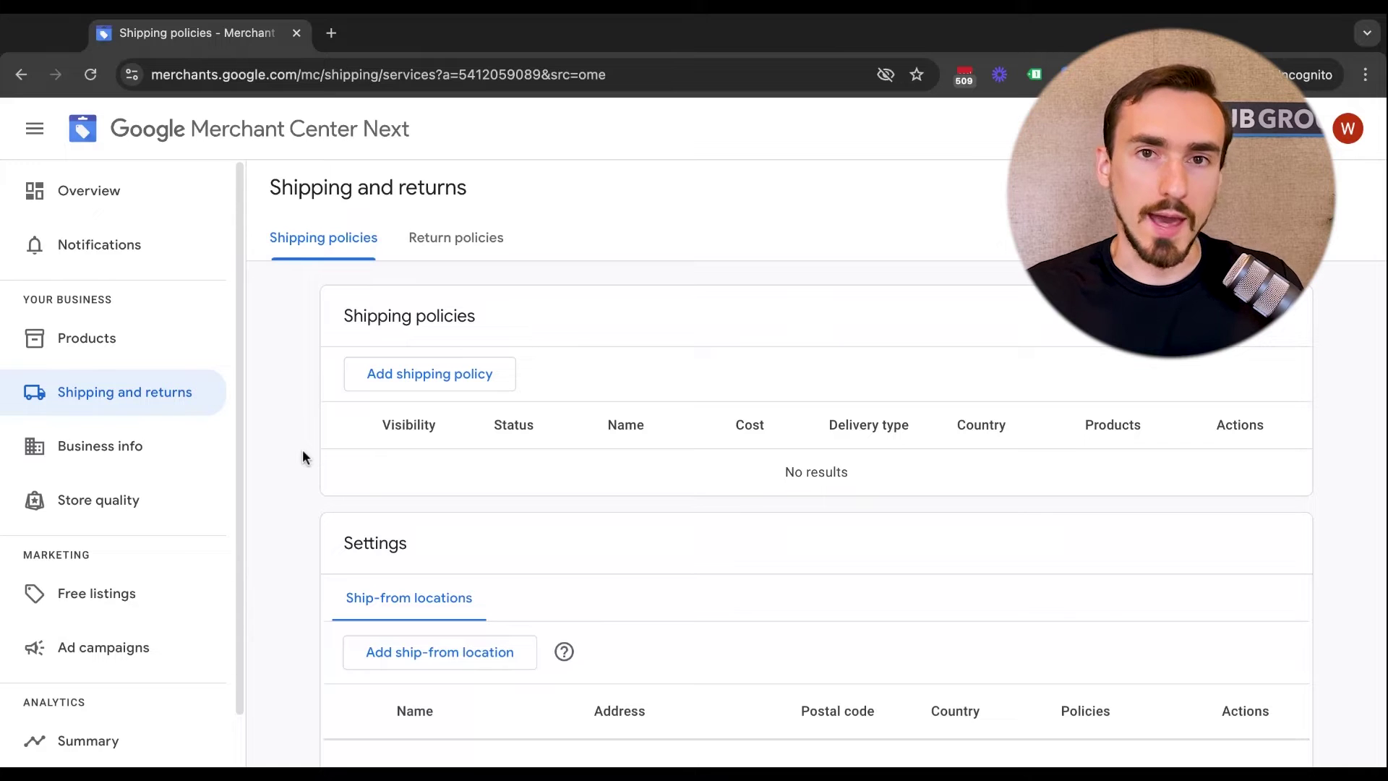
click(412, 374)
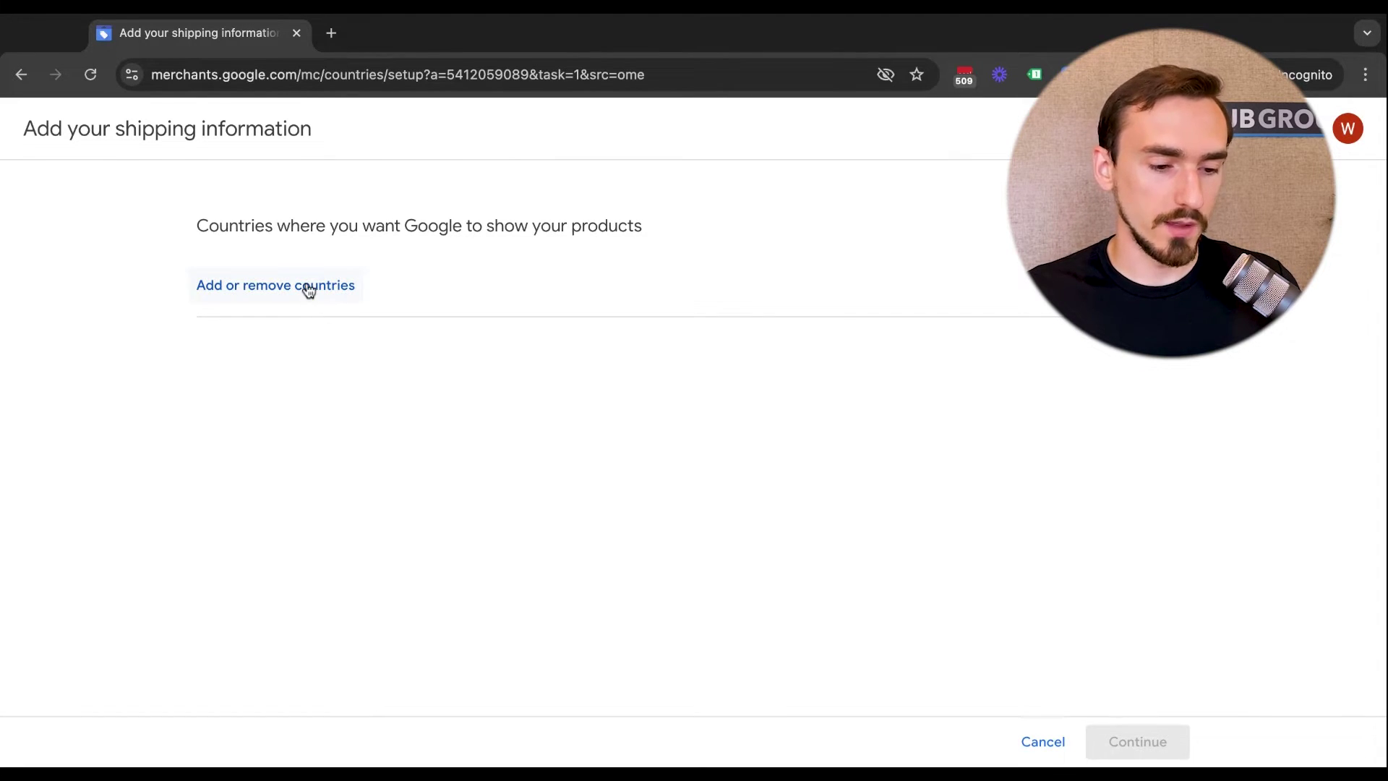
click(21, 74)
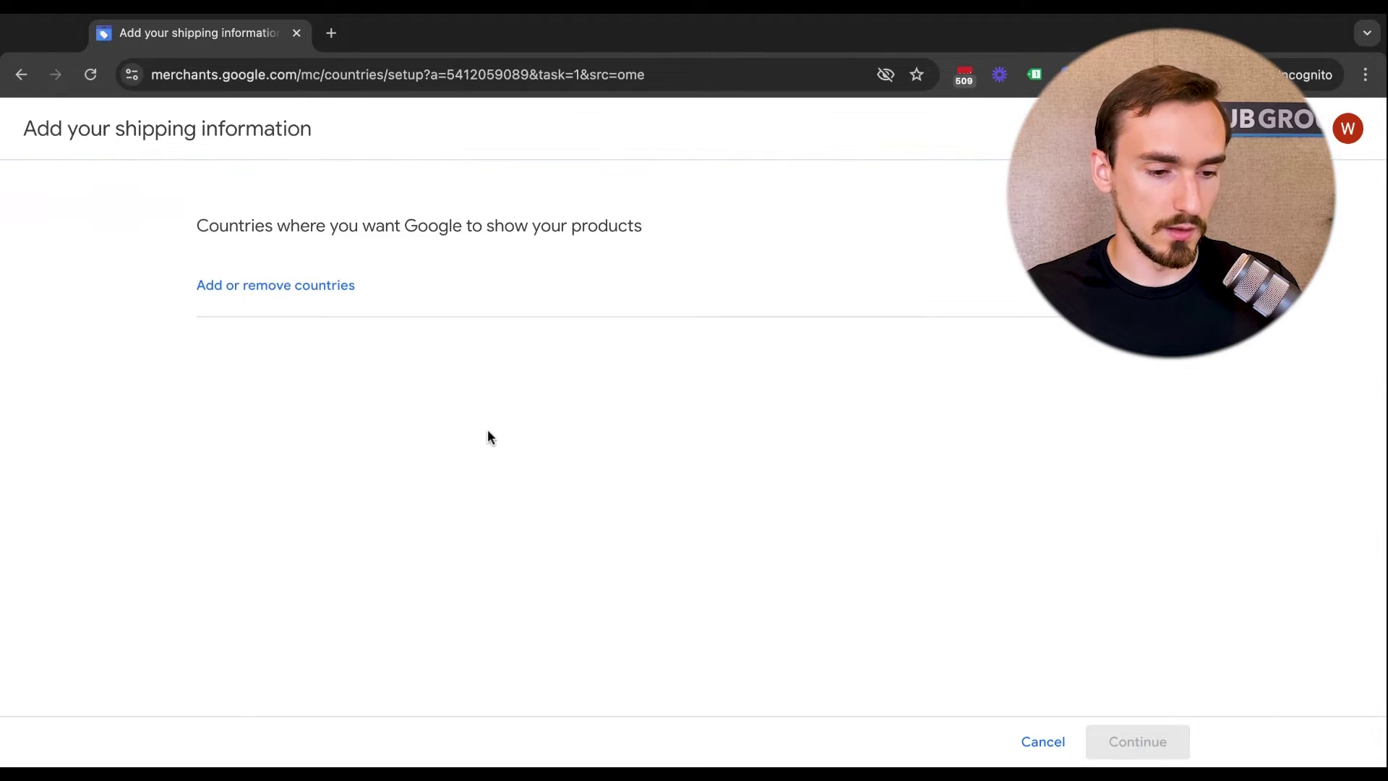
click(21, 74)
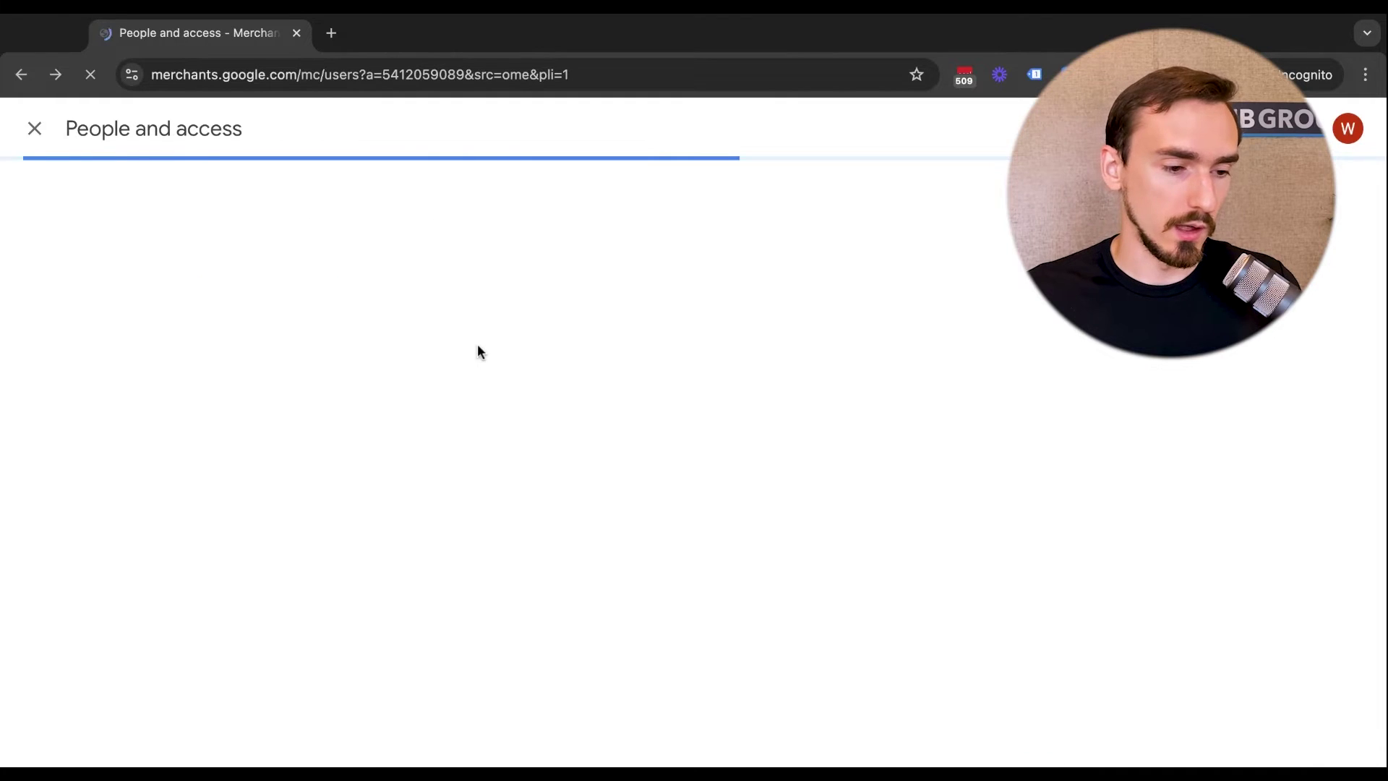
Close People and access to reach the empty Shipping policies list.
click(35, 129)
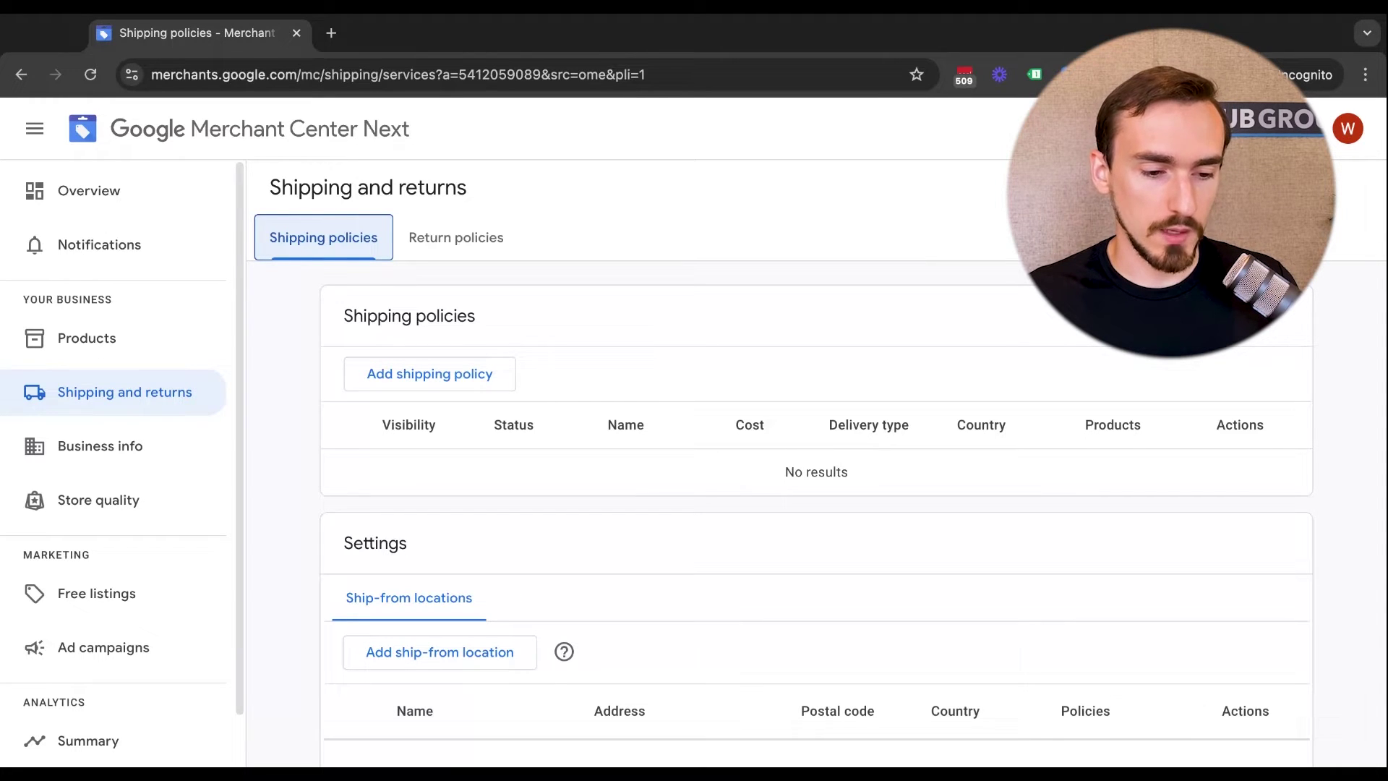
Preview the new return policy form from the empty Return policies list, leaving it unsaved.
scroll(502, 328, down, 2)
scroll(495, 316, up, 2)
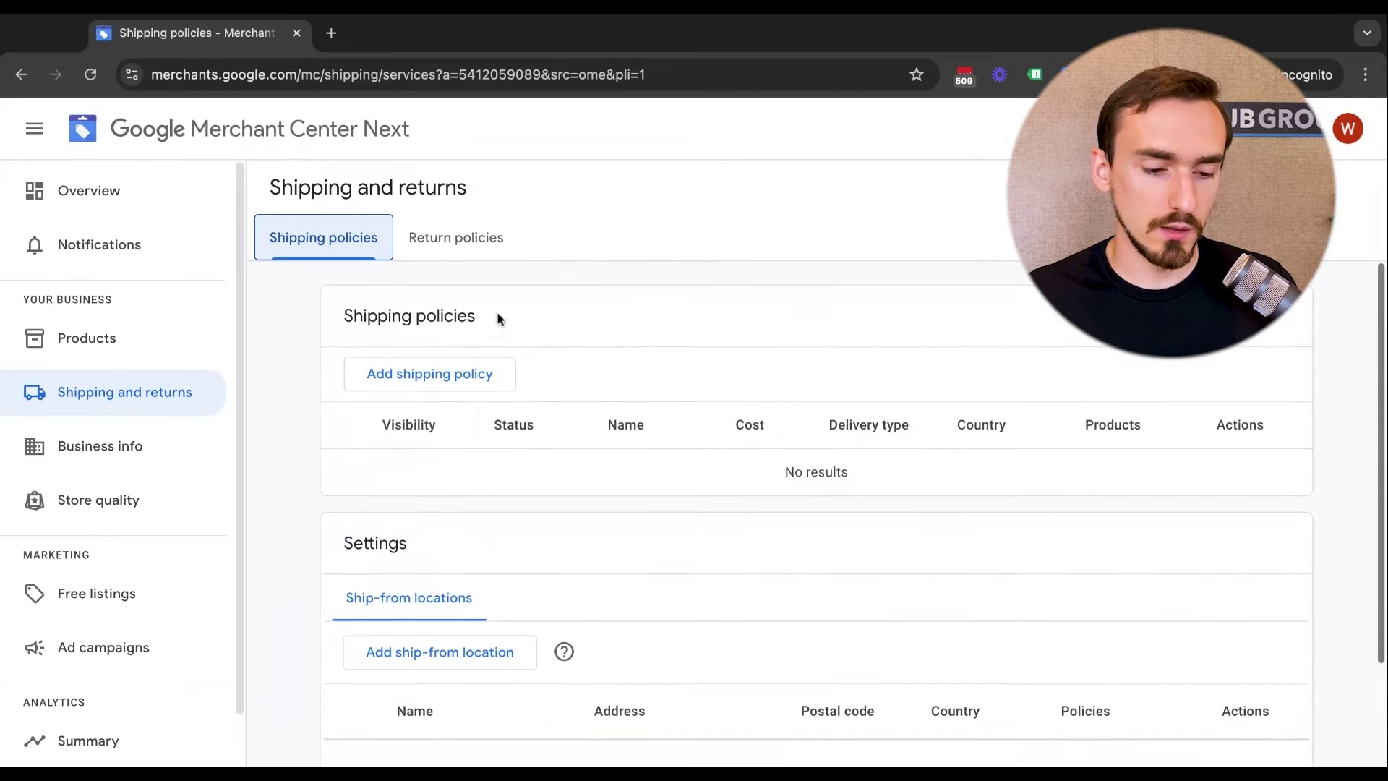
click(463, 242)
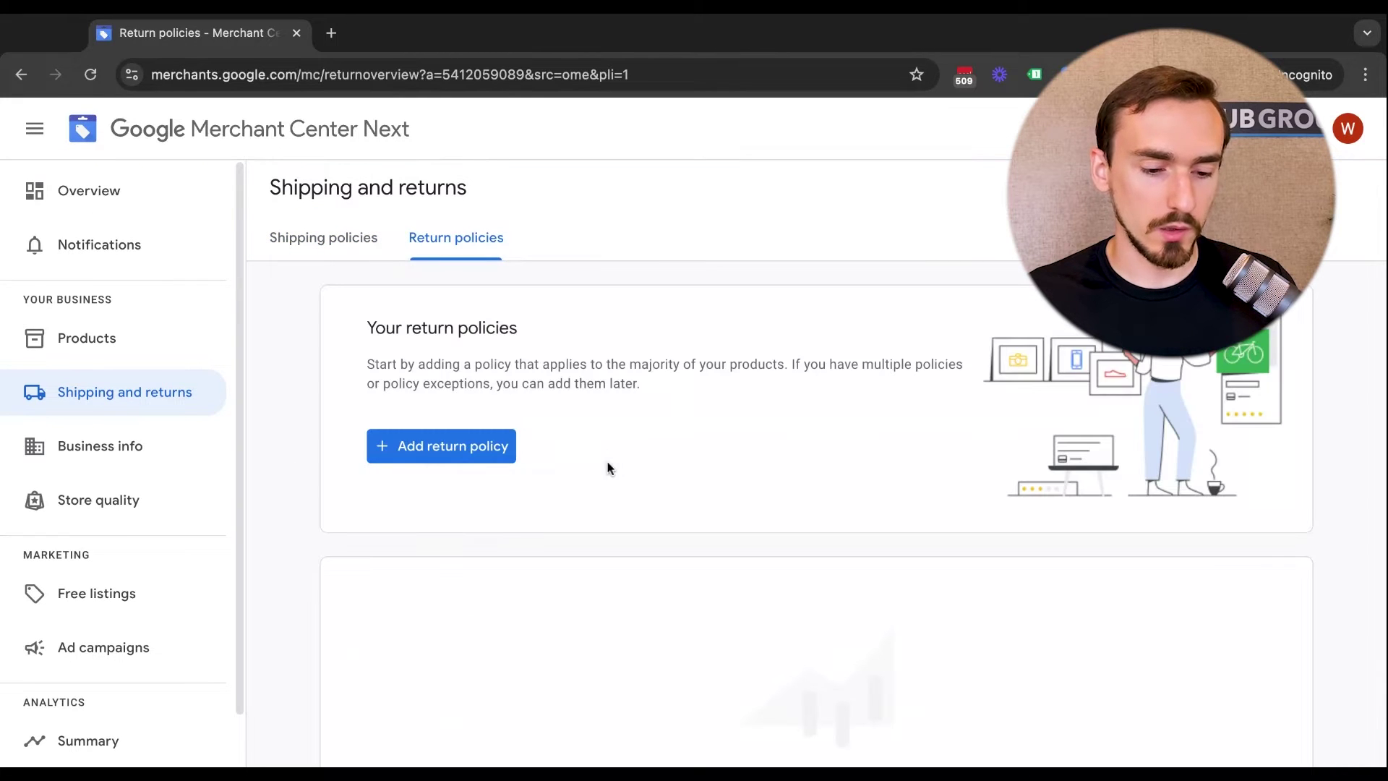
click(494, 457)
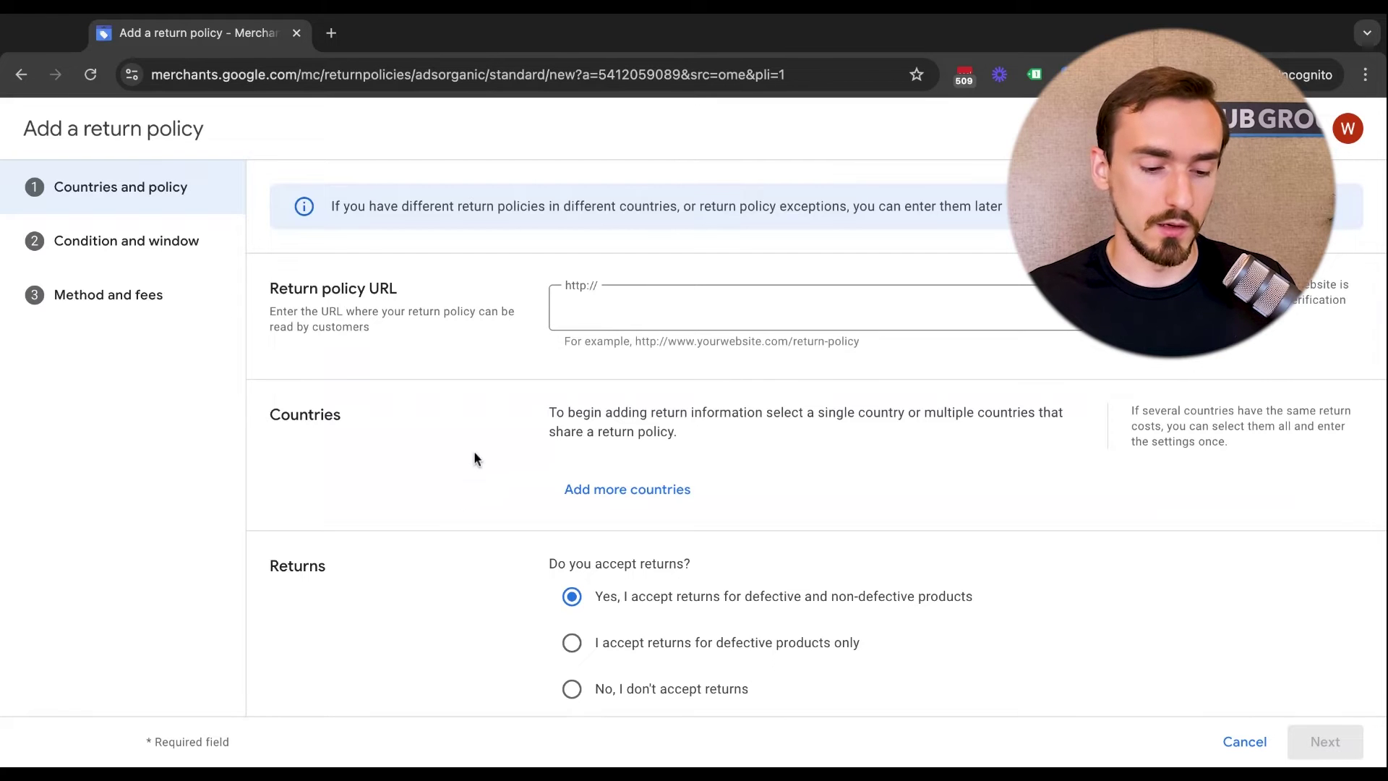
scroll(475, 458, down, 3)
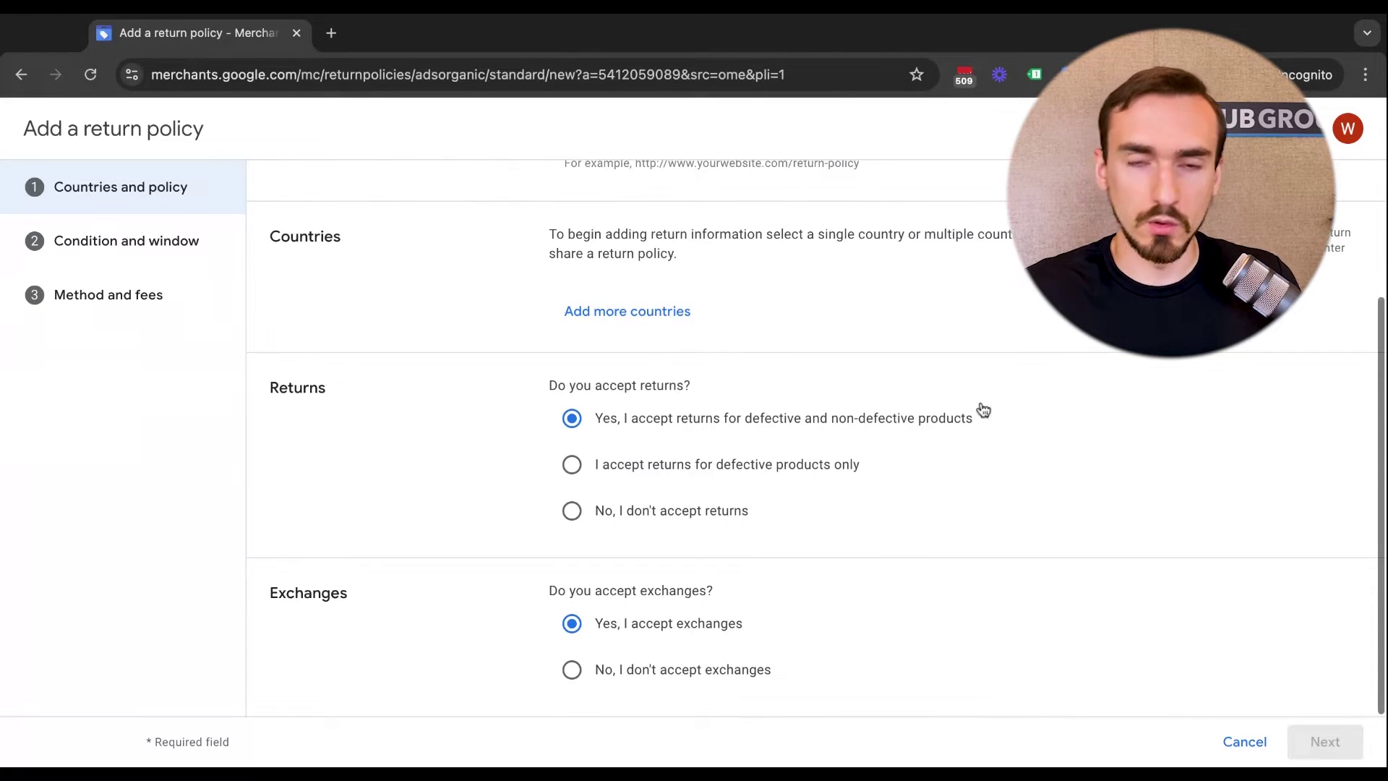
scroll(353, 534, up, 3)
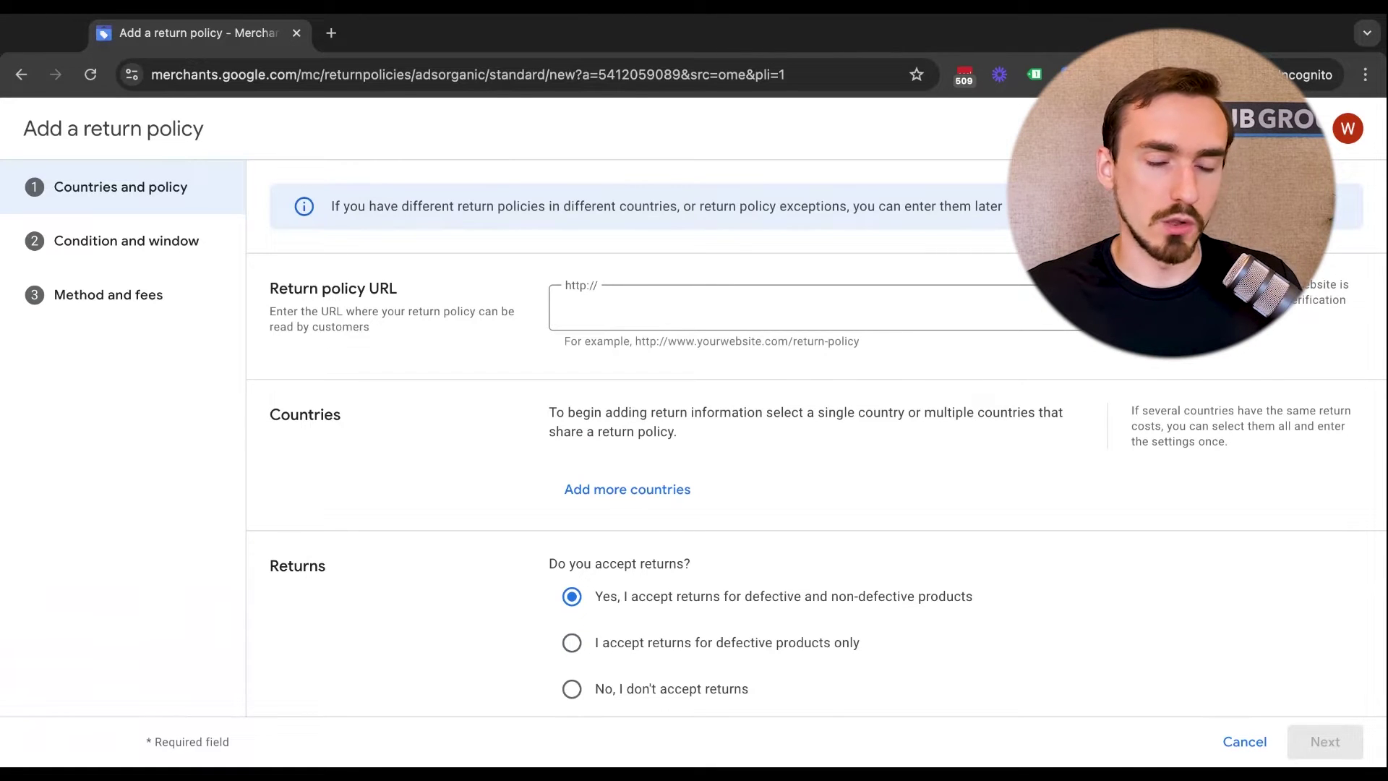
click(21, 75)
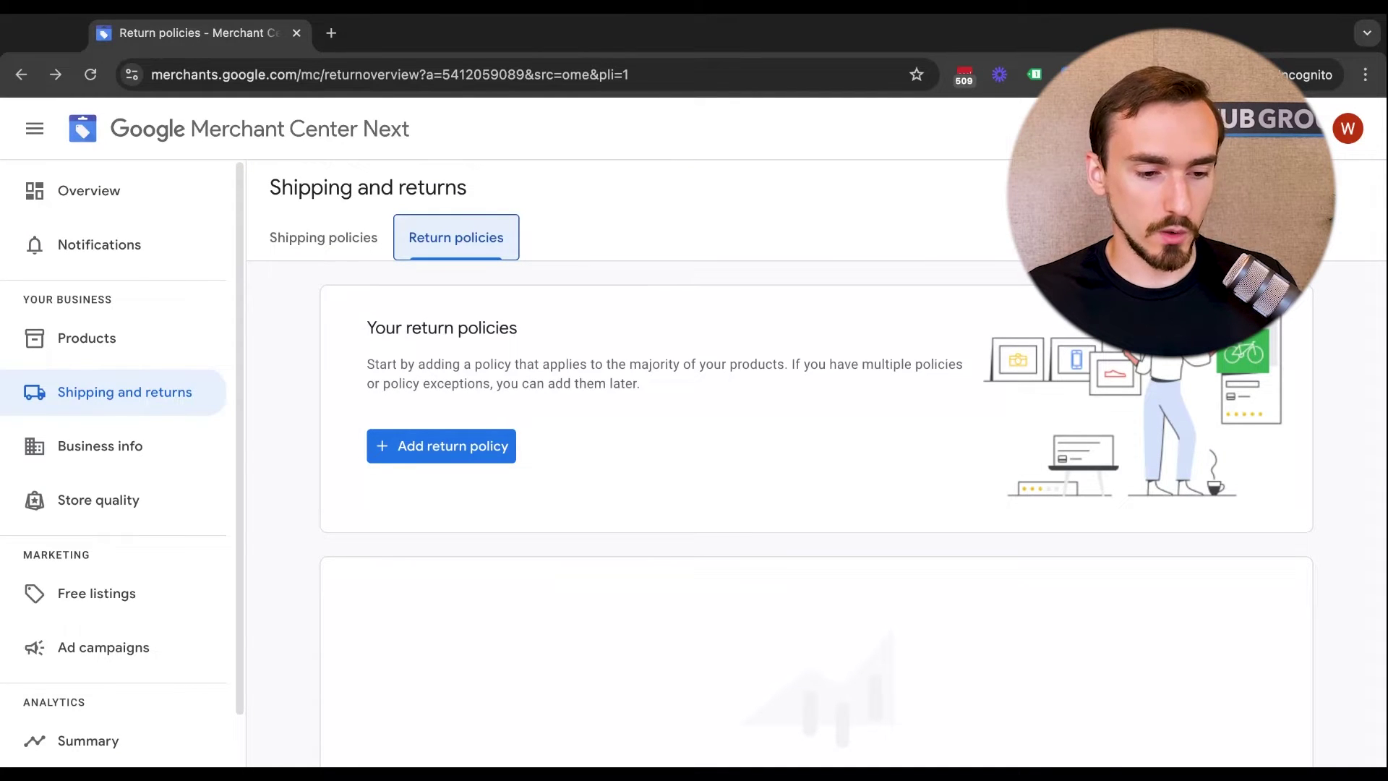
Switch back to Shipping policies, then go to the Products page.
scroll(325, 390, down, 1)
scroll(331, 374, up, 1)
click(293, 248)
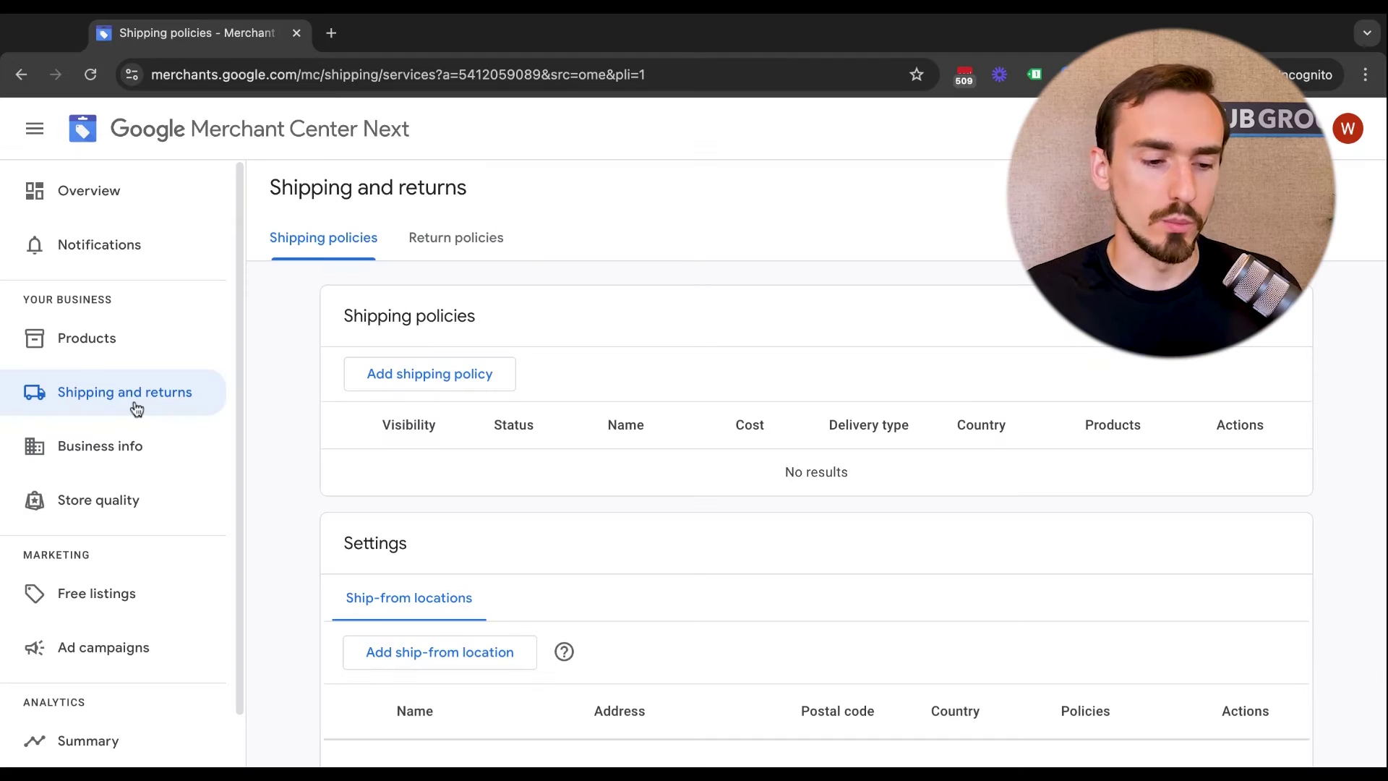
click(108, 352)
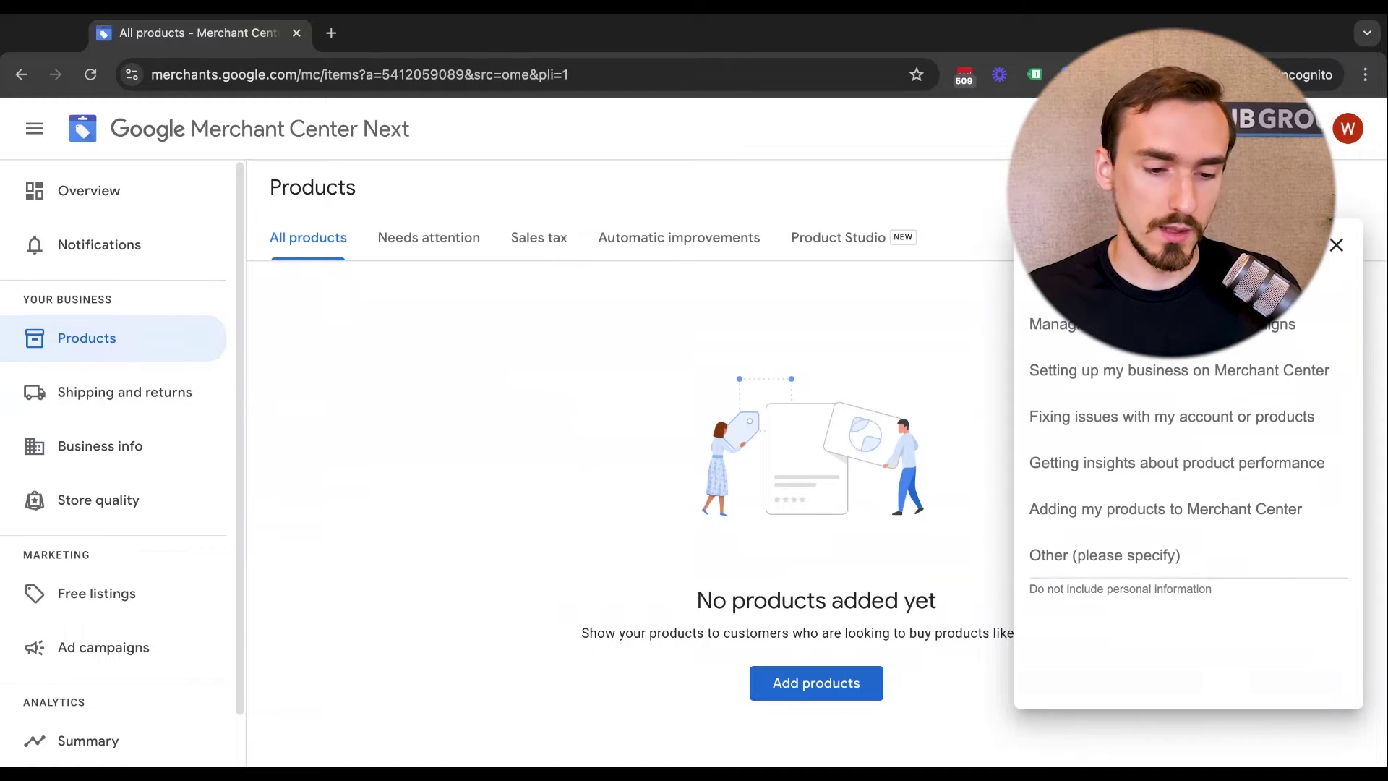
Dismiss the feedback survey, preview Add products, then open Data sources from the settings menu.
click(1336, 244)
scroll(610, 453, down, 1)
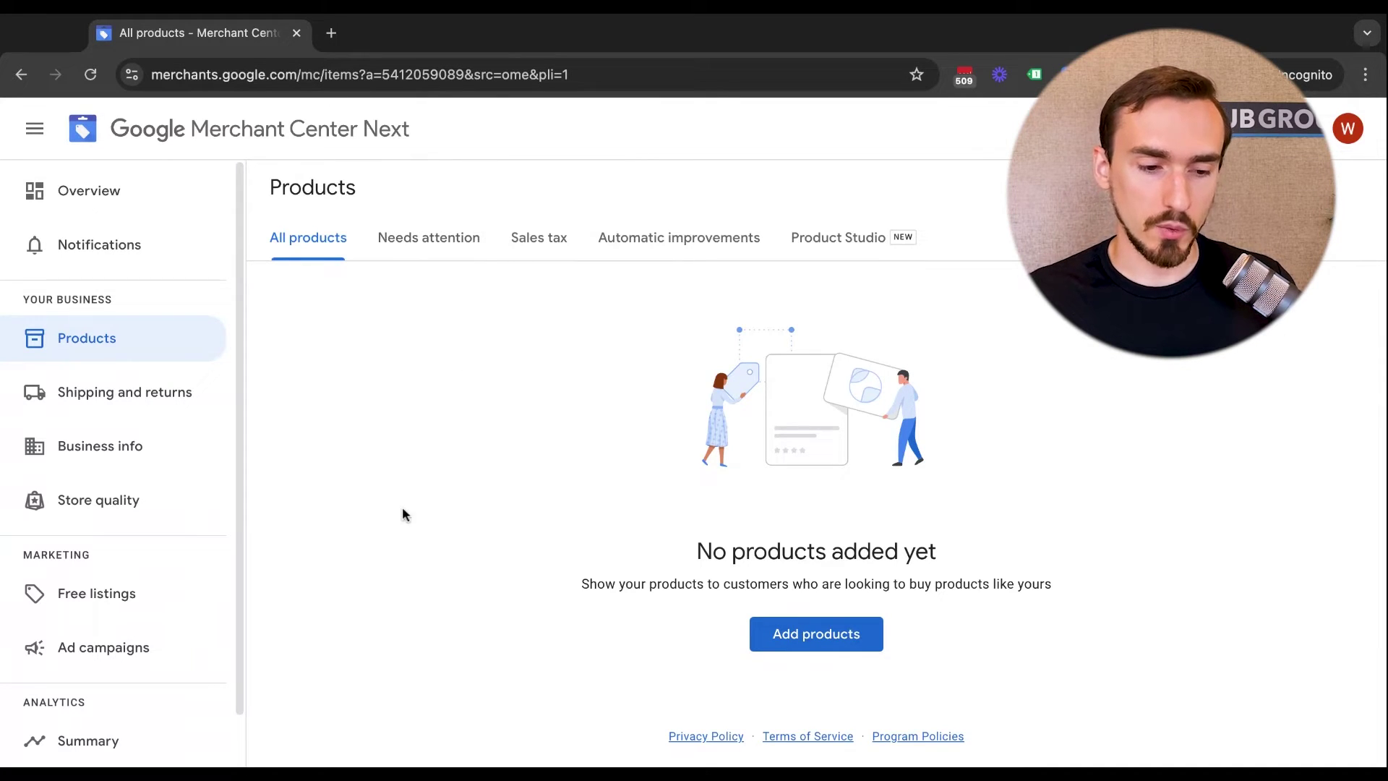
click(780, 634)
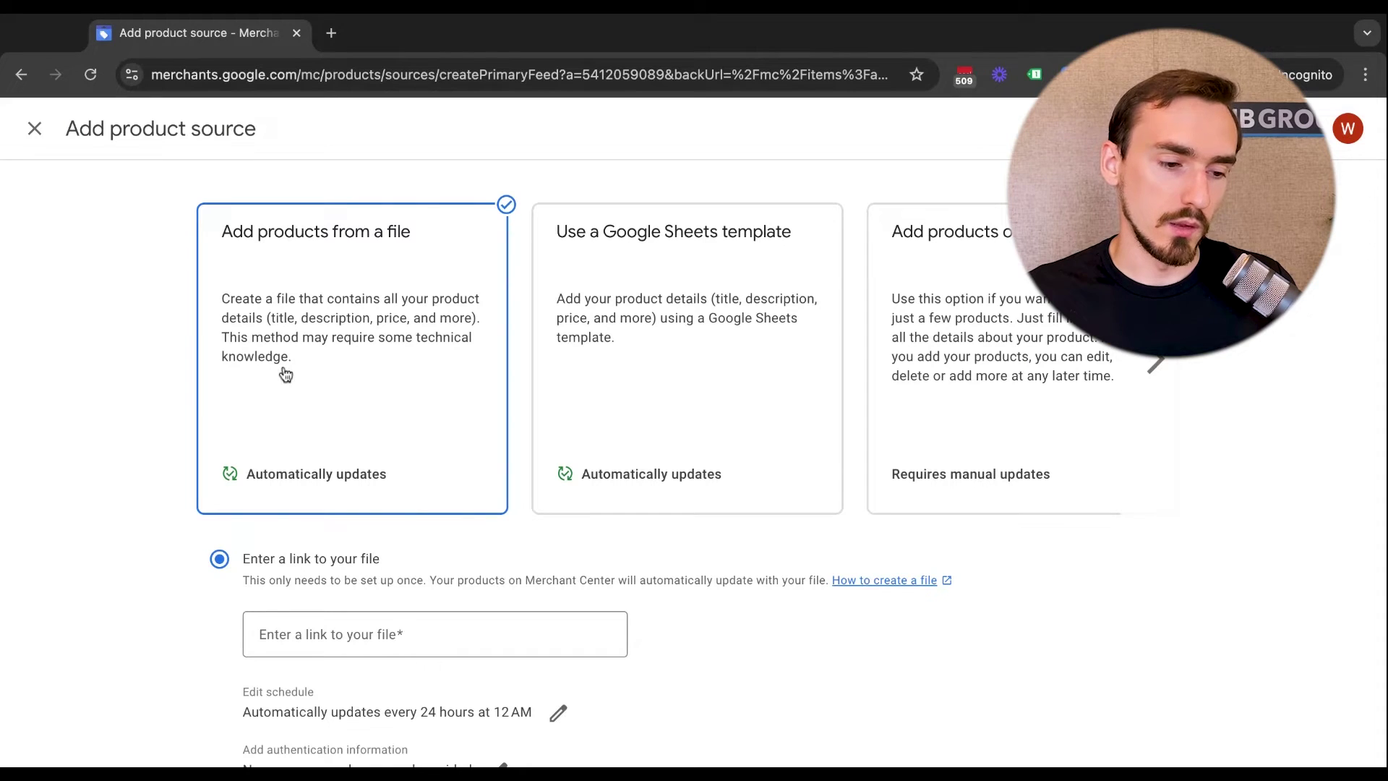
click(35, 130)
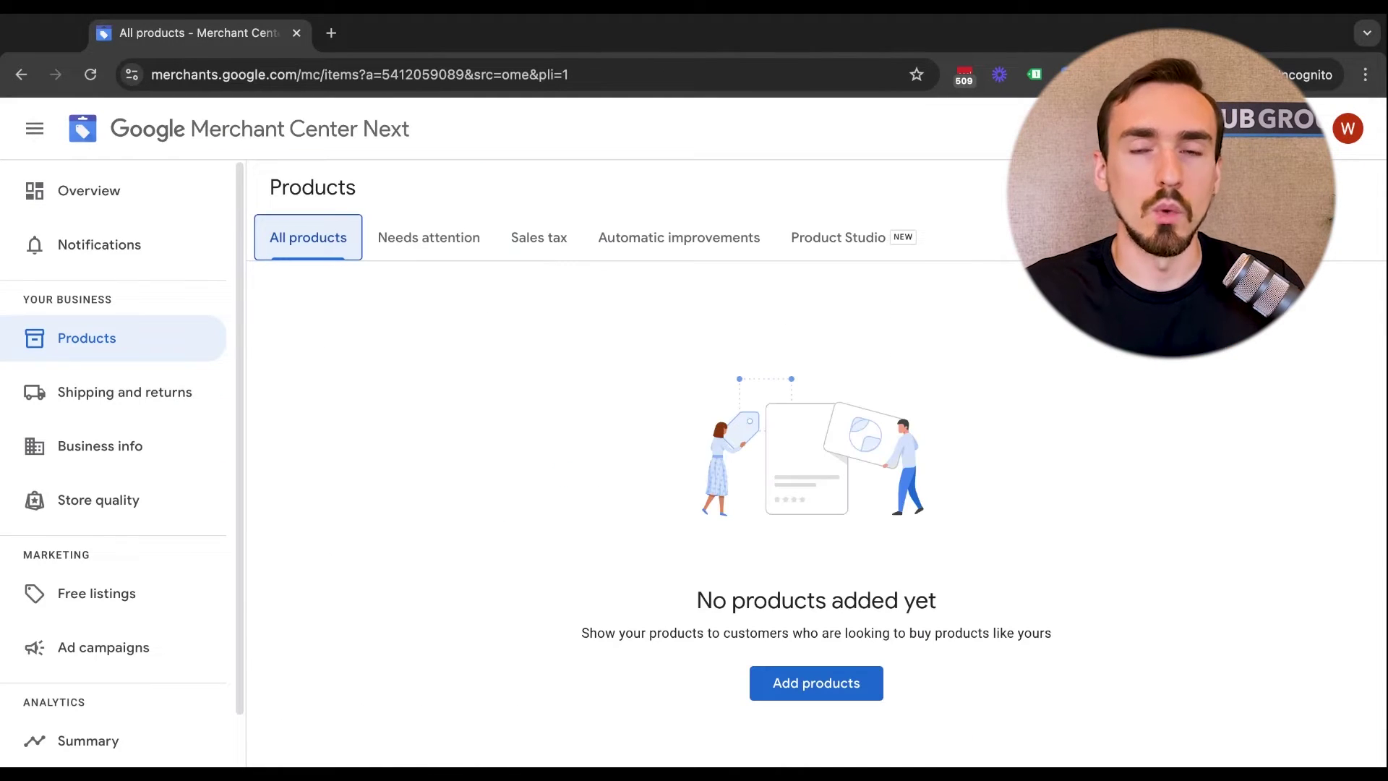
click(1275, 128)
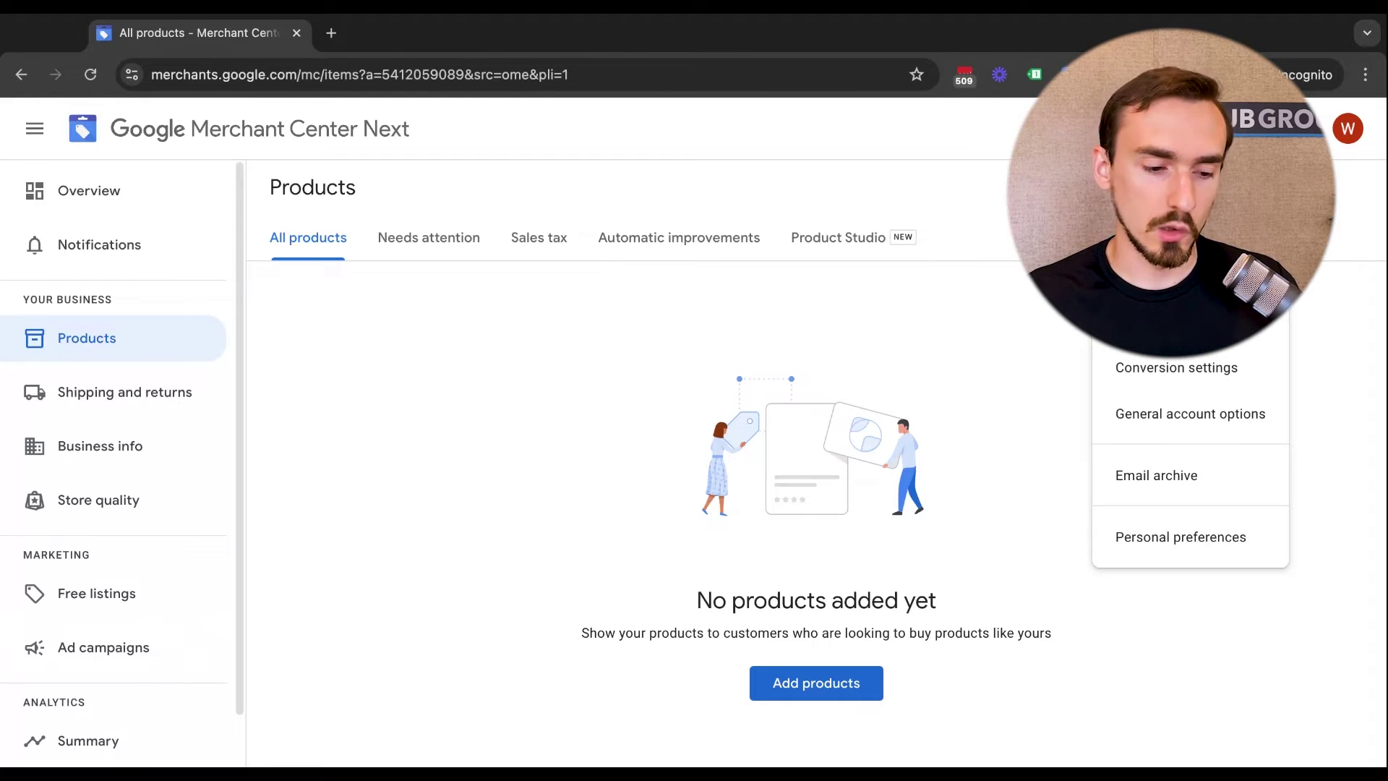
click(1156, 321)
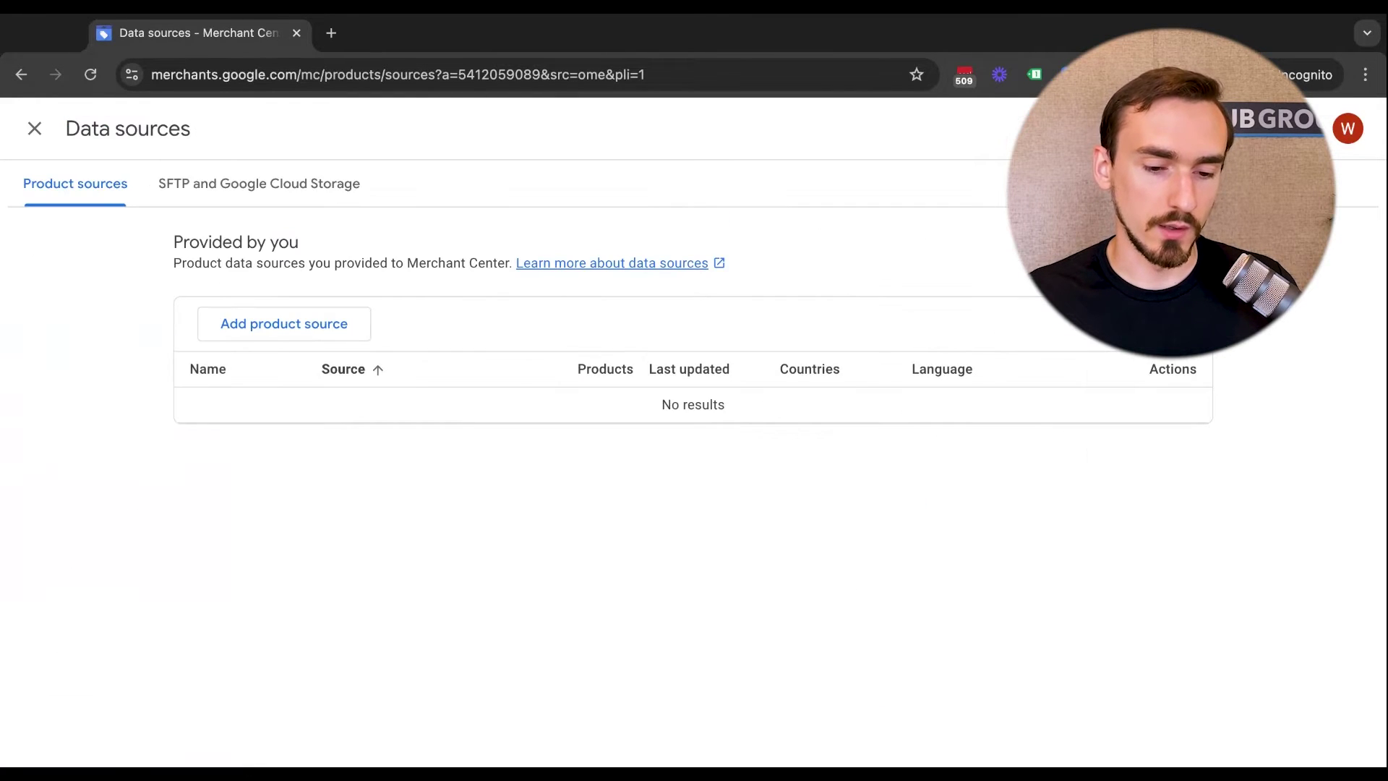
Preview the file, Google Sheets, one-by-one and Content API product source options, then close unsaved.
click(309, 321)
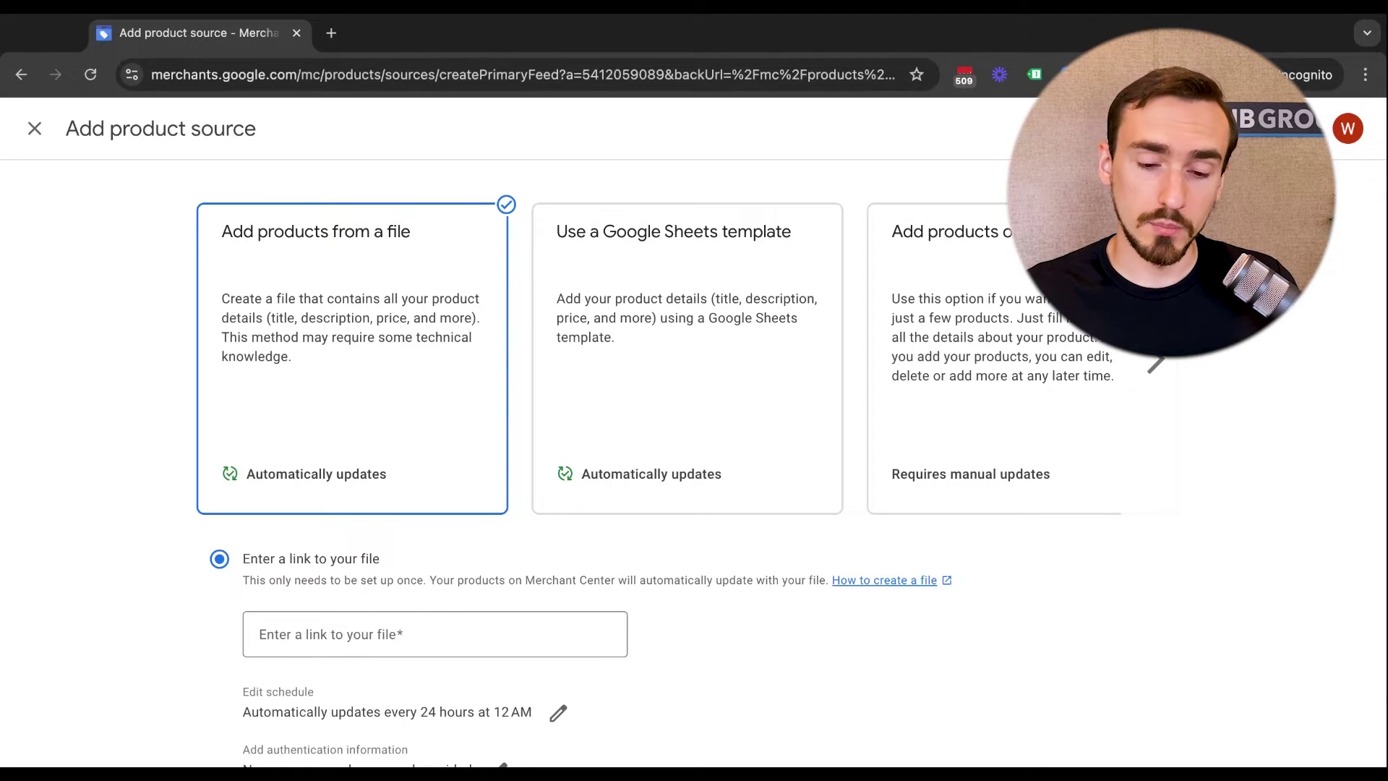
click(703, 341)
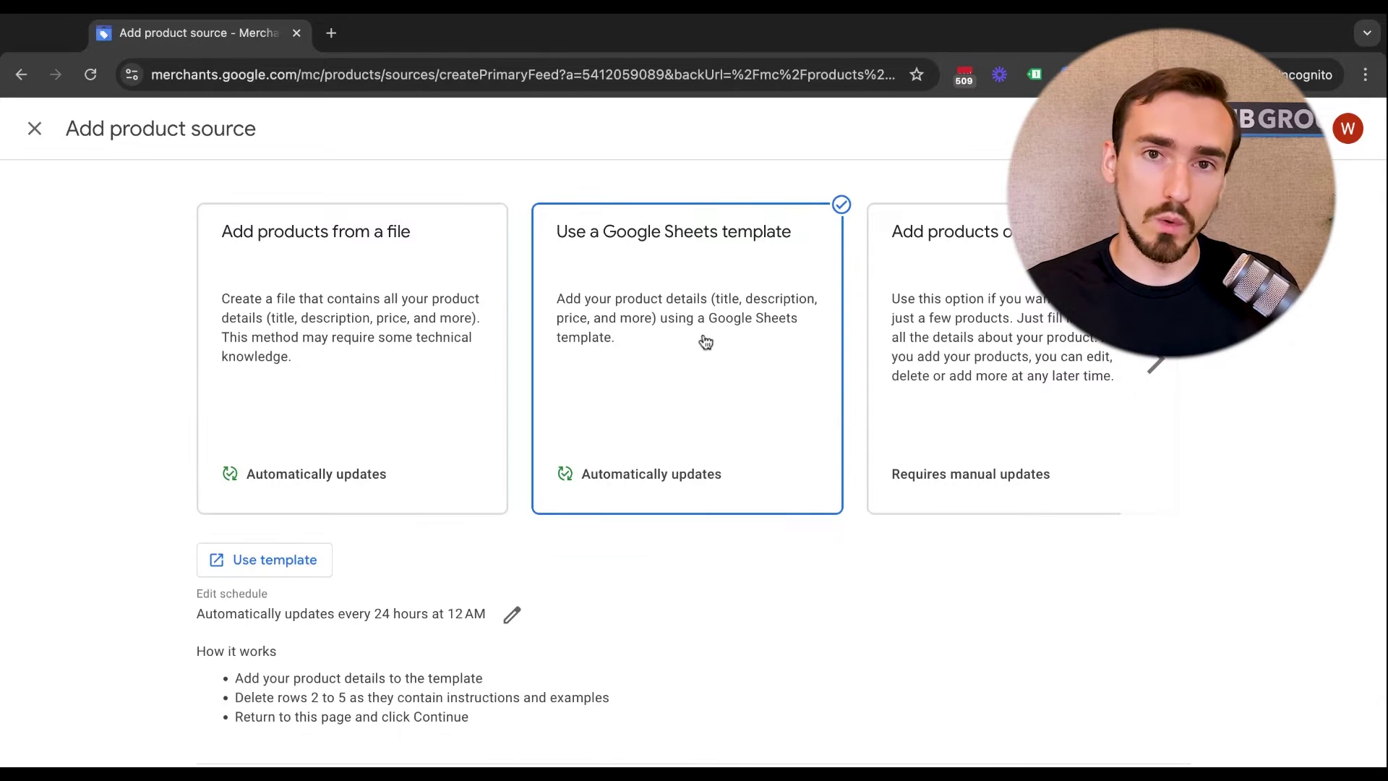
click(1084, 325)
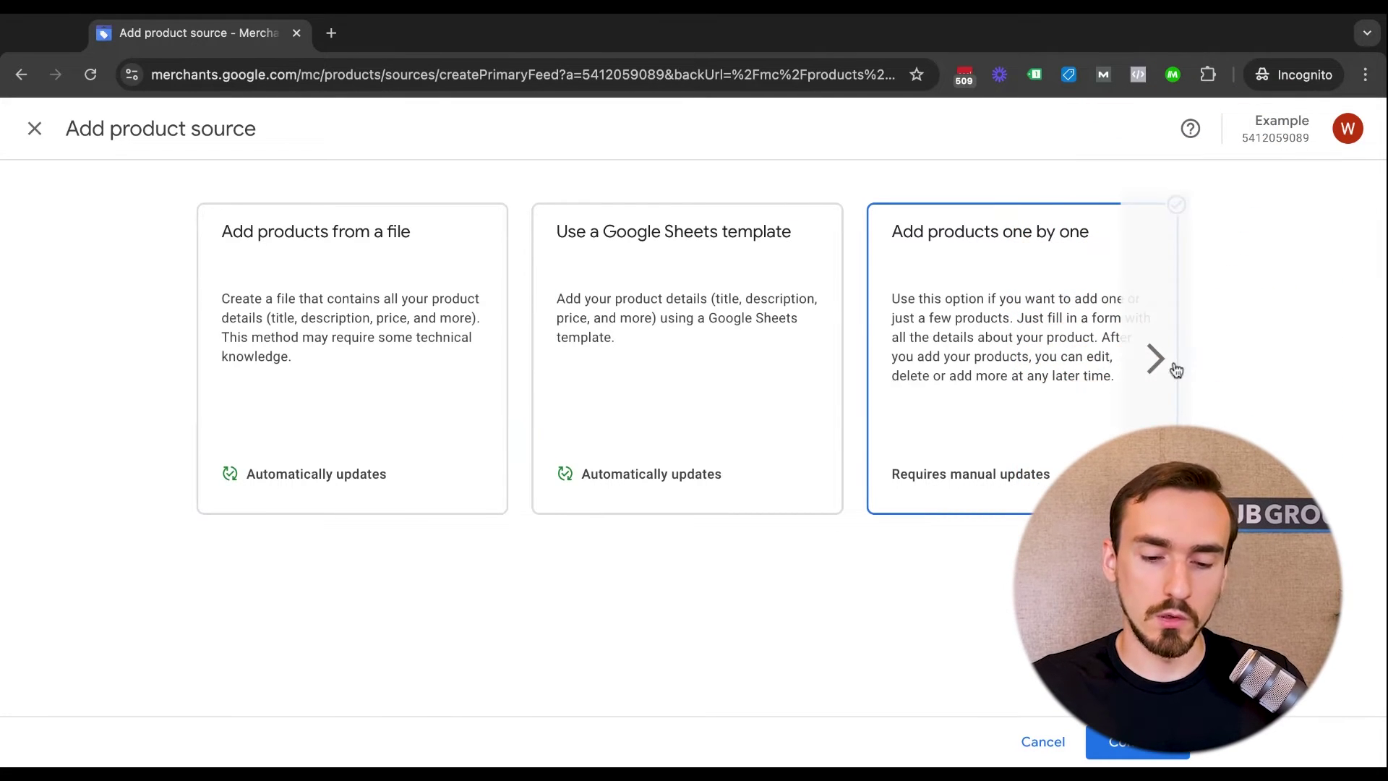
click(1154, 365)
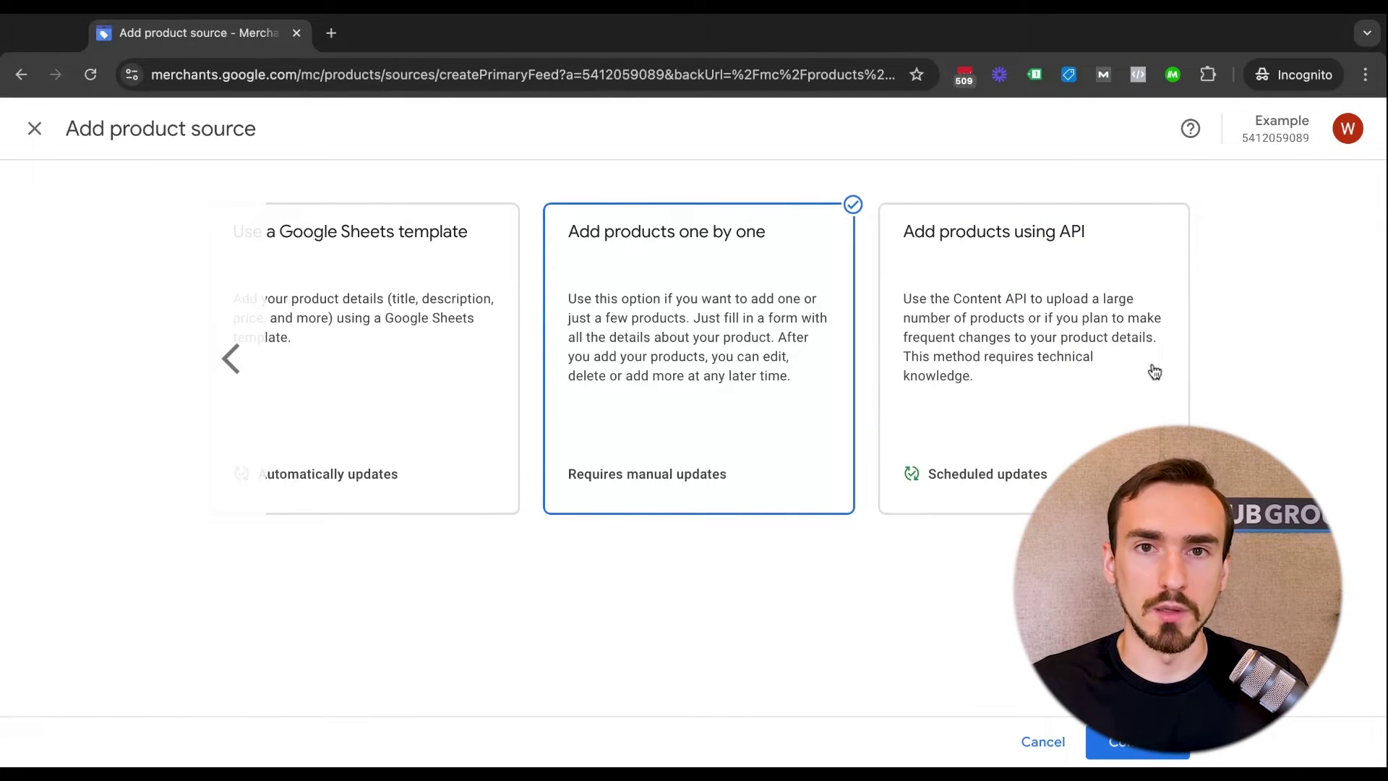
click(1042, 352)
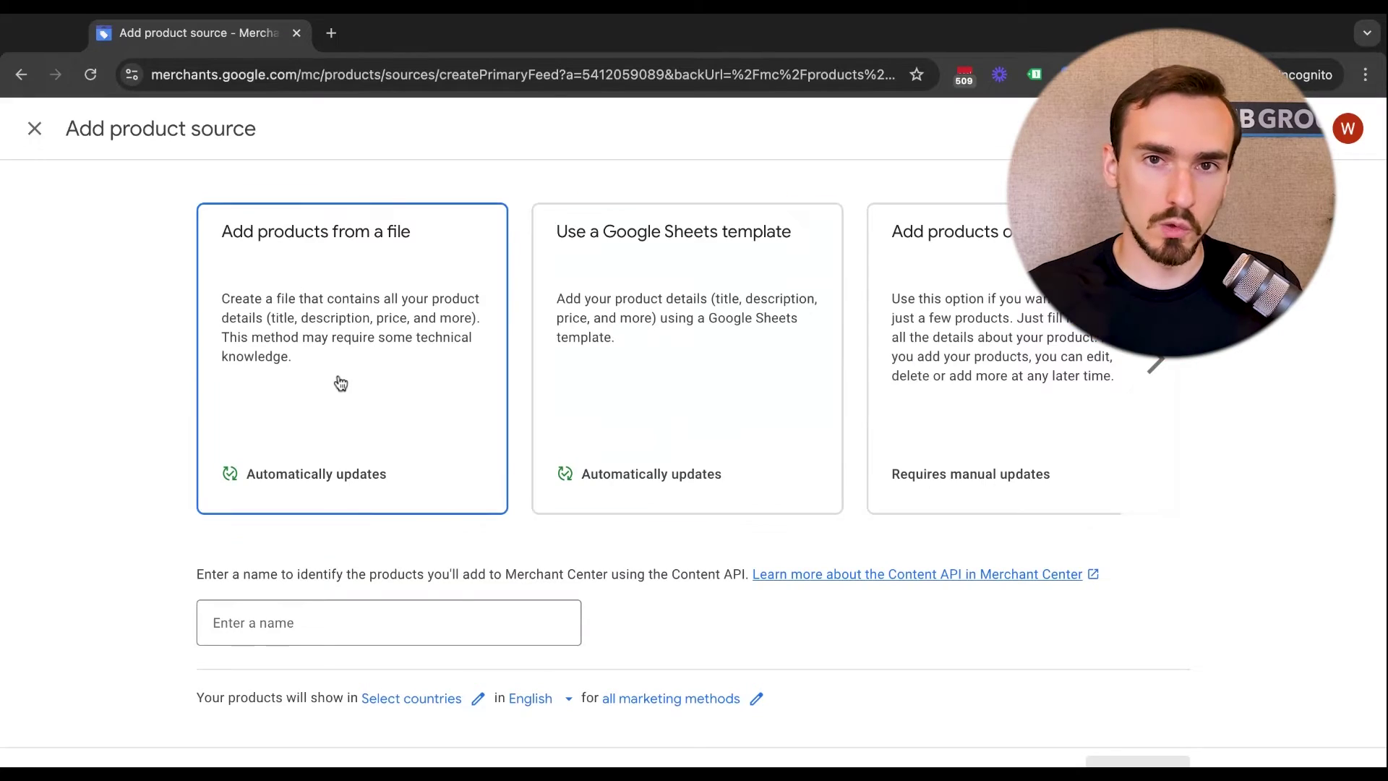
scroll(340, 383, down, 1)
scroll(340, 383, up, 1)
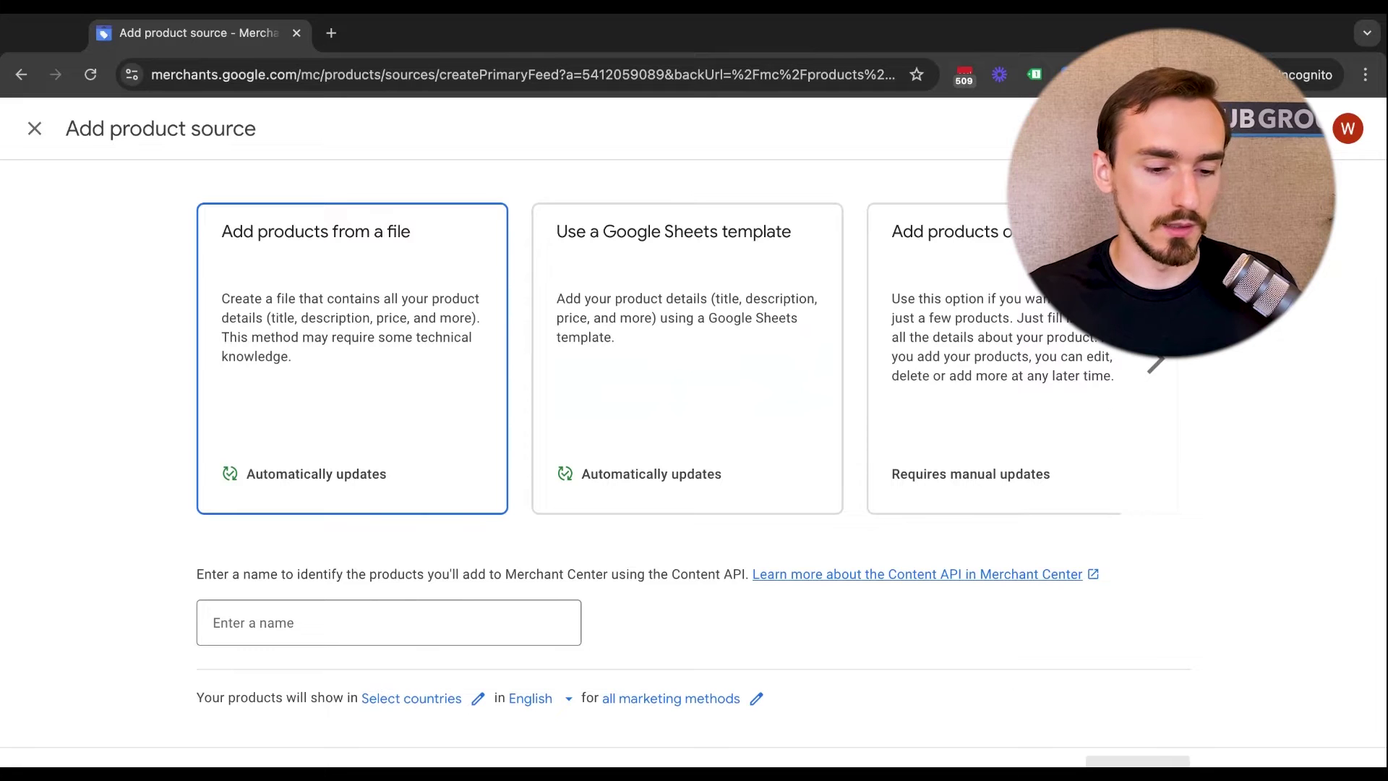
click(36, 136)
Leave Data sources for Products and show Needs attention, listing 2 setup and policy issues.
click(40, 144)
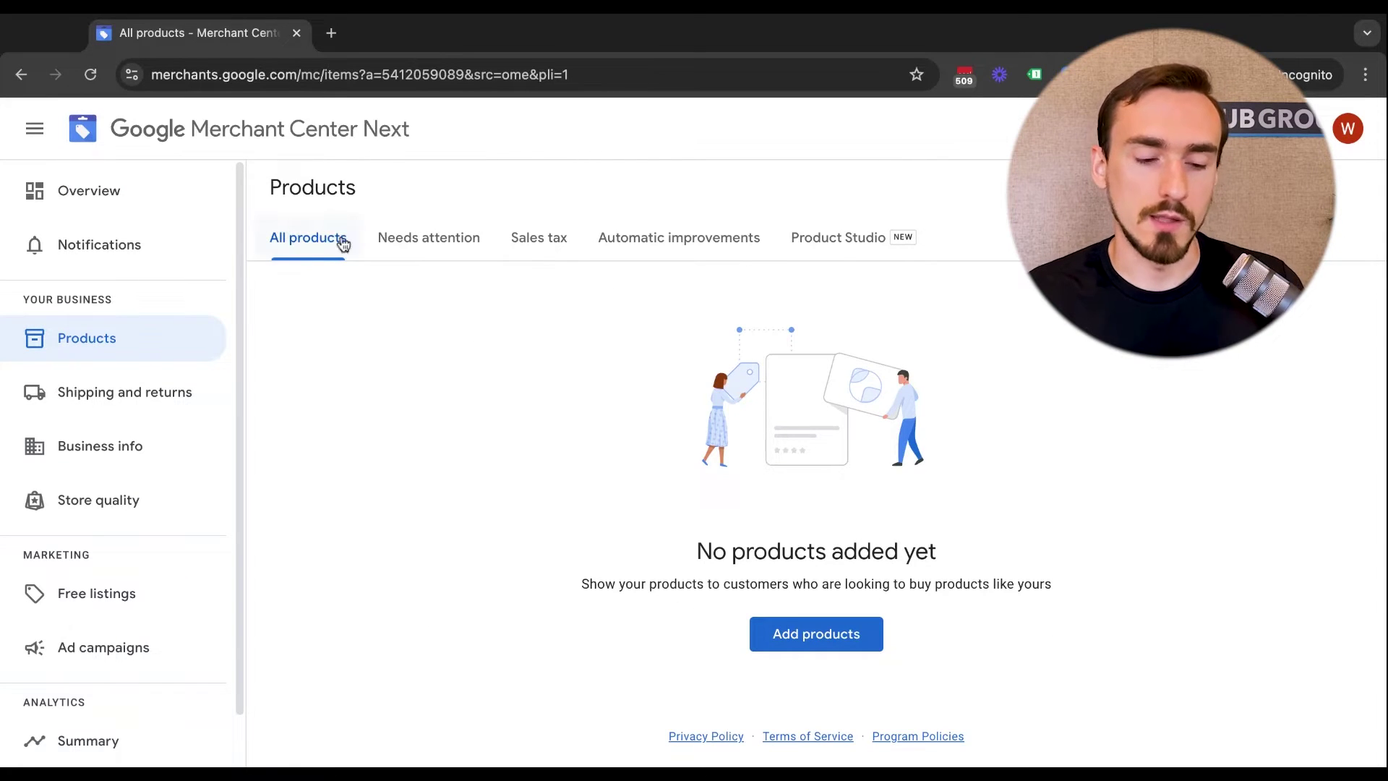
click(434, 257)
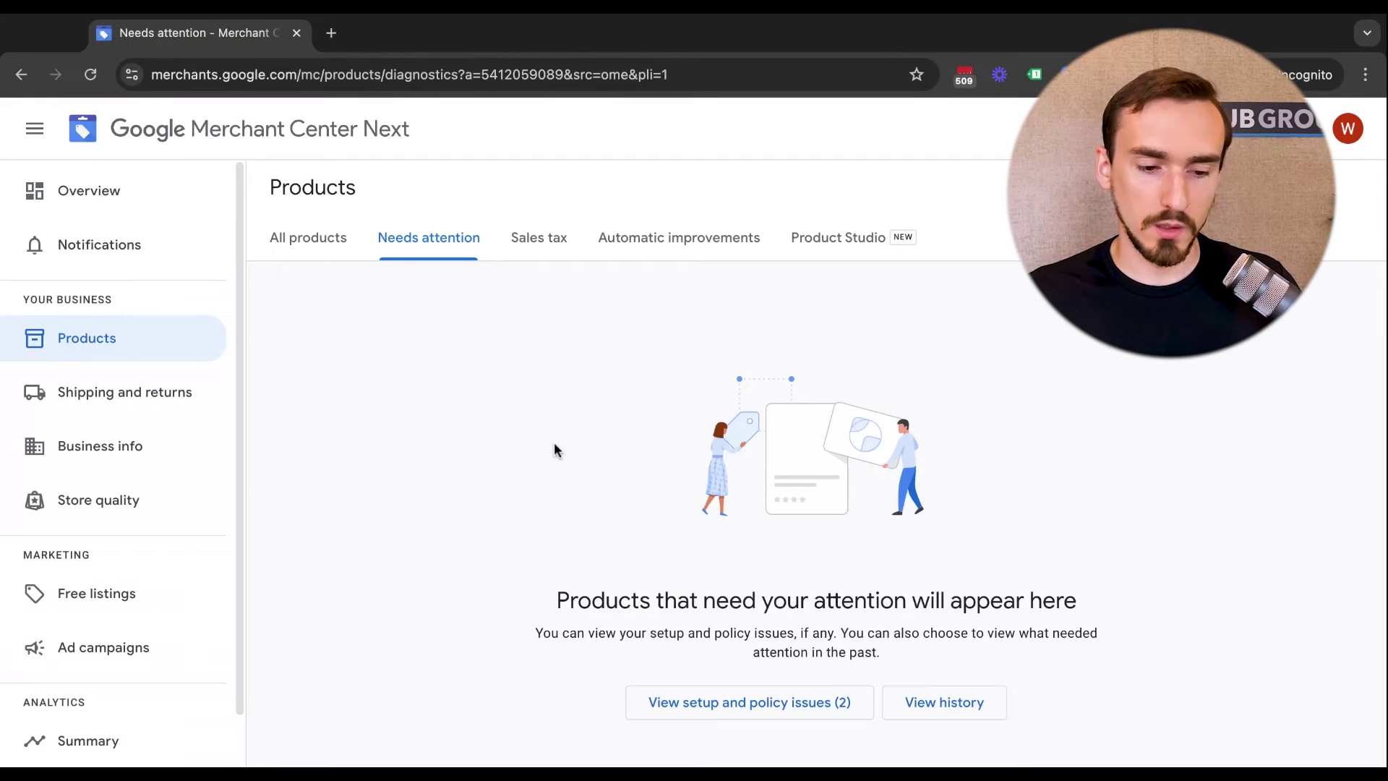
Review the U.S. sales tax setup by state and cancel without changing anything.
click(536, 239)
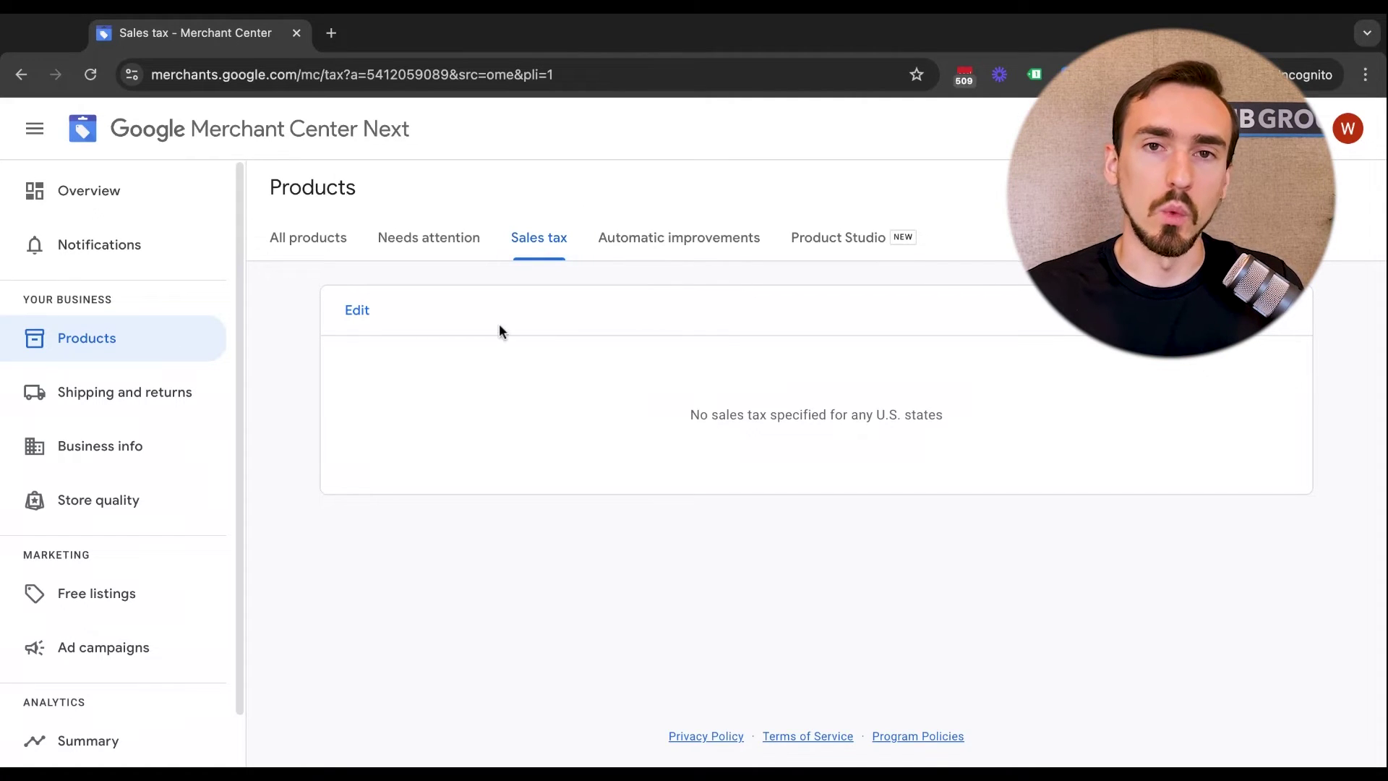
click(367, 310)
scroll(471, 407, down, 4)
scroll(350, 470, down, 20)
scroll(548, 459, up, 18)
click(1097, 745)
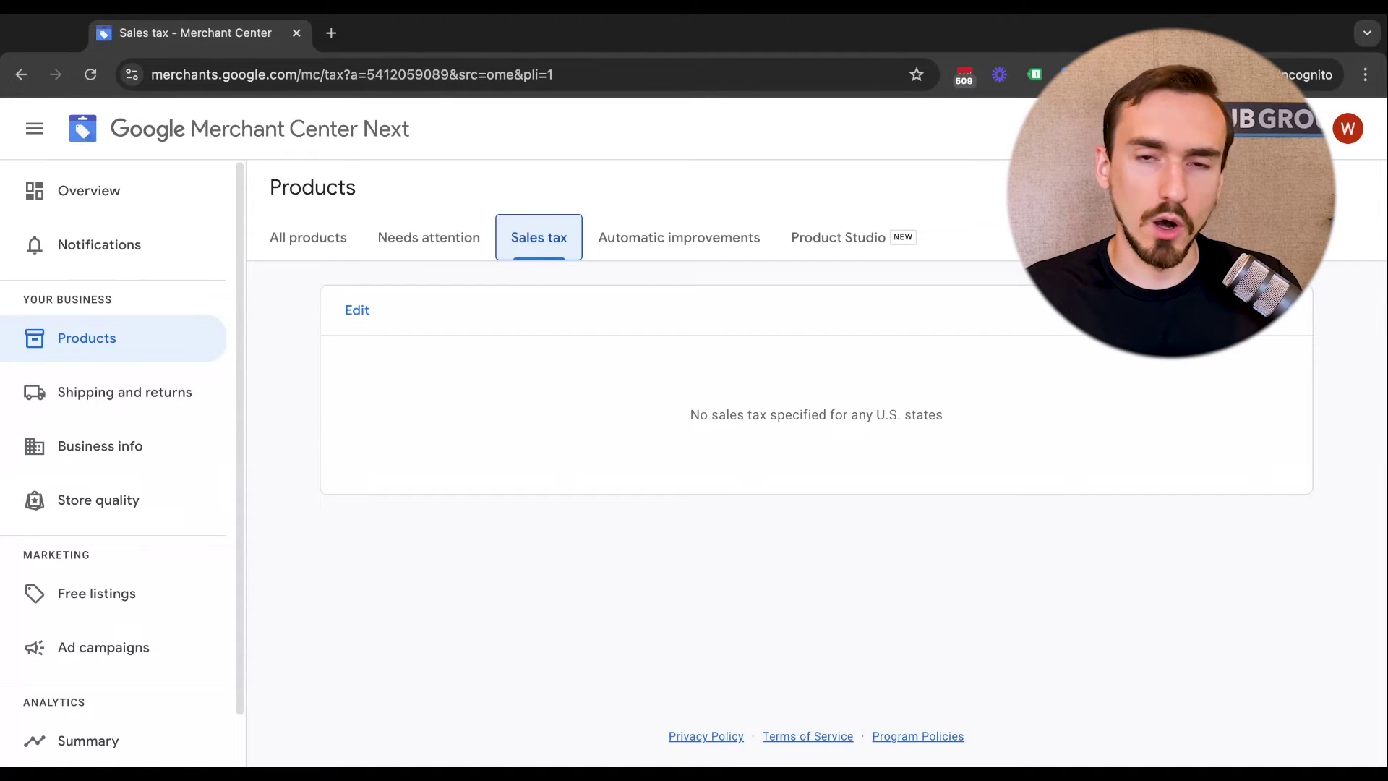
Inspect the Automatic image improvements settings without saving, then switch to Product Studio.
click(667, 233)
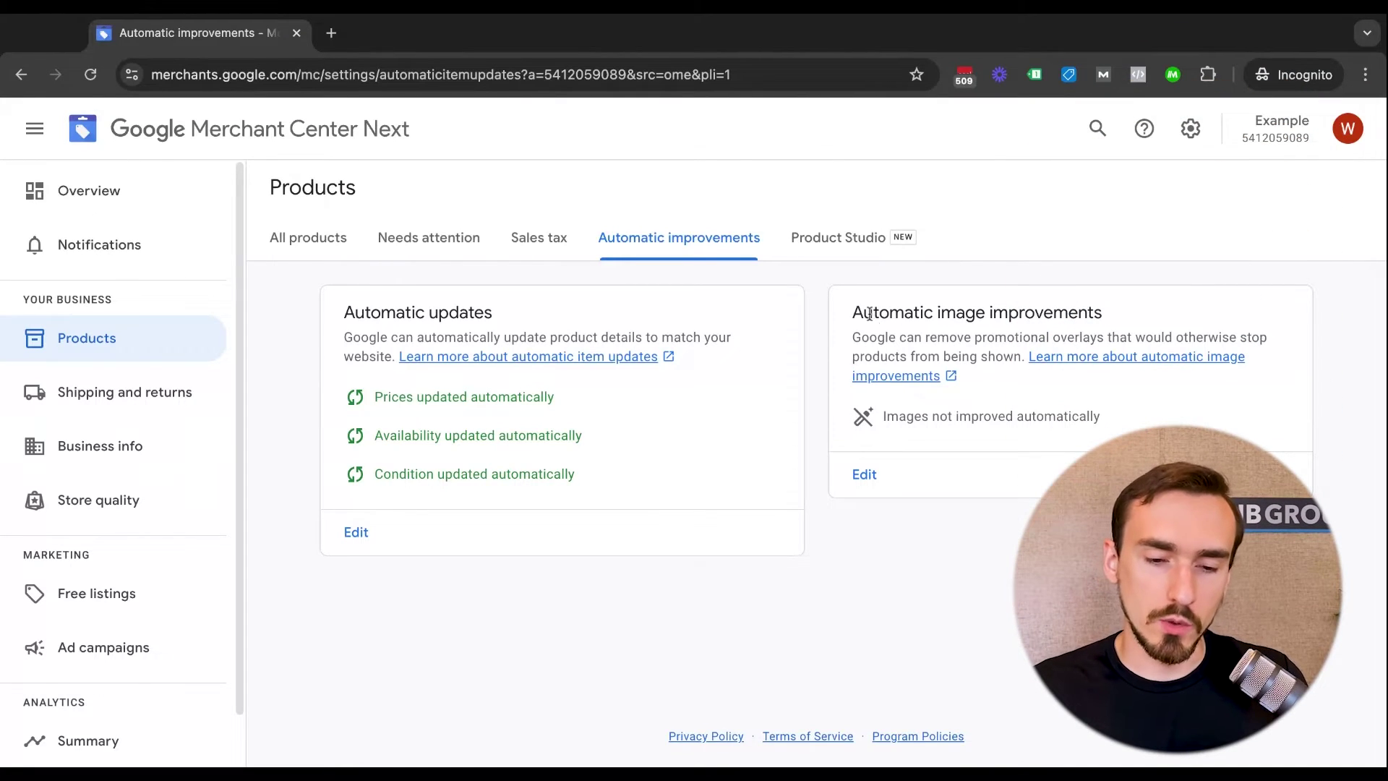
mouse_move(848, 312)
mouse_down()
mouse_move(1088, 313)
mouse_move(849, 310)
mouse_up()
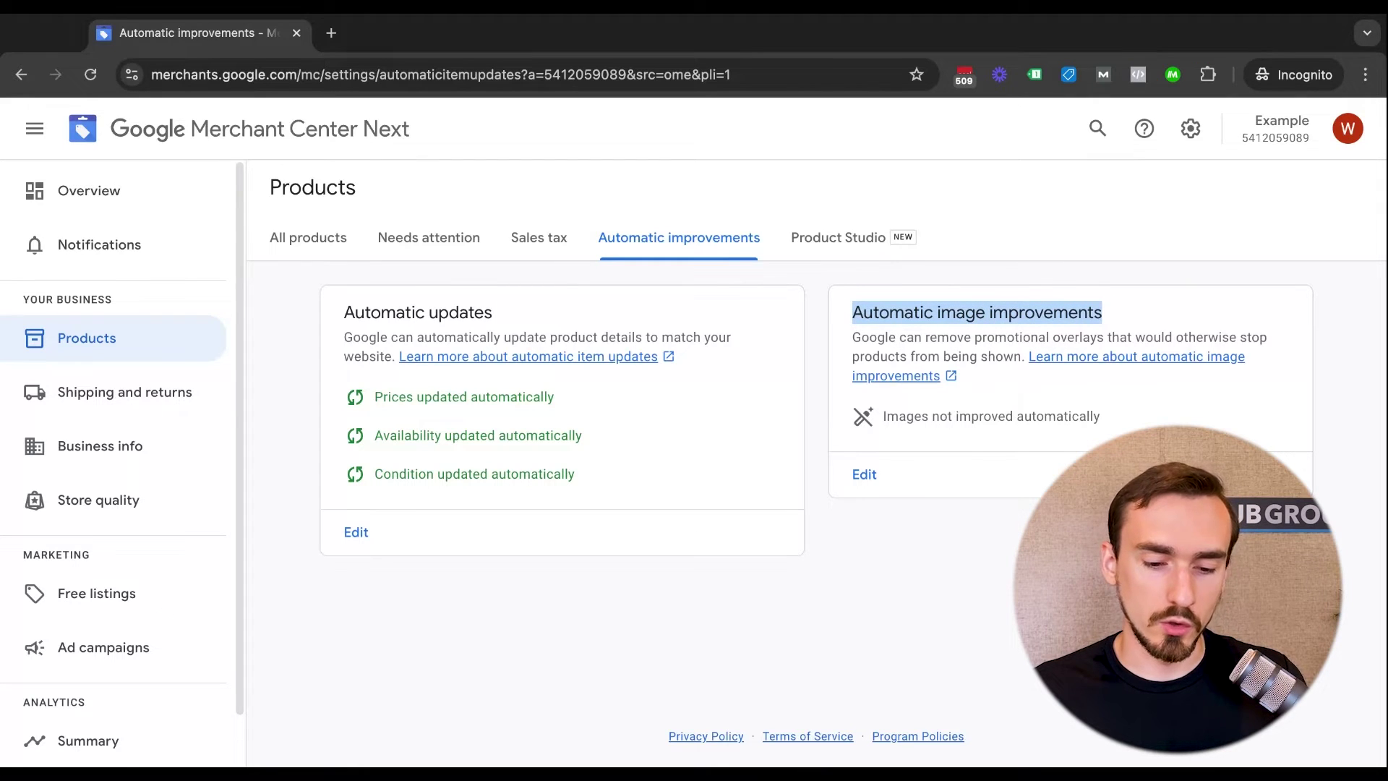
click(956, 503)
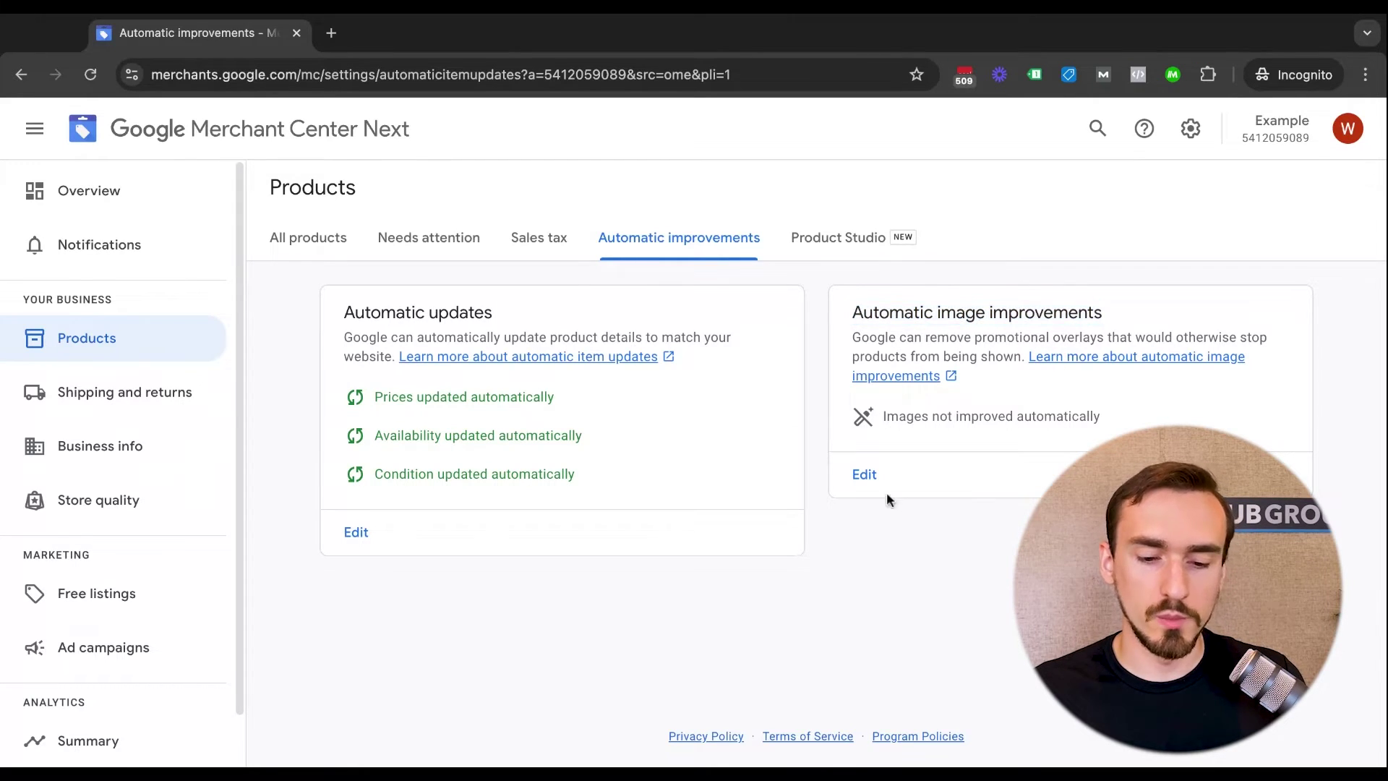
click(862, 474)
click(782, 488)
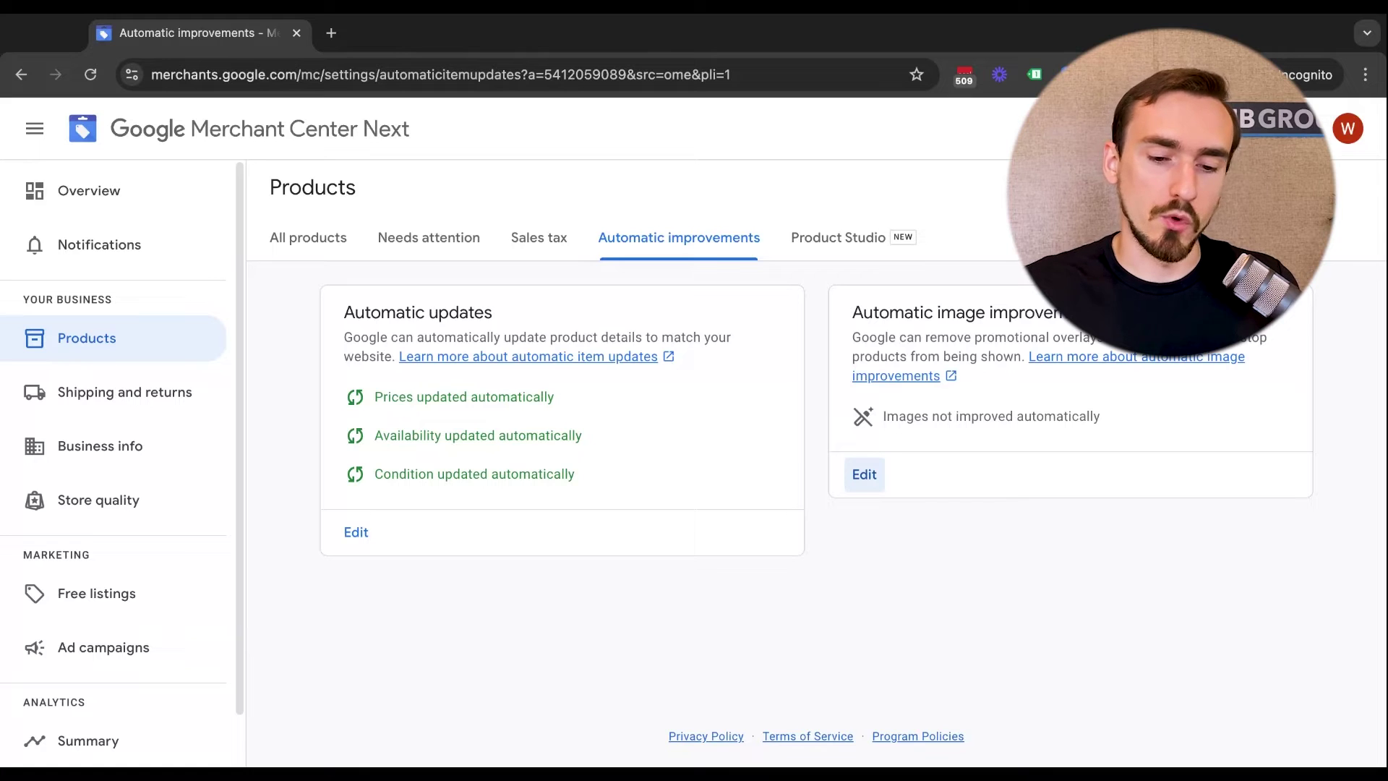
click(885, 241)
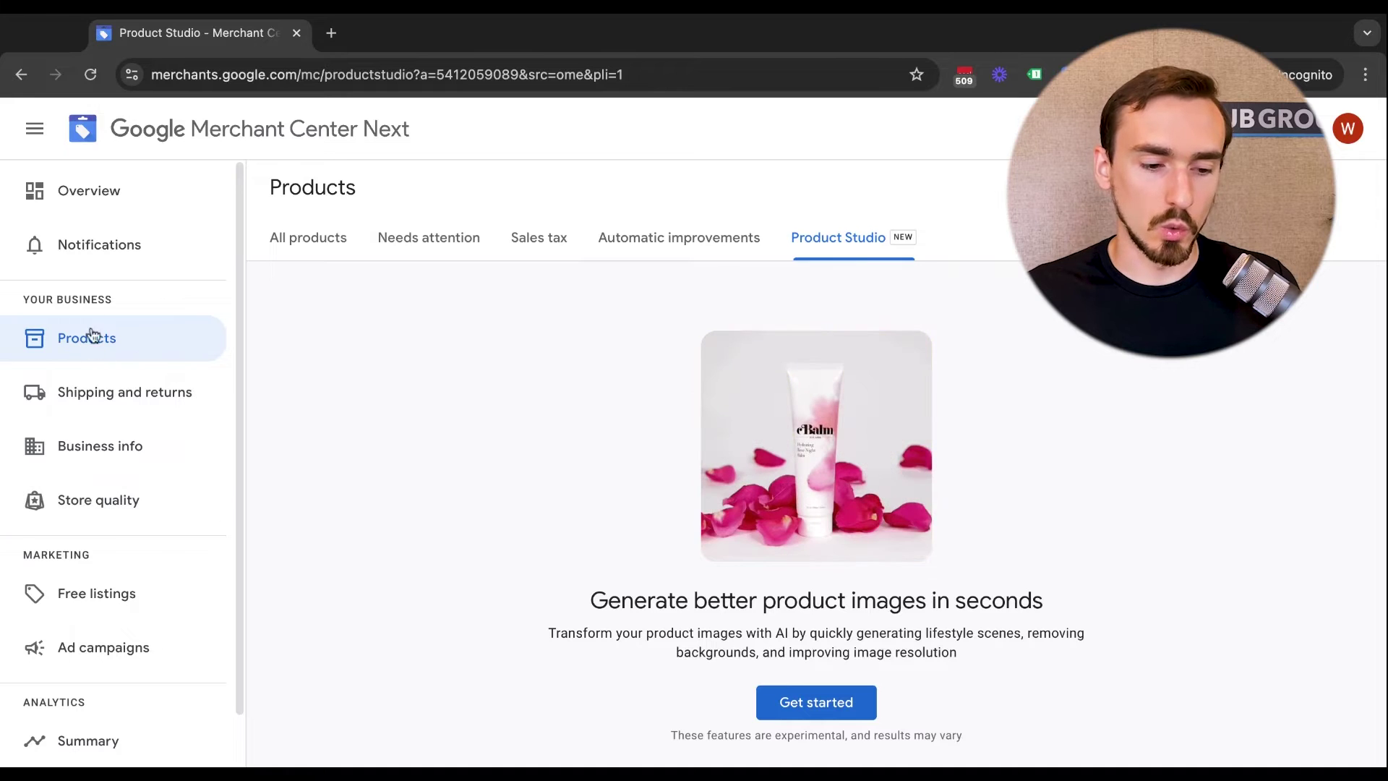
Open Store quality and scroll through its scorecard, which has no shopping experience score yet.
click(113, 506)
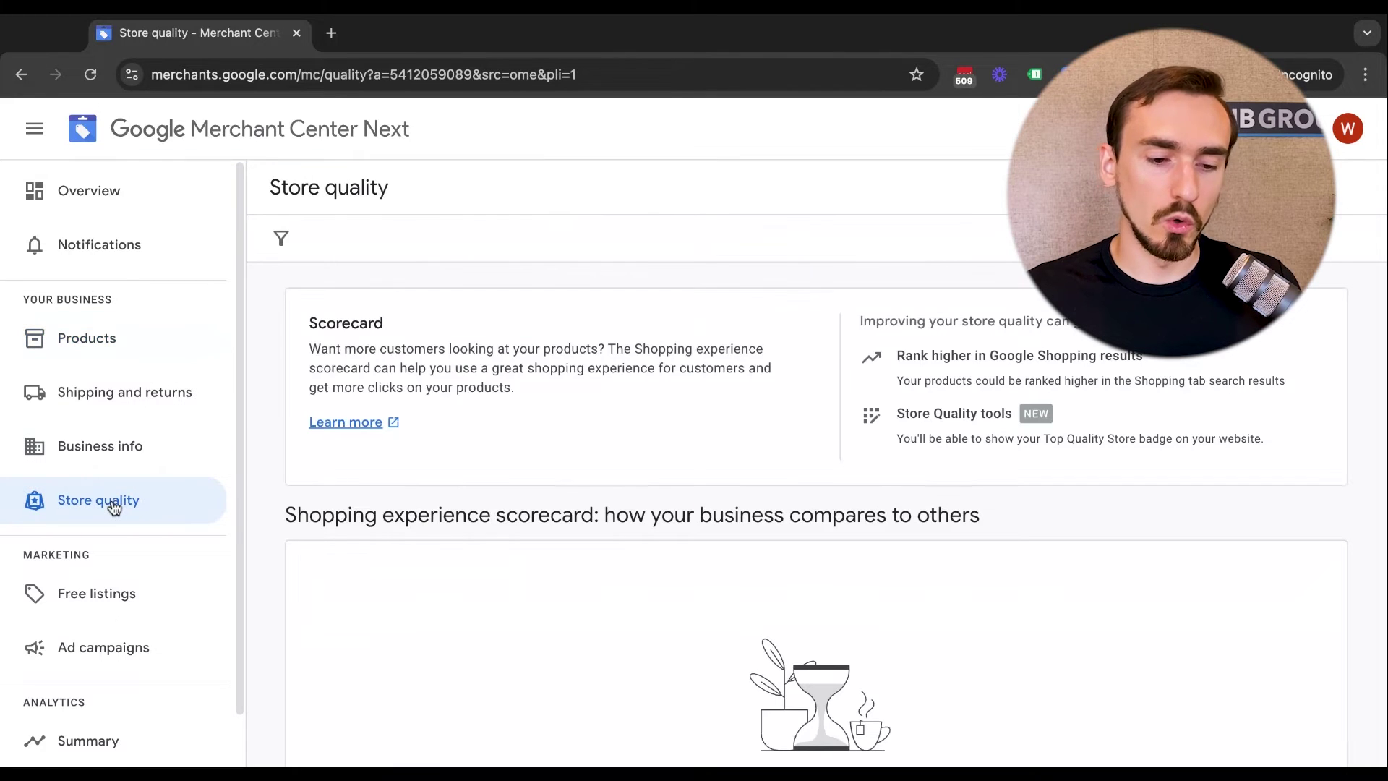
scroll(705, 435, down, 3)
scroll(705, 435, up, 3)
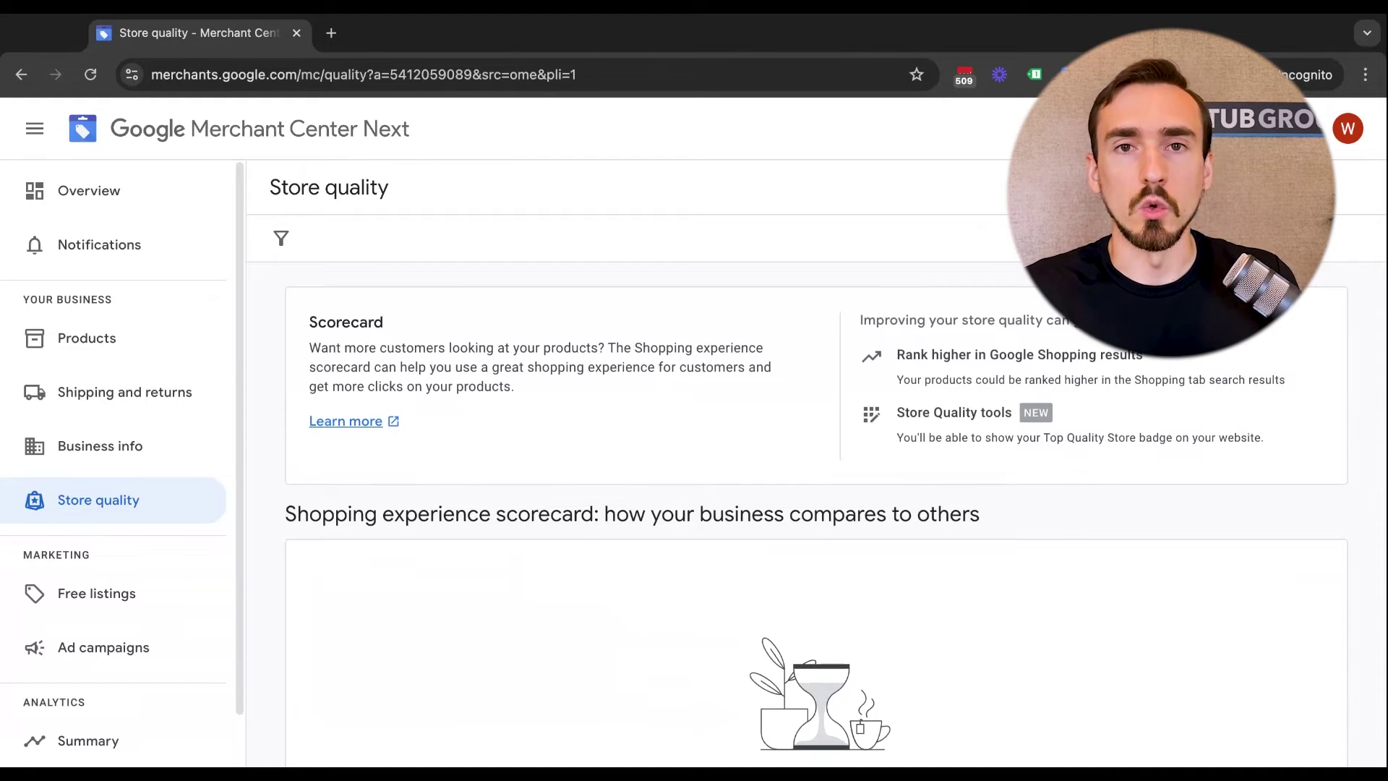
scroll(815, 506, down, 3)
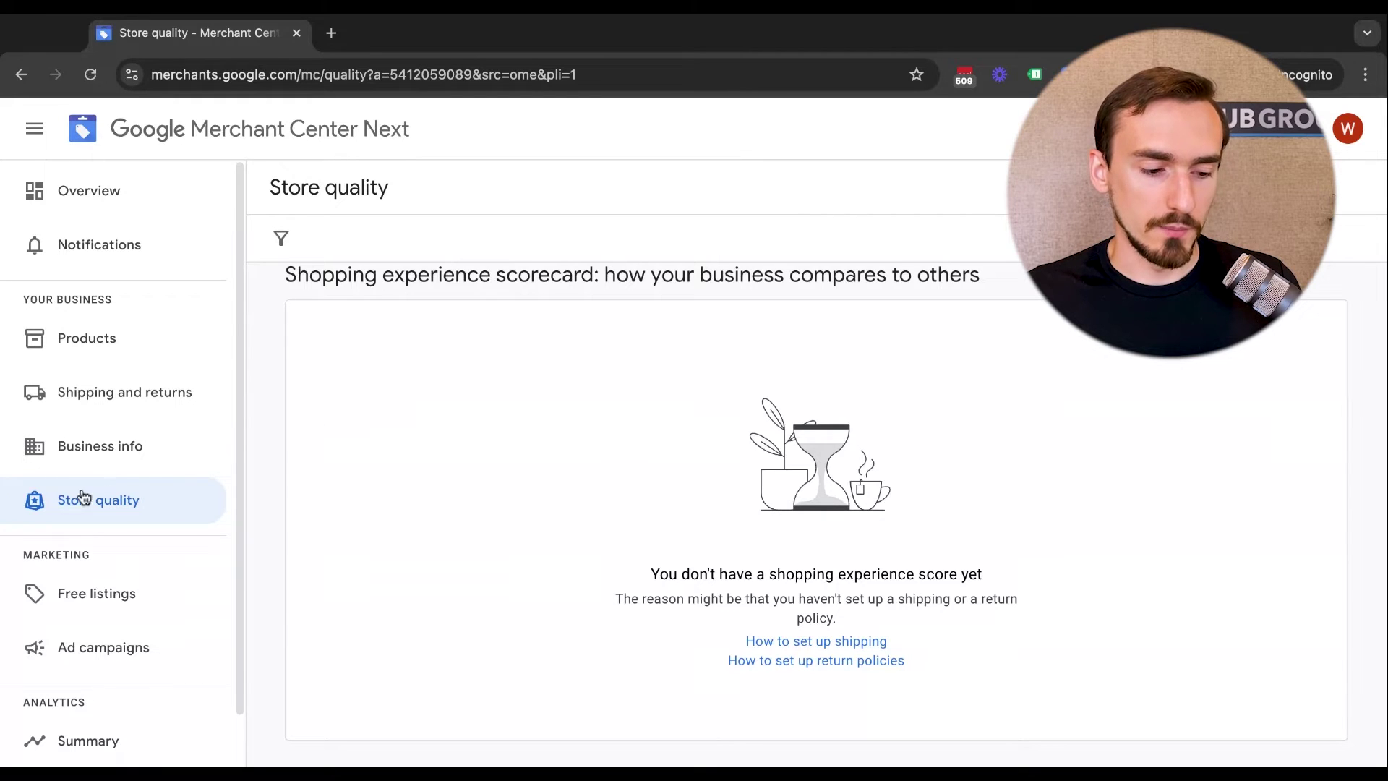
scroll(80, 496, down, 1)
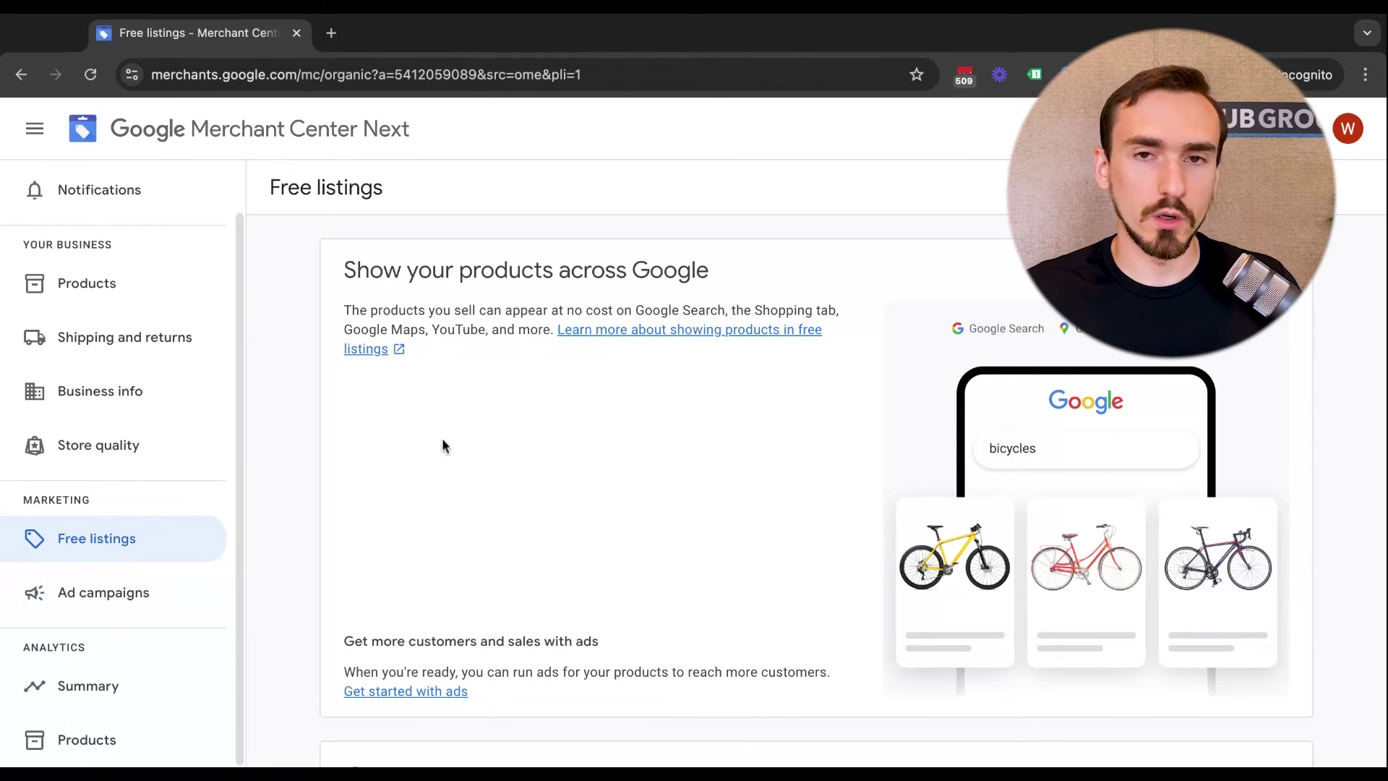
scroll(487, 442, down, 1)
scroll(479, 442, down, 1)
scroll(479, 442, up, 2)
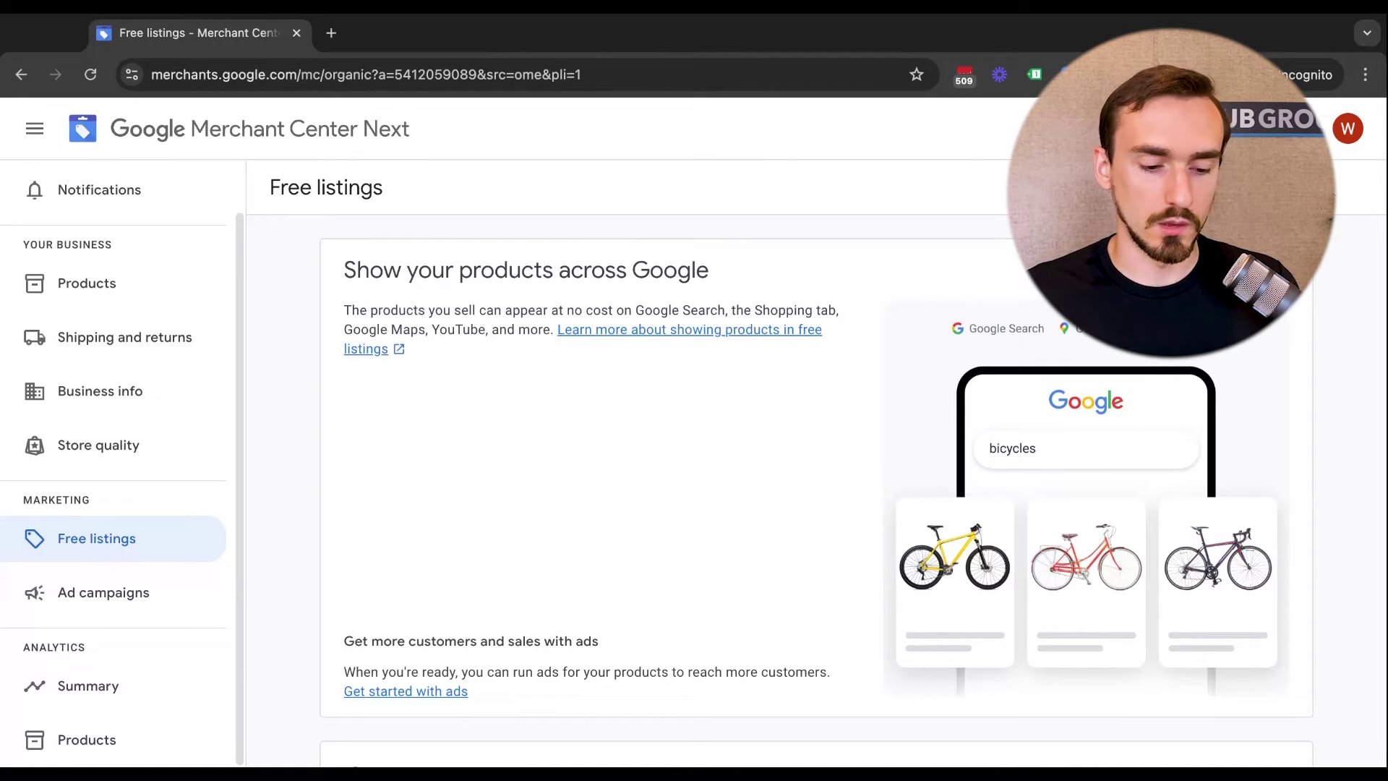
scroll(508, 534, down, 2)
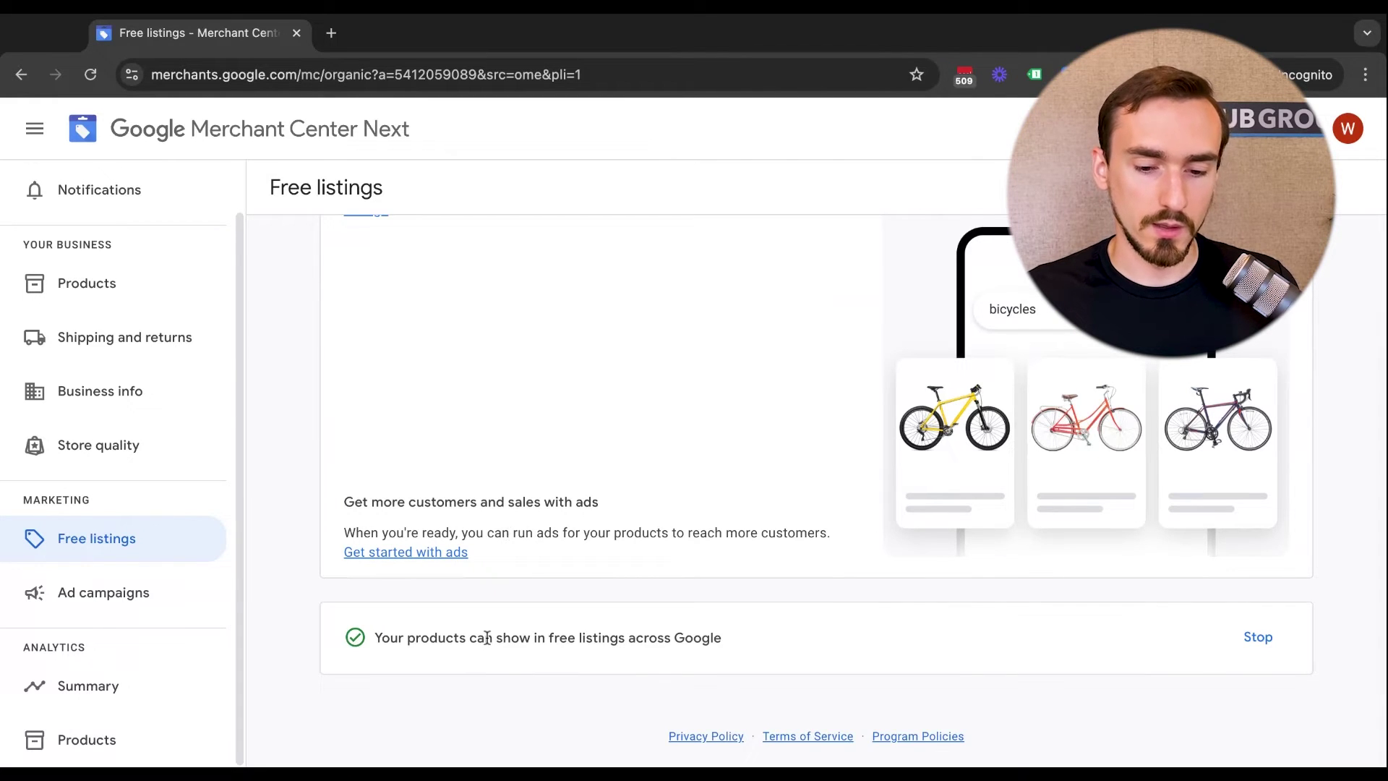
scroll(752, 476, up, 2)
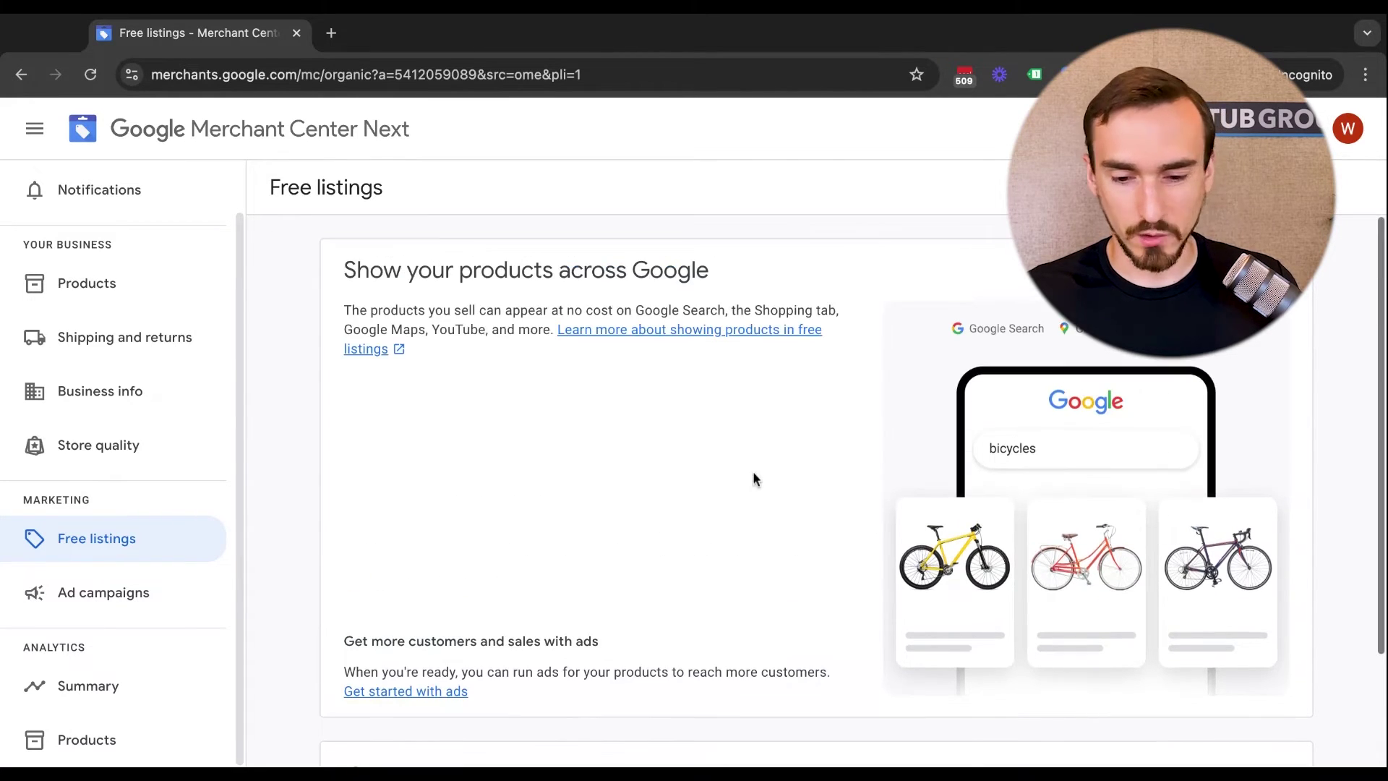
scroll(752, 477, down, 2)
scroll(440, 550, up, 2)
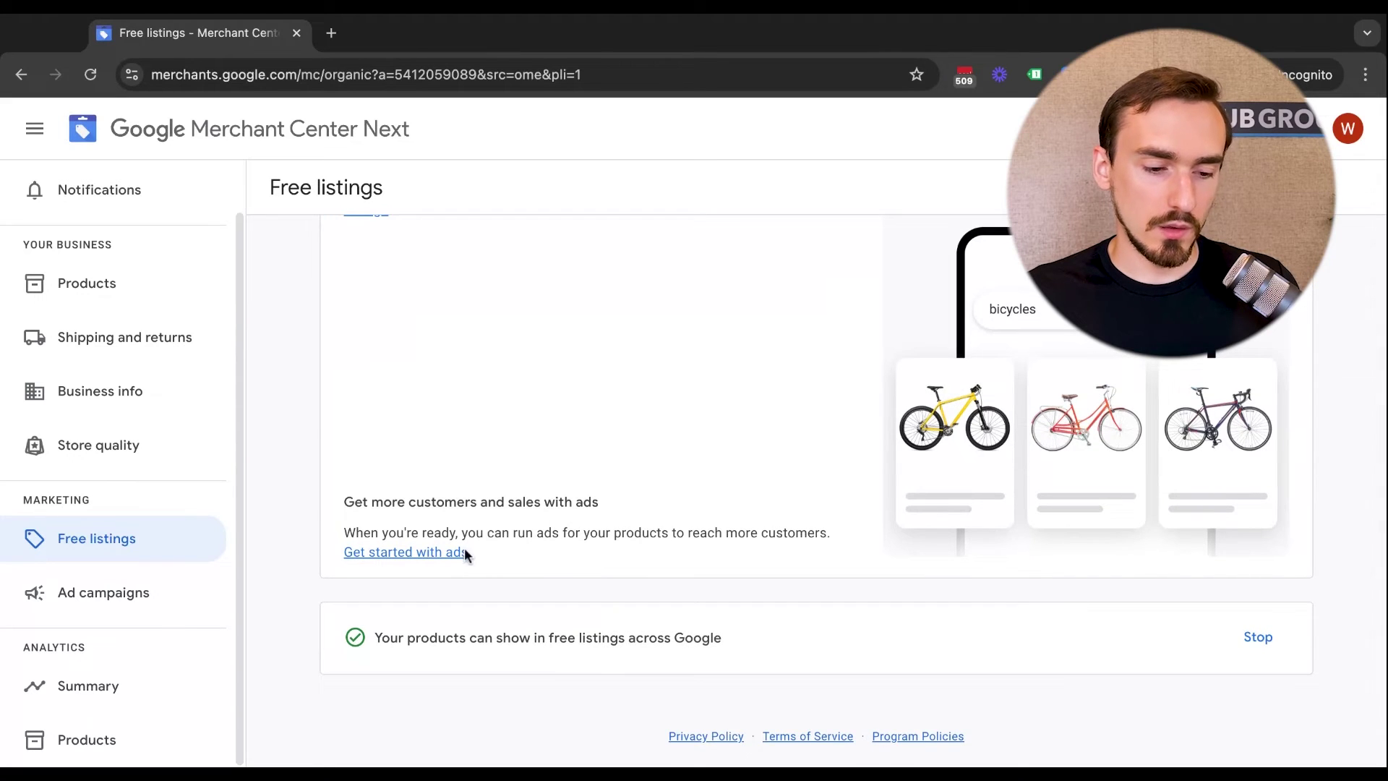
Open the Ad campaigns page under Marketing.
click(147, 597)
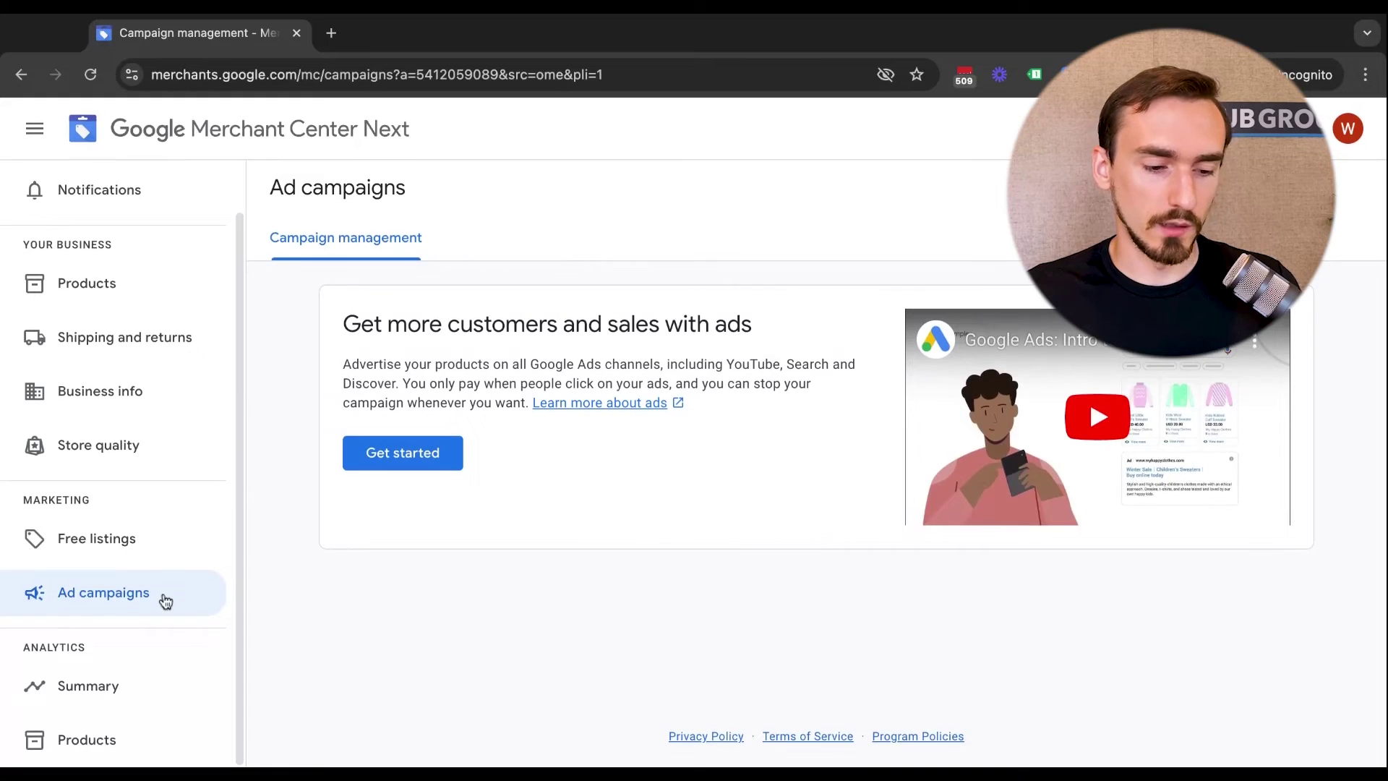
Open the analytics Summary and scroll through its report of 0 website clicks over 28 days.
click(68, 689)
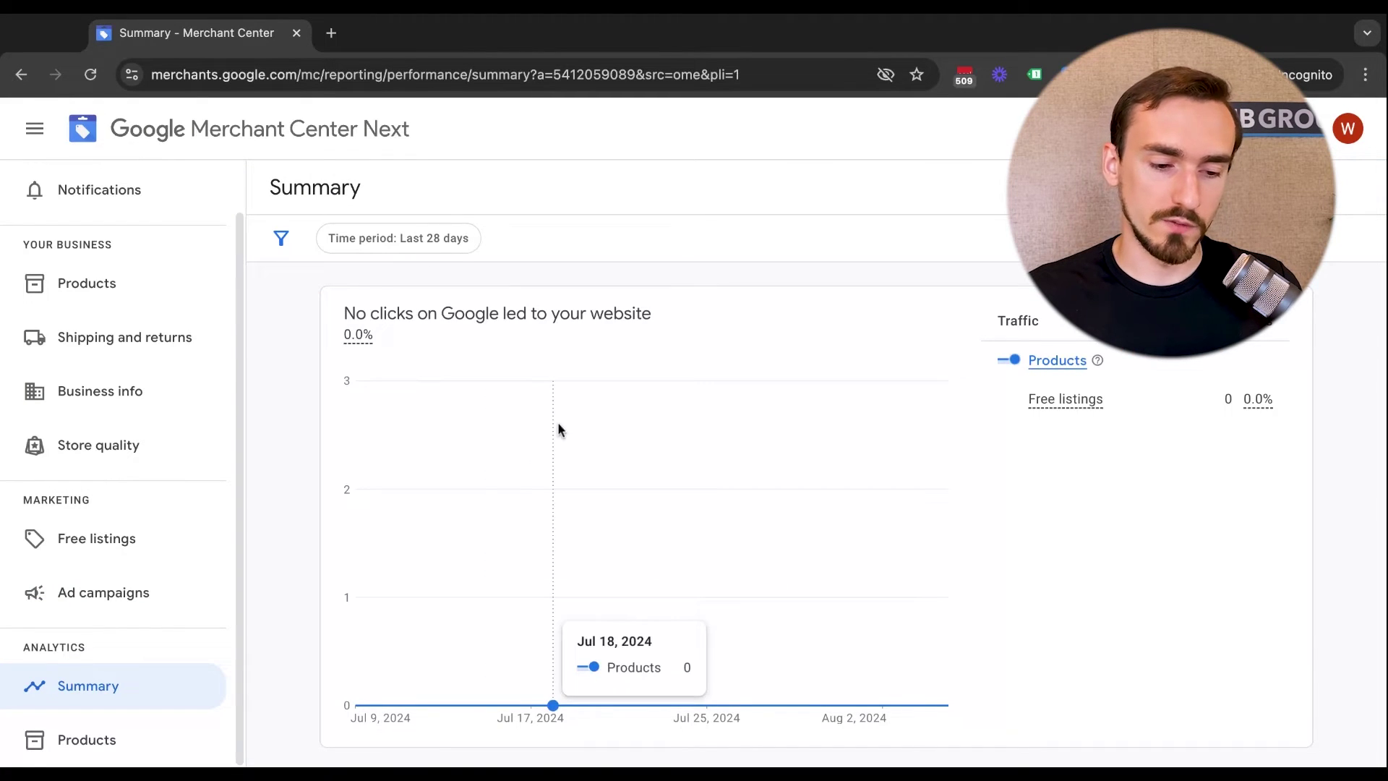
scroll(557, 422, down, 10)
scroll(559, 419, up, 6)
scroll(559, 419, up, 4)
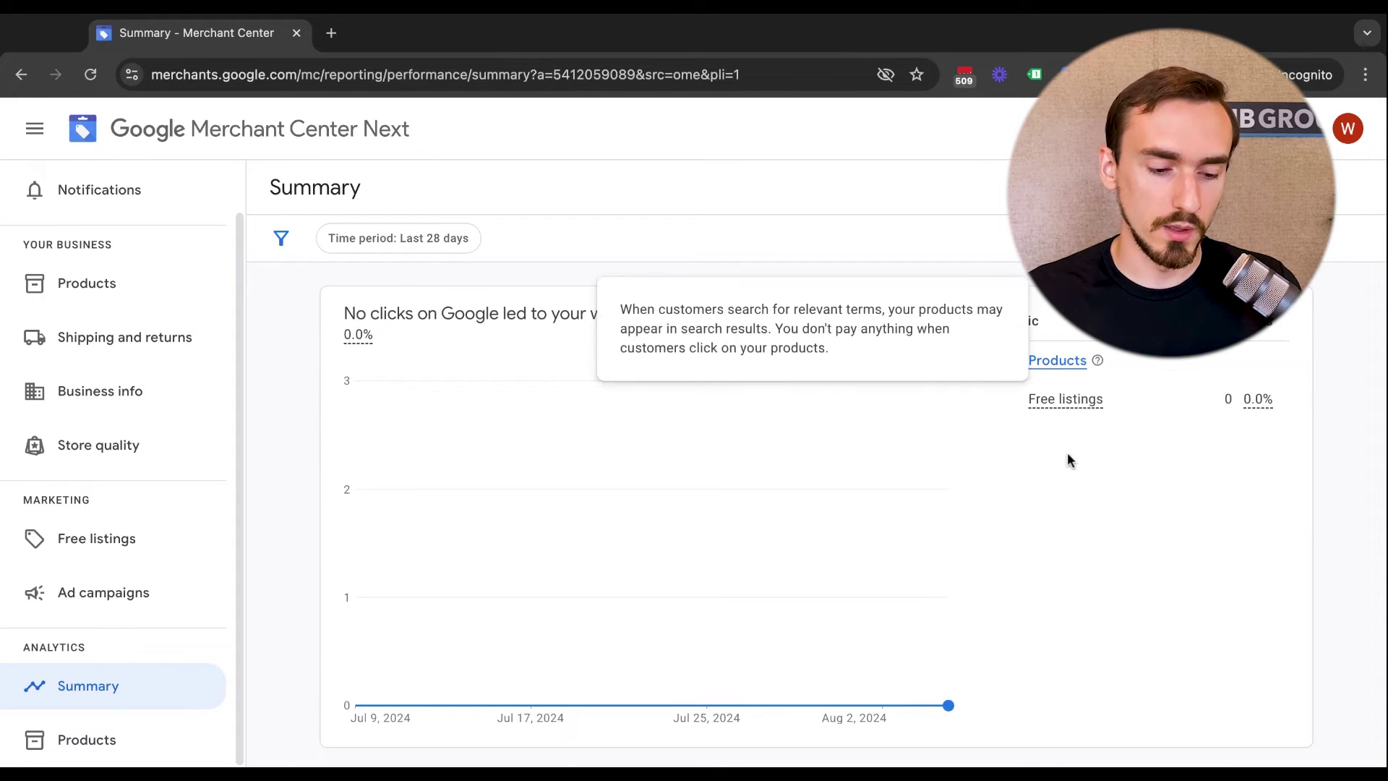
scroll(1021, 470, down, 4)
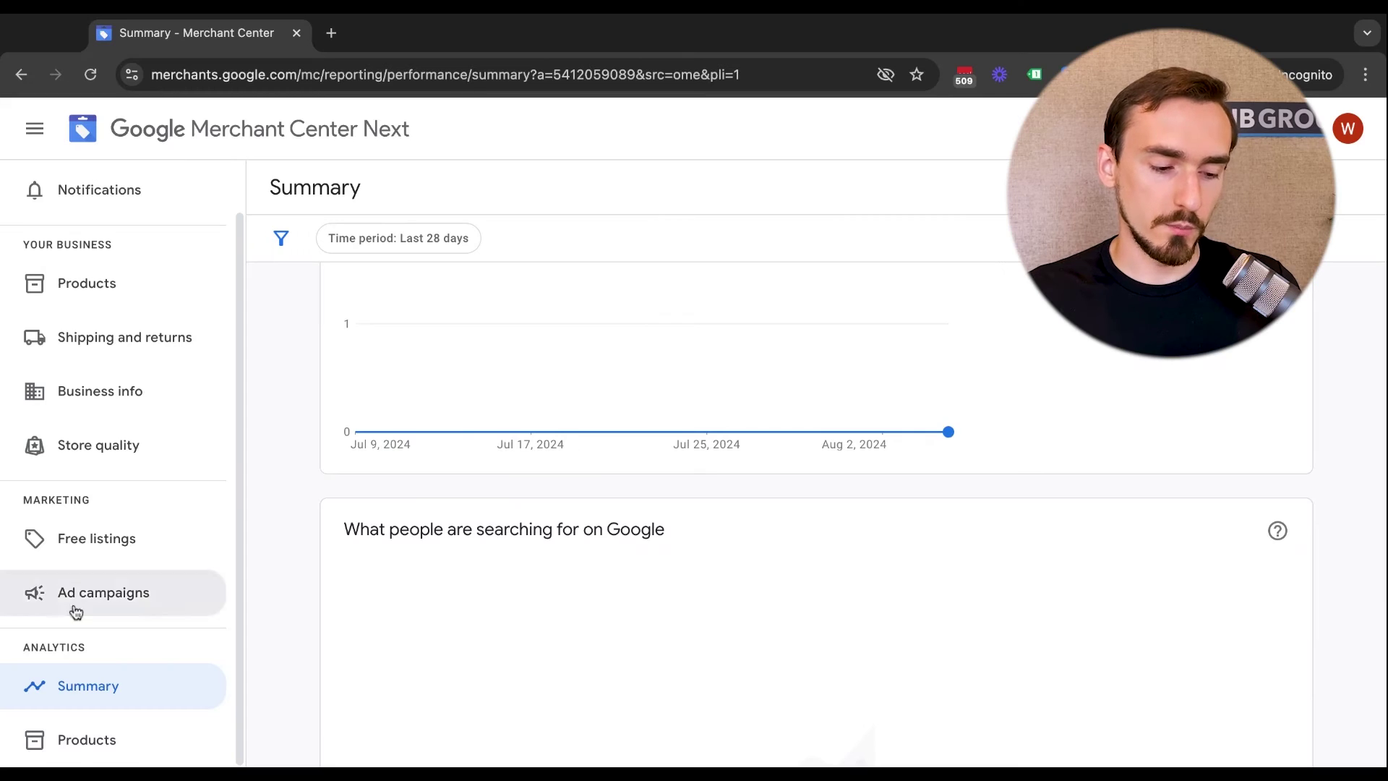
Open the analytics Products report and scroll its Traffic data: 0 clicks, 0 impressions, 0.0% CTR.
click(87, 740)
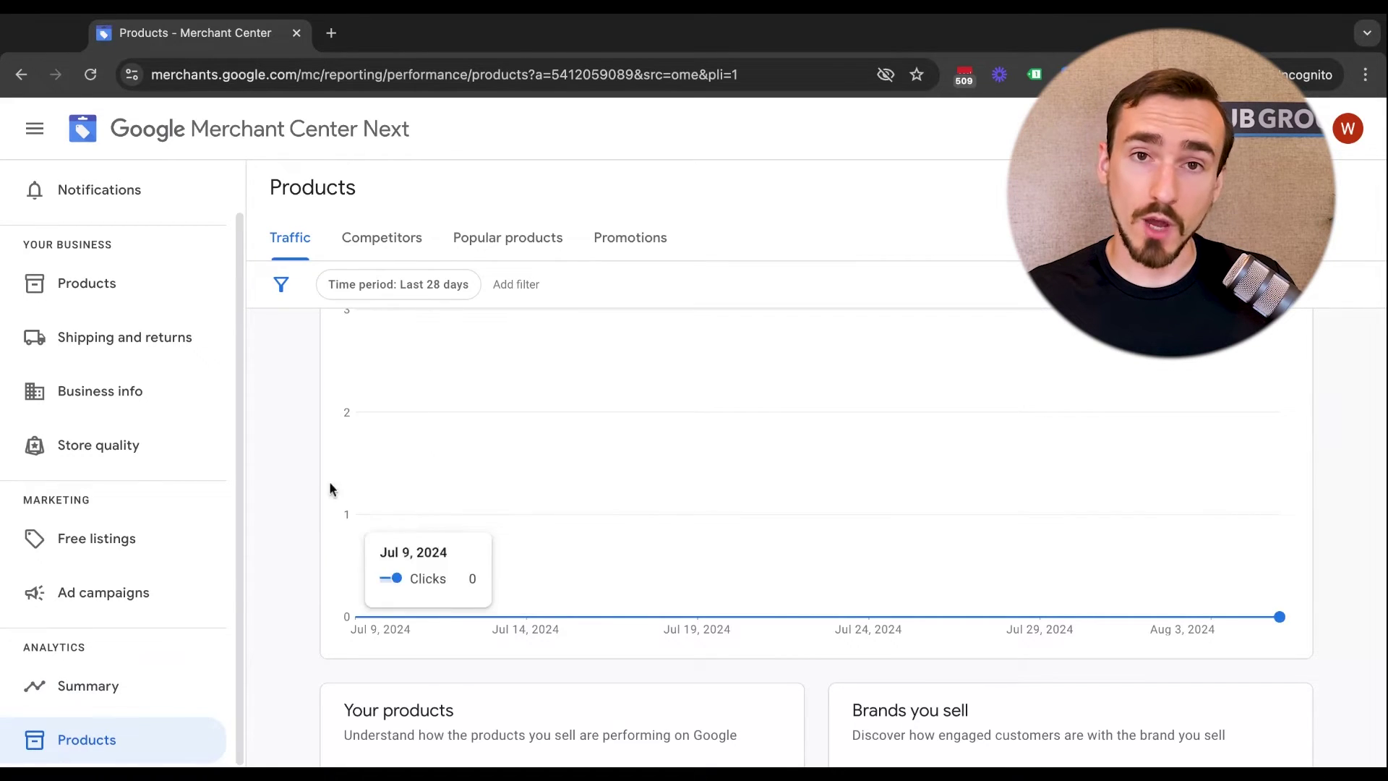
scroll(311, 471, down, 5)
scroll(310, 471, up, 10)
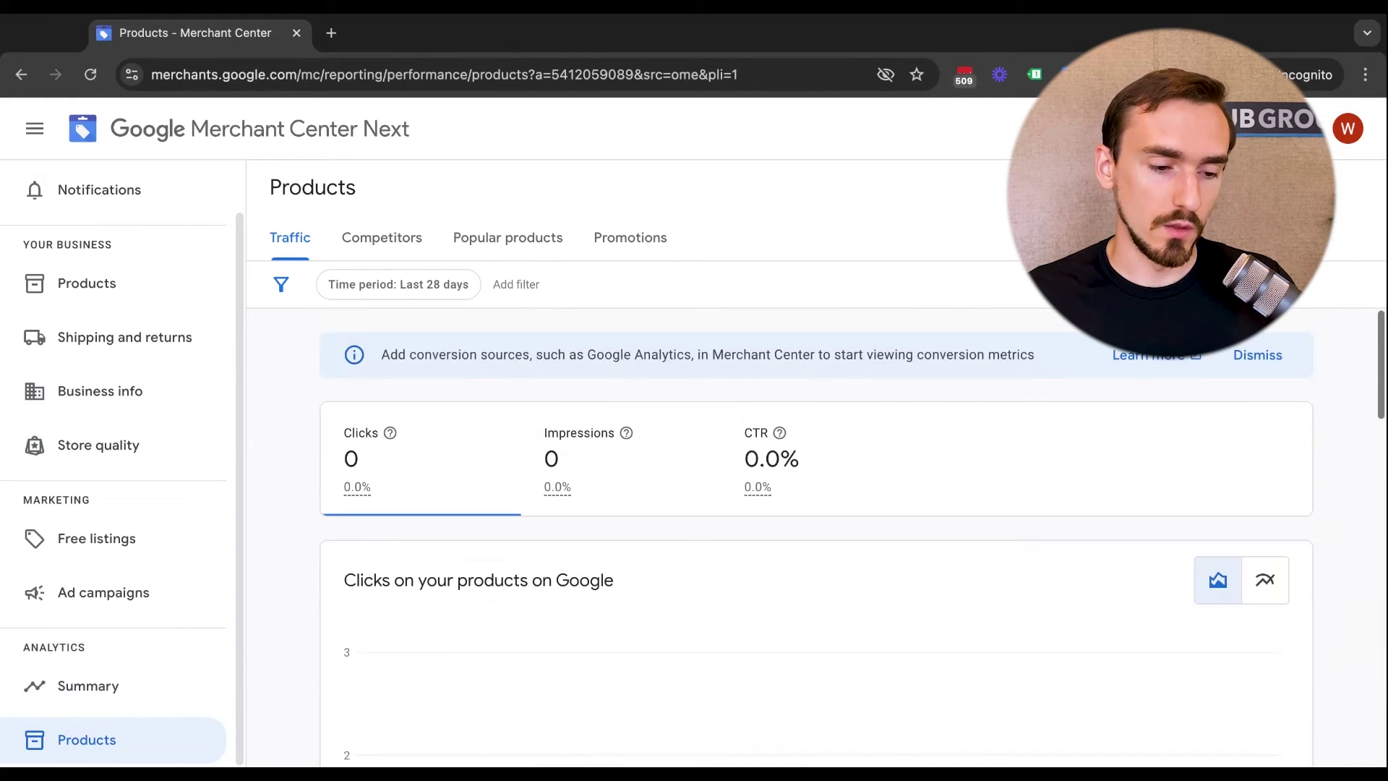
scroll(325, 486, down, 9)
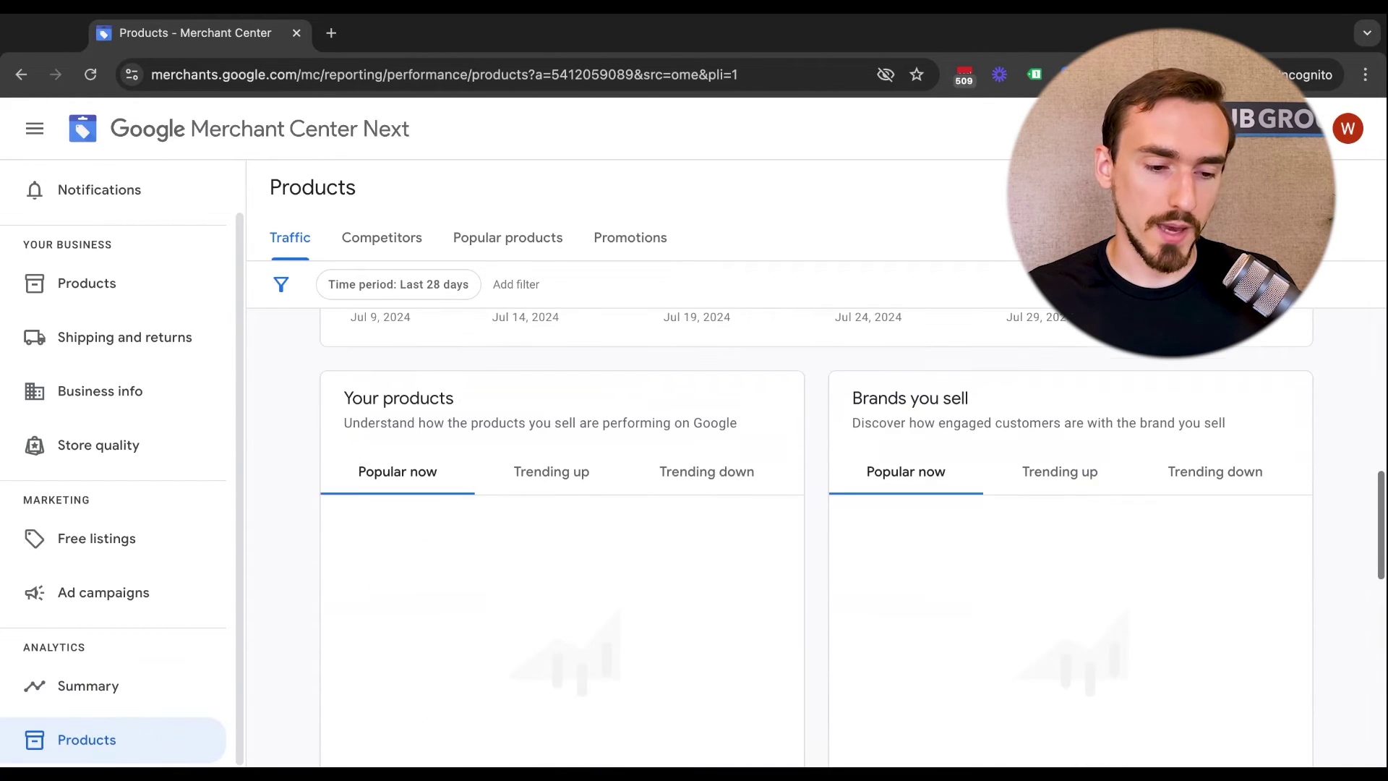
Look through the Competitors, Popular products and Promotions reports, then return to All products.
click(392, 249)
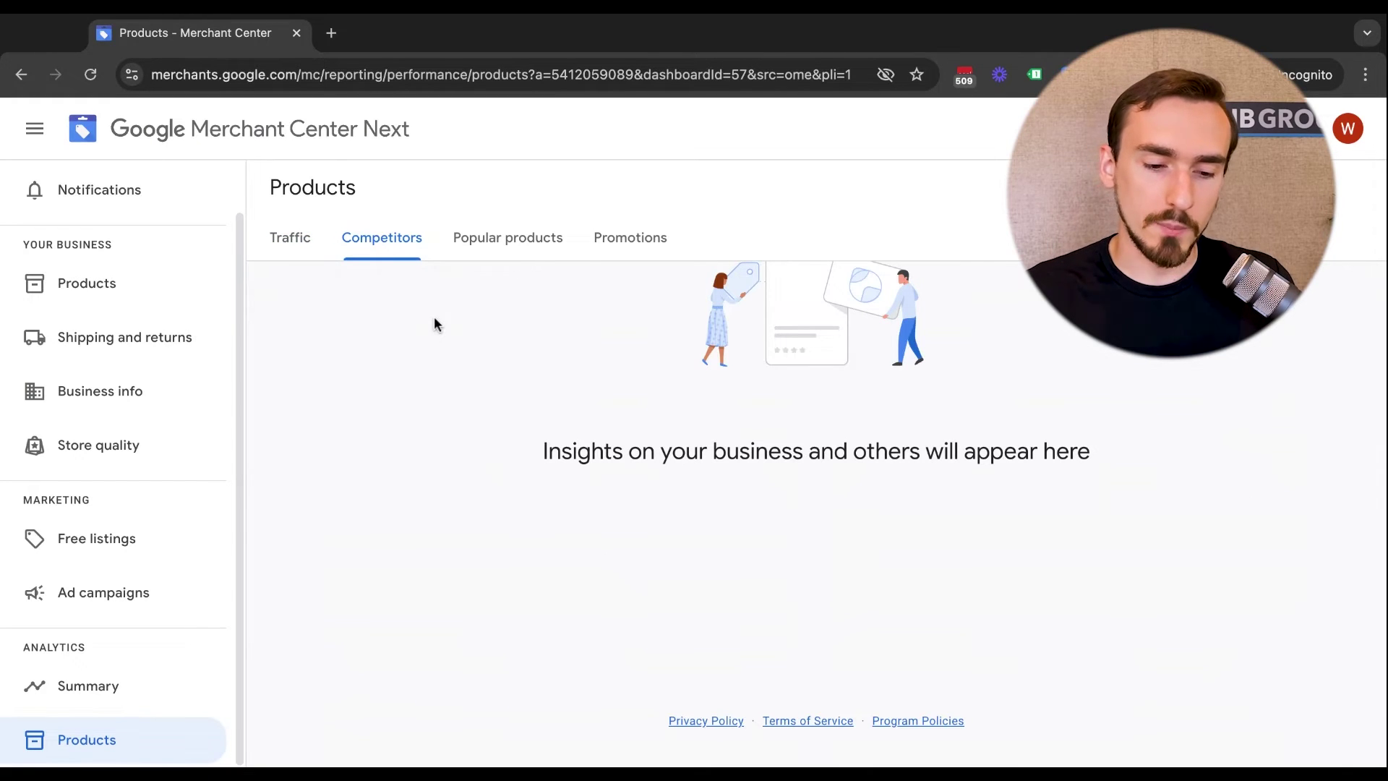
click(506, 246)
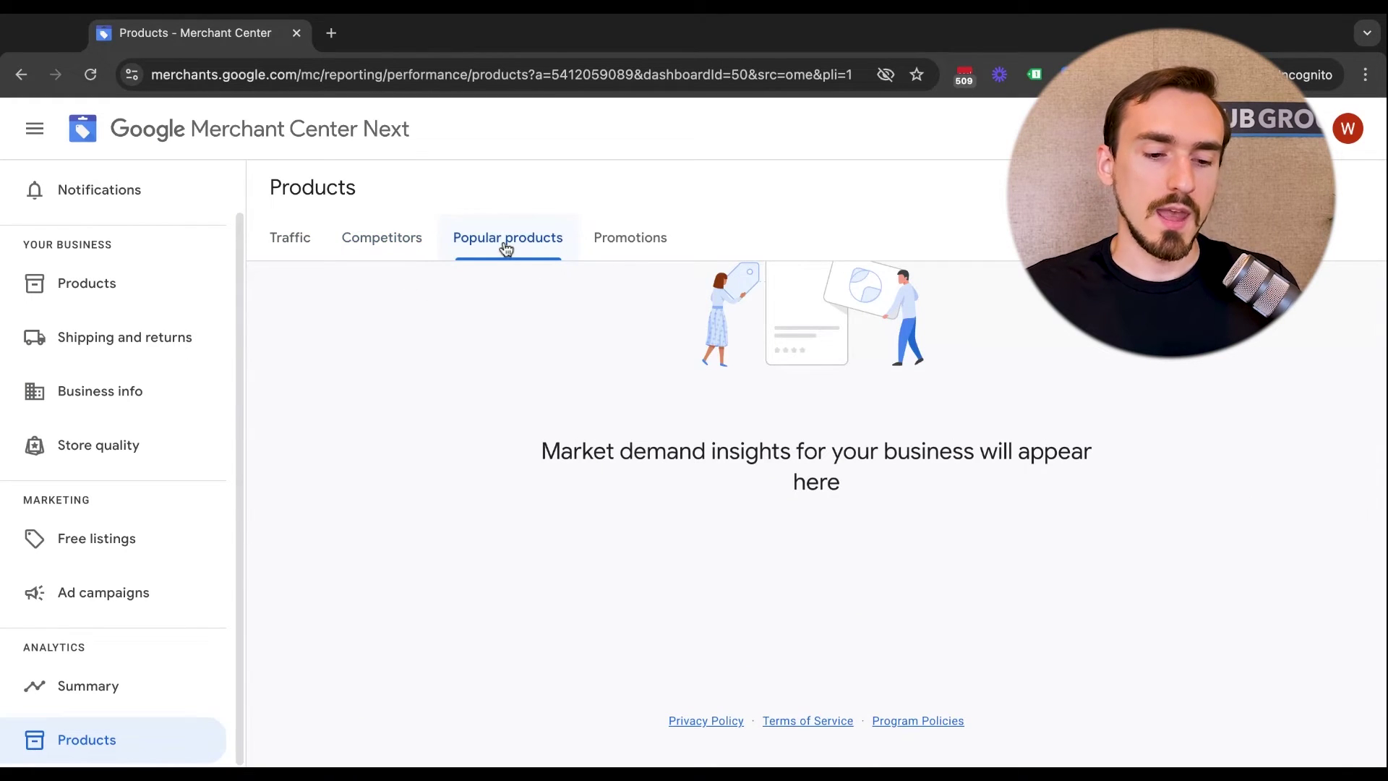
click(612, 245)
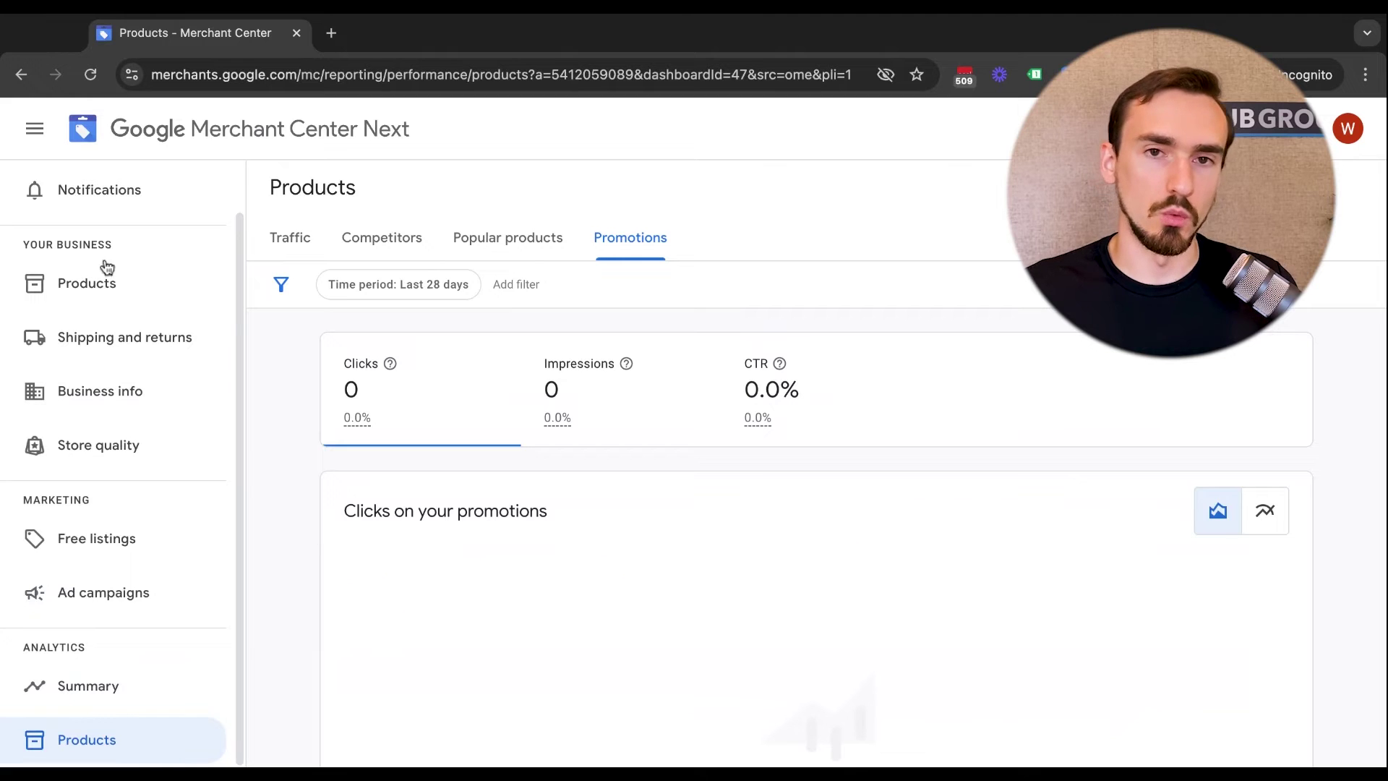
click(83, 284)
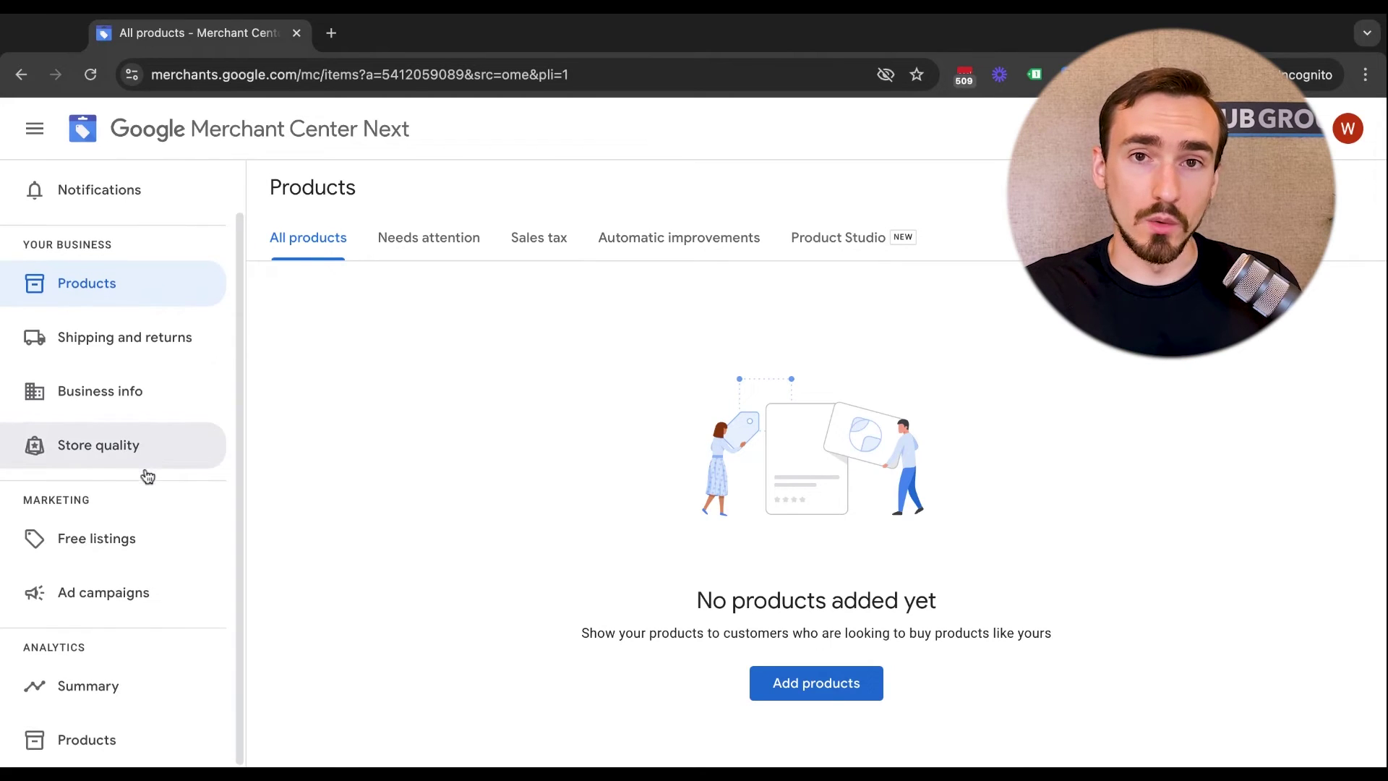
scroll(147, 475, up, 1)
click(145, 450)
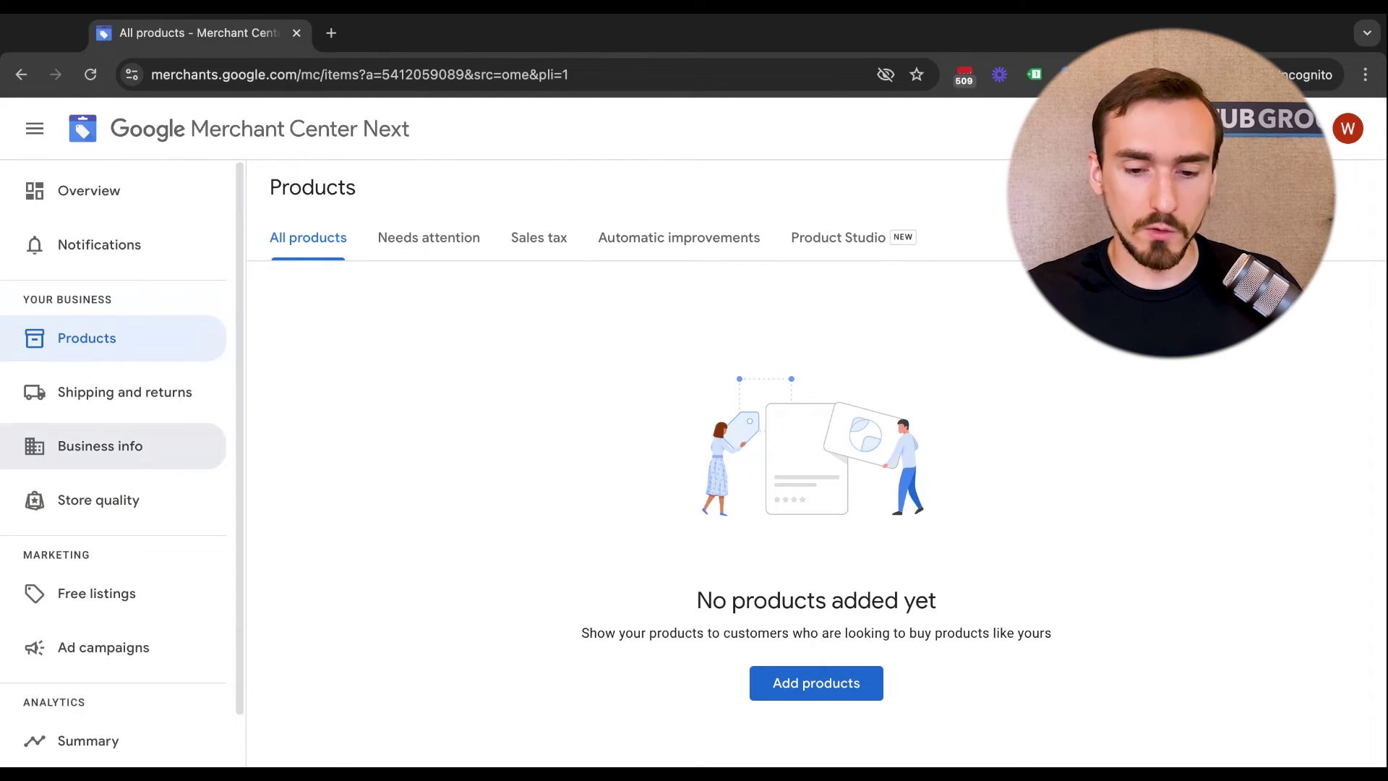
scroll(164, 616, down, 1)
scroll(164, 619, up, 1)
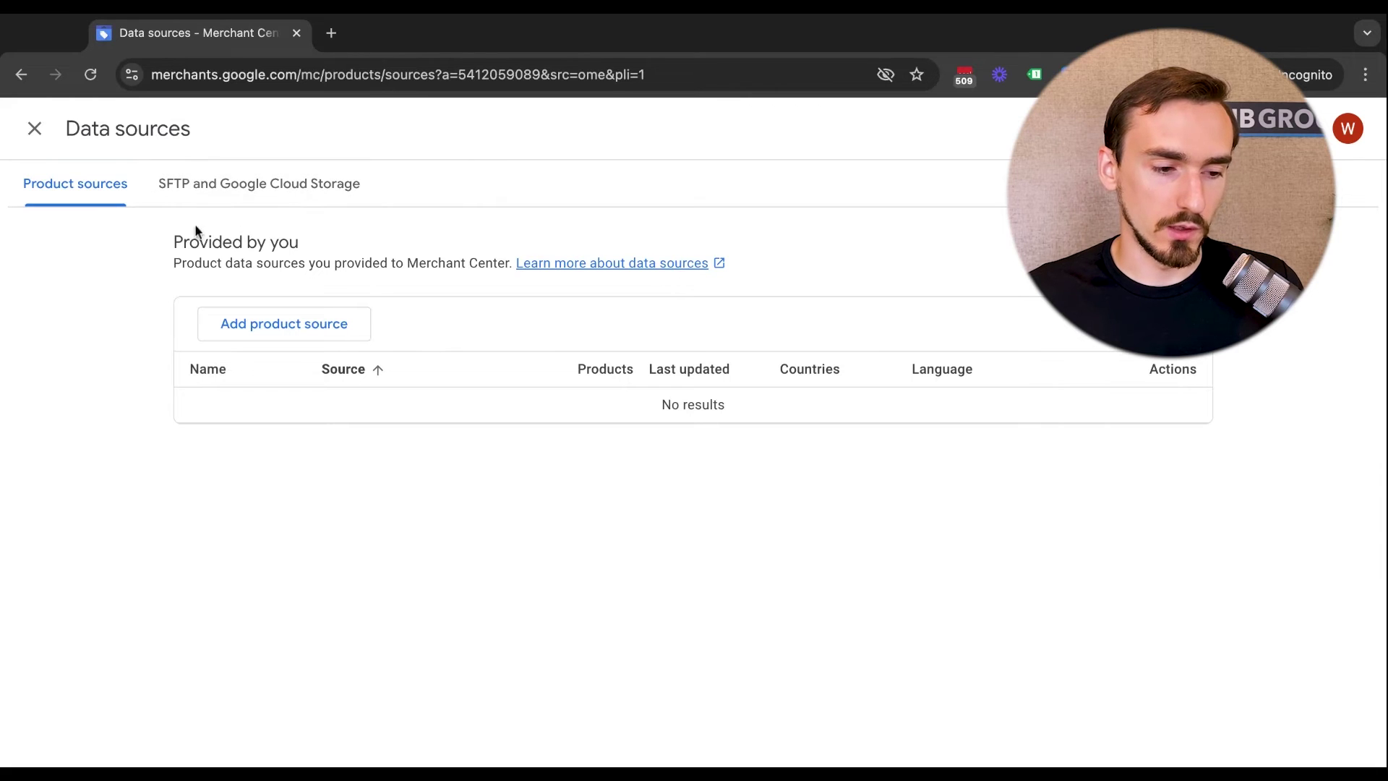
click(308, 329)
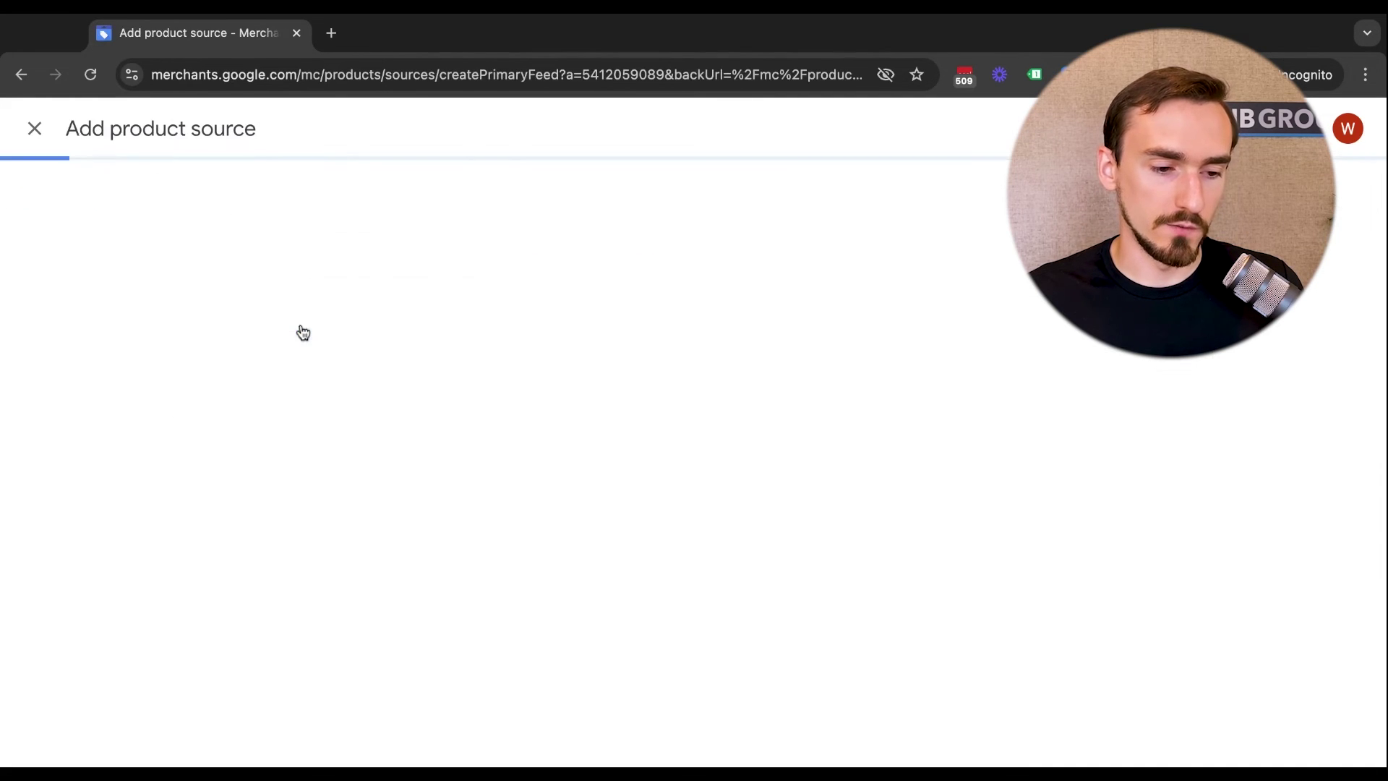
click(34, 128)
click(234, 188)
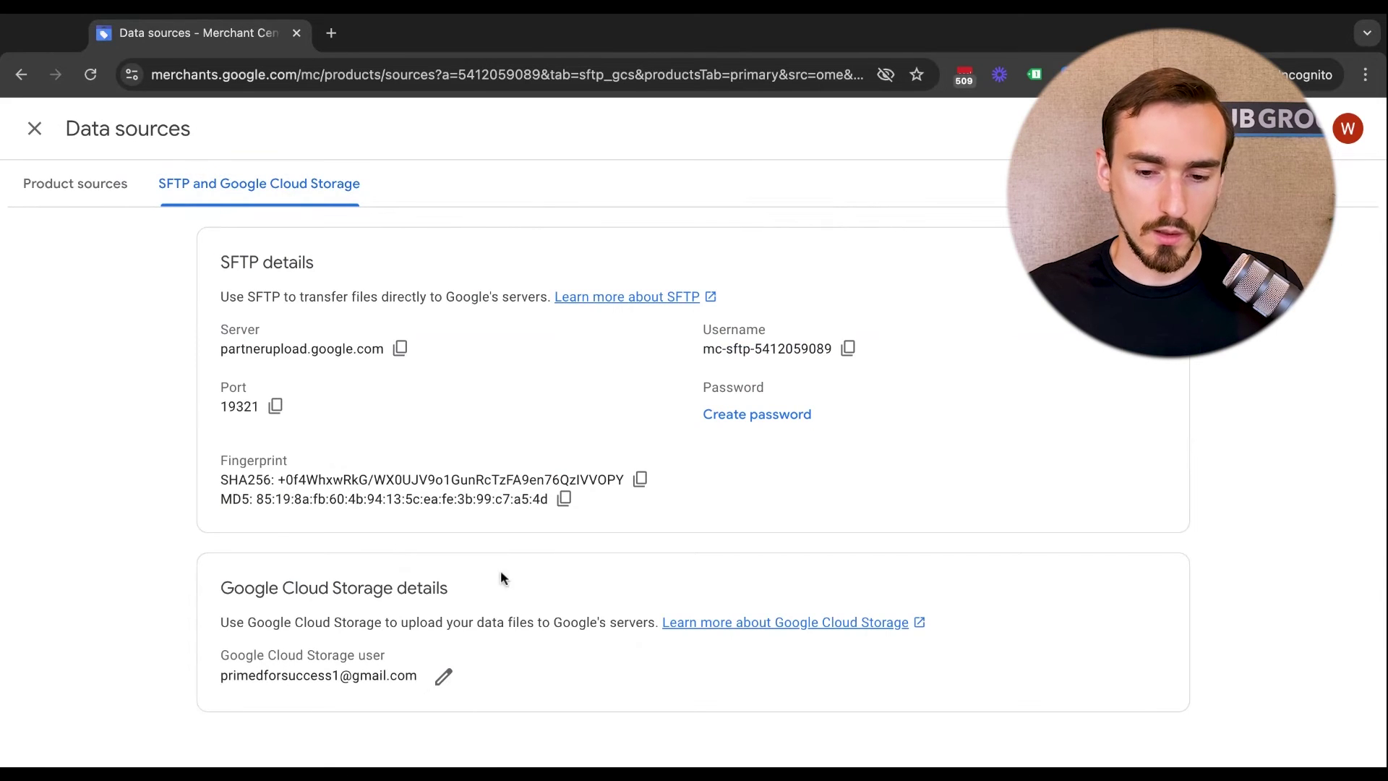
click(34, 127)
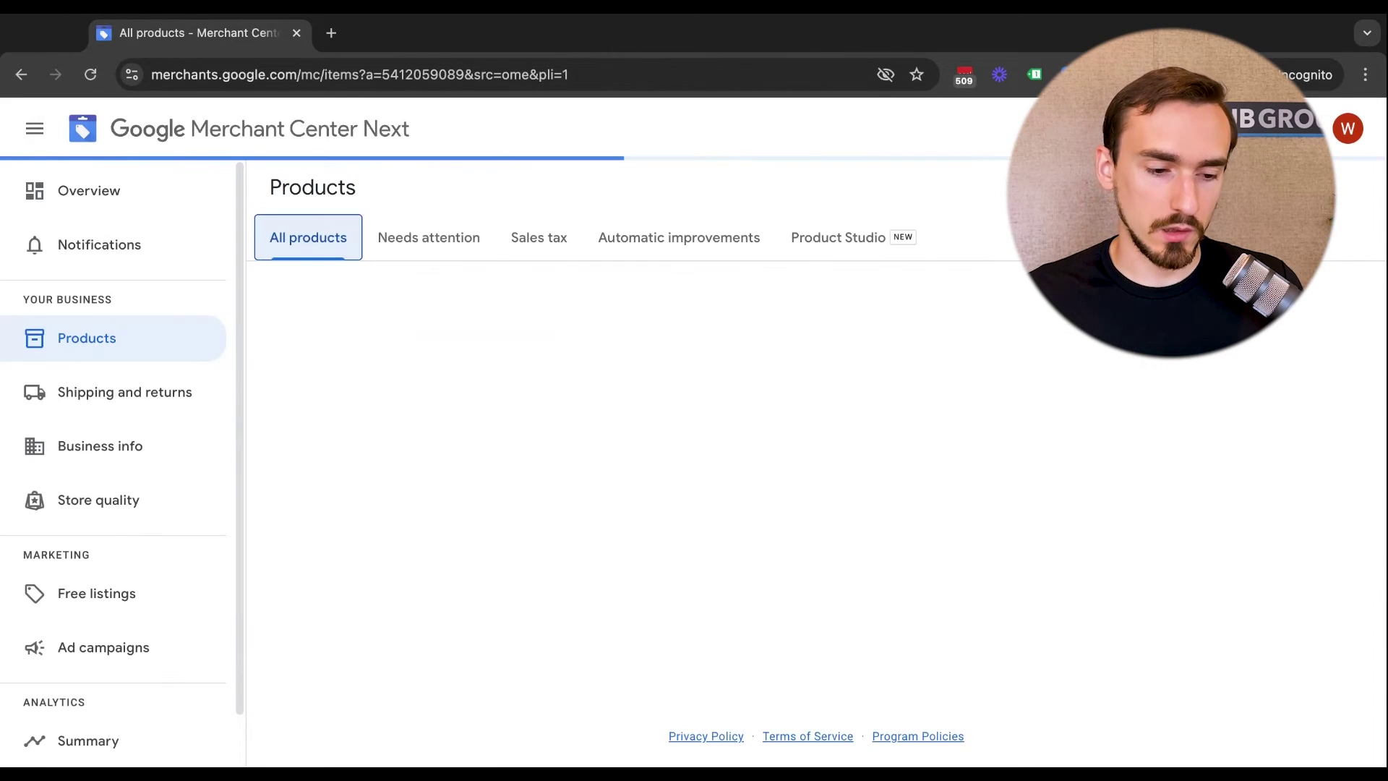
click(1171, 321)
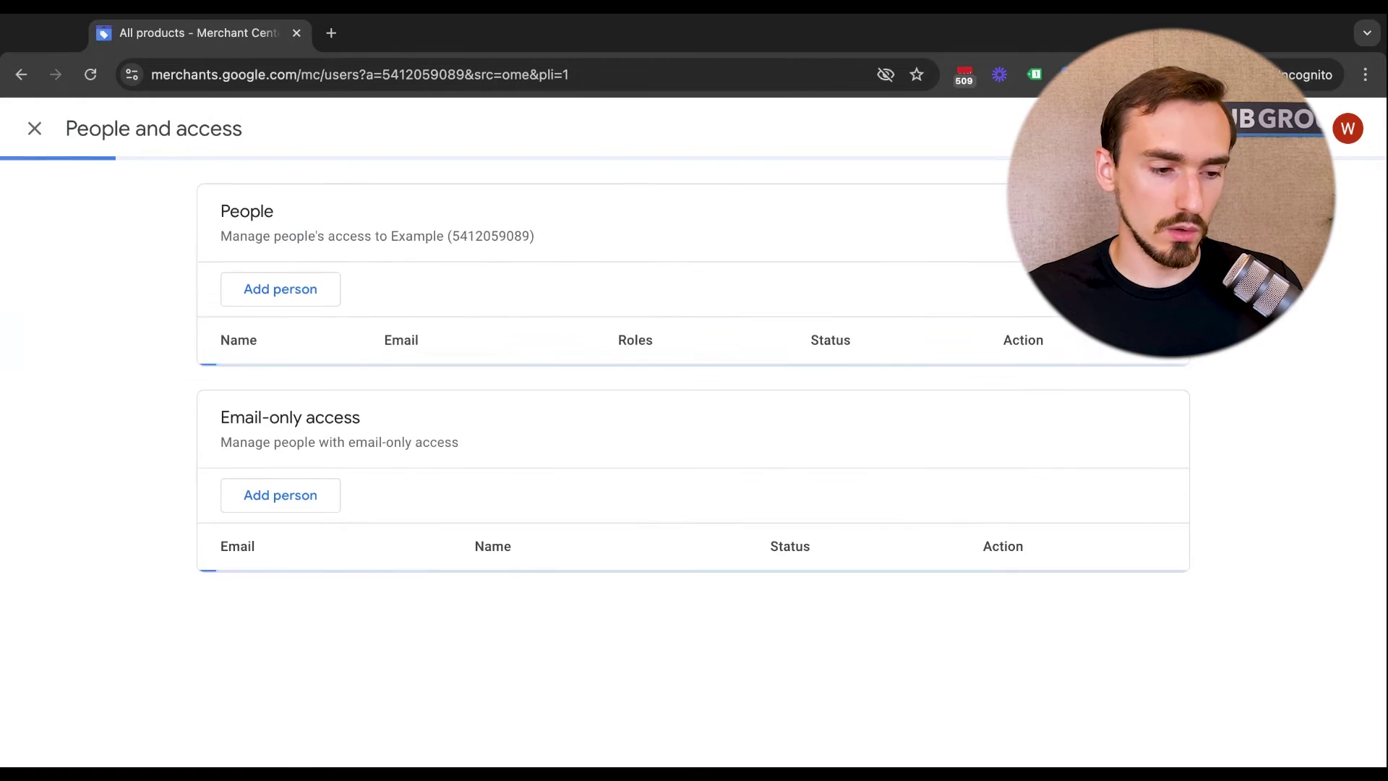
scroll(125, 494, down, 2)
scroll(124, 502, up, 2)
click(34, 128)
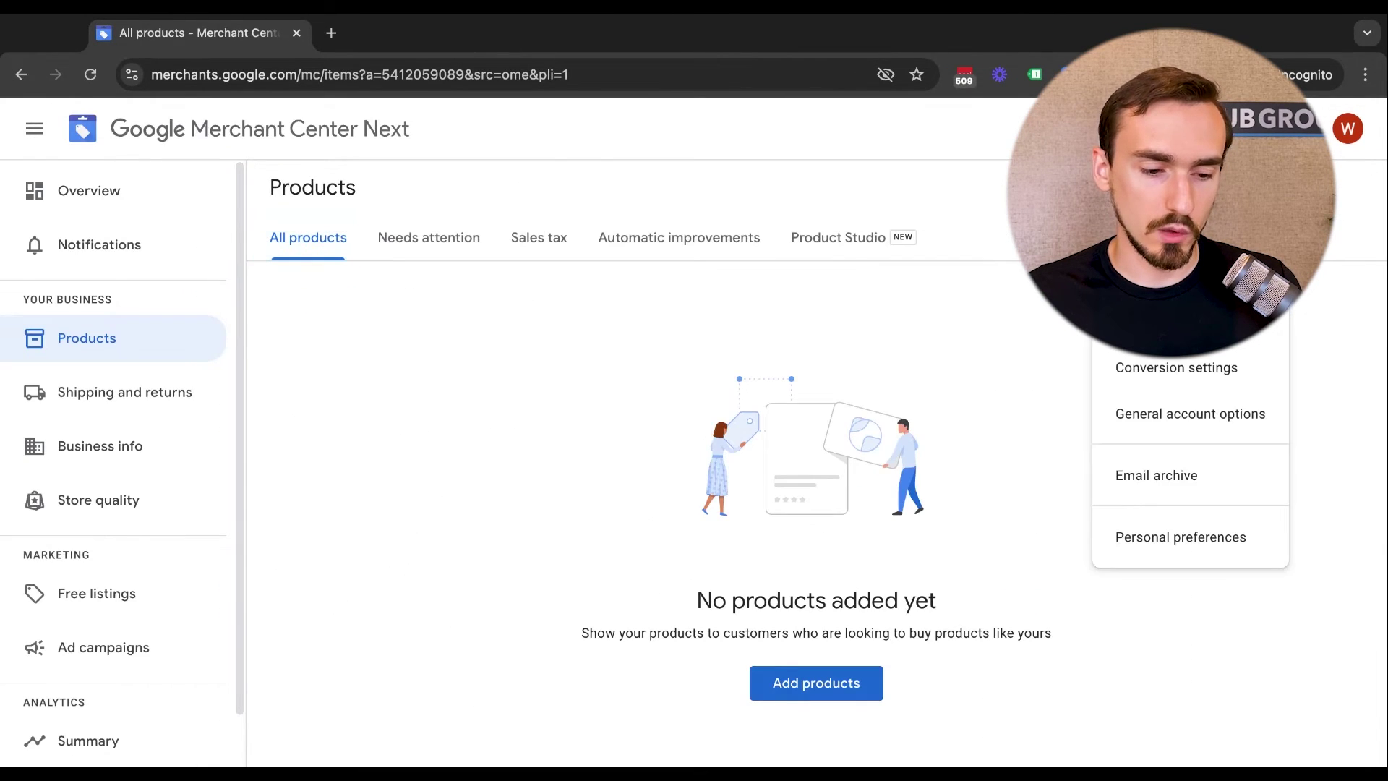
click(1171, 275)
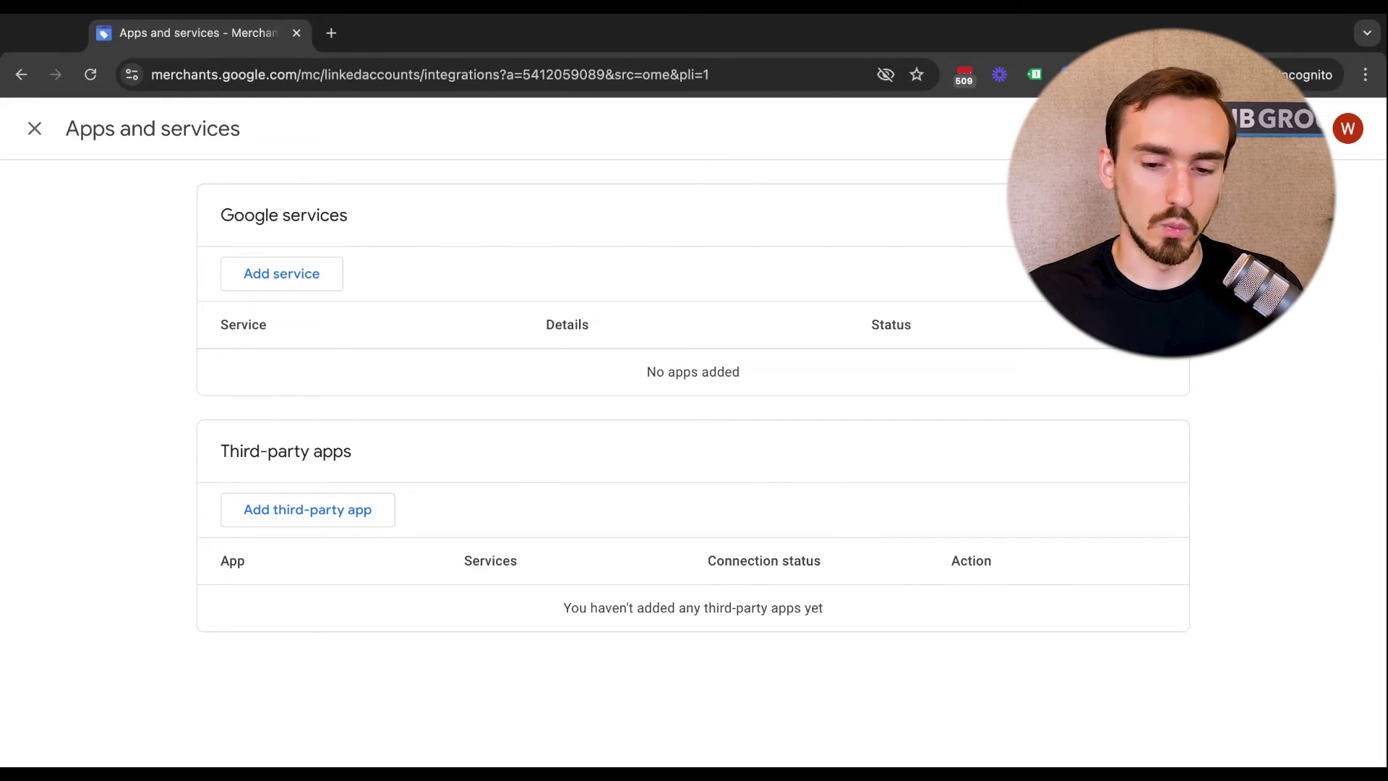
click(34, 129)
Open Conversion settings from the gear menu and highlight the numeric annotation explanation.
click(1190, 129)
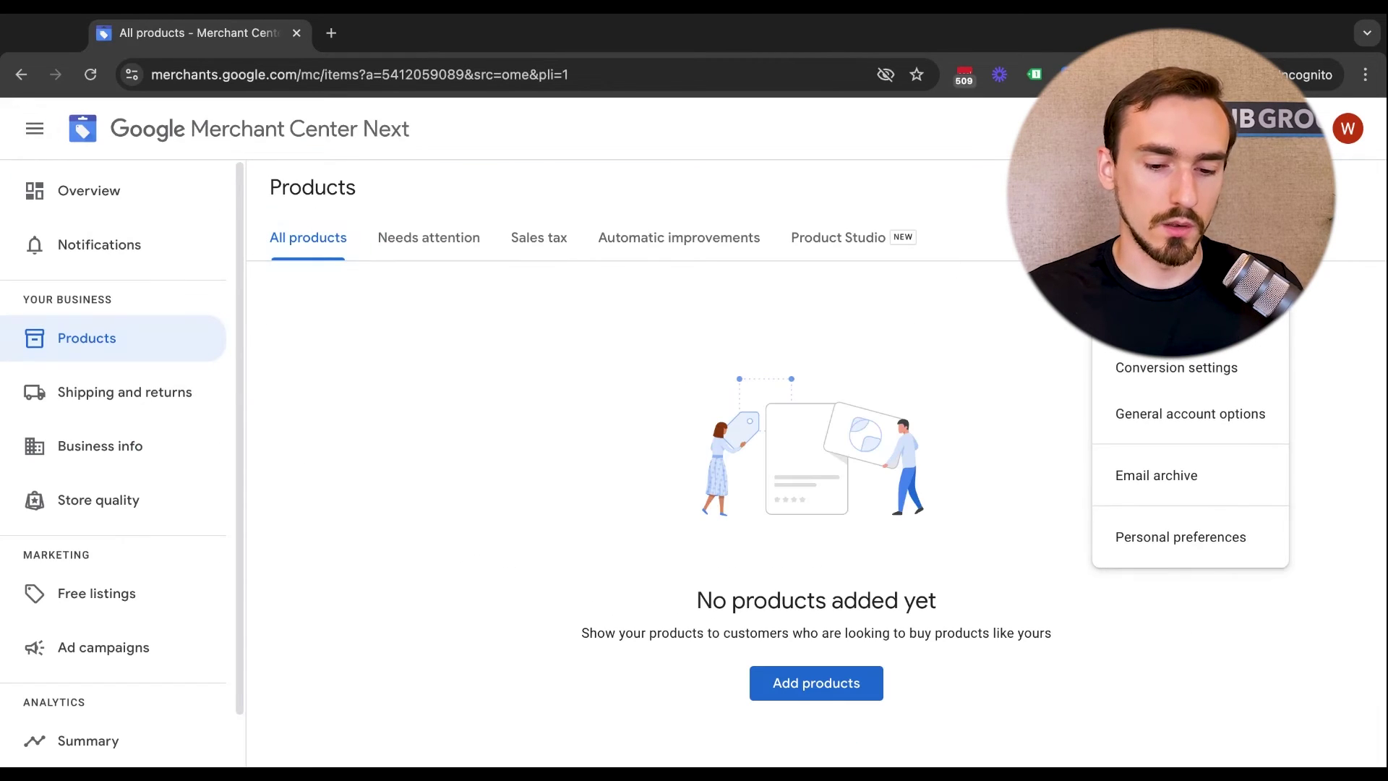
click(1156, 366)
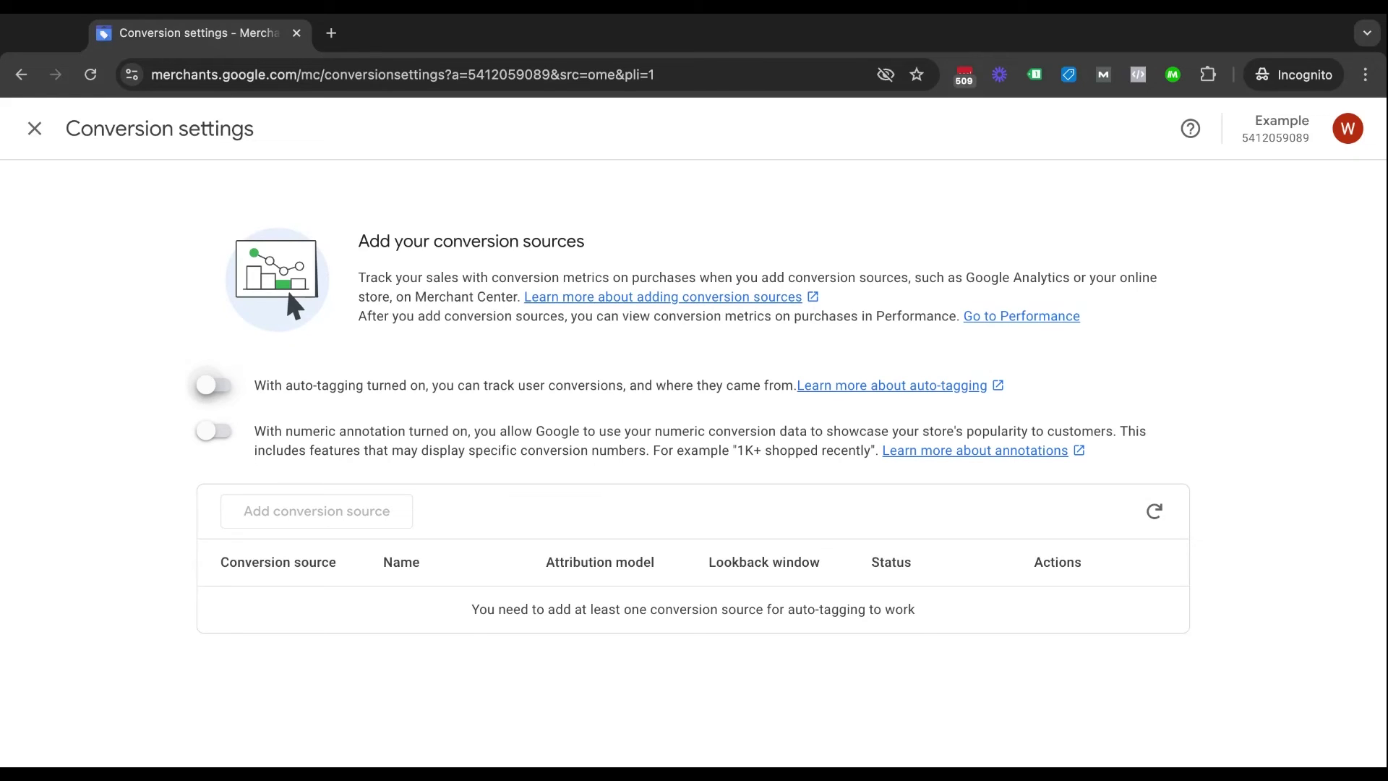
click(254, 428)
key(alt+shift+Right)
key(alt+shift+Right)
key(alt+shift+Right)
key(alt+shift+Right)
key(alt+shift+Right)
key(alt+shift+Right)
key(alt+shift+Right)
key(alt+shift+Right)
key(alt+shift+Right)
key(alt+shift+Right)
key(alt+shift+Right)
key(alt+shift+Right)
key(alt+shift+Right)
key(alt+shift+Right)
key(alt+shift+Right)
key(alt+shift+Right)
key(alt+shift+Right)
key(alt+shift+Right)
key(alt+shift+Right)
key(alt+shift+Right)
key(alt+shift+Right)
key(alt+shift+Right)
key(alt+shift+Right)
key(alt+shift+Right)
key(alt+shift+Right)
key(alt+shift+Right)
key(alt+shift+Right)
key(alt+shift+Right)
key(alt+shift+Right)
key(alt+shift+Right)
key(alt+shift+Right)
key(alt+shift+Right)
key(alt+shift+Right)
key(alt+shift+Right)
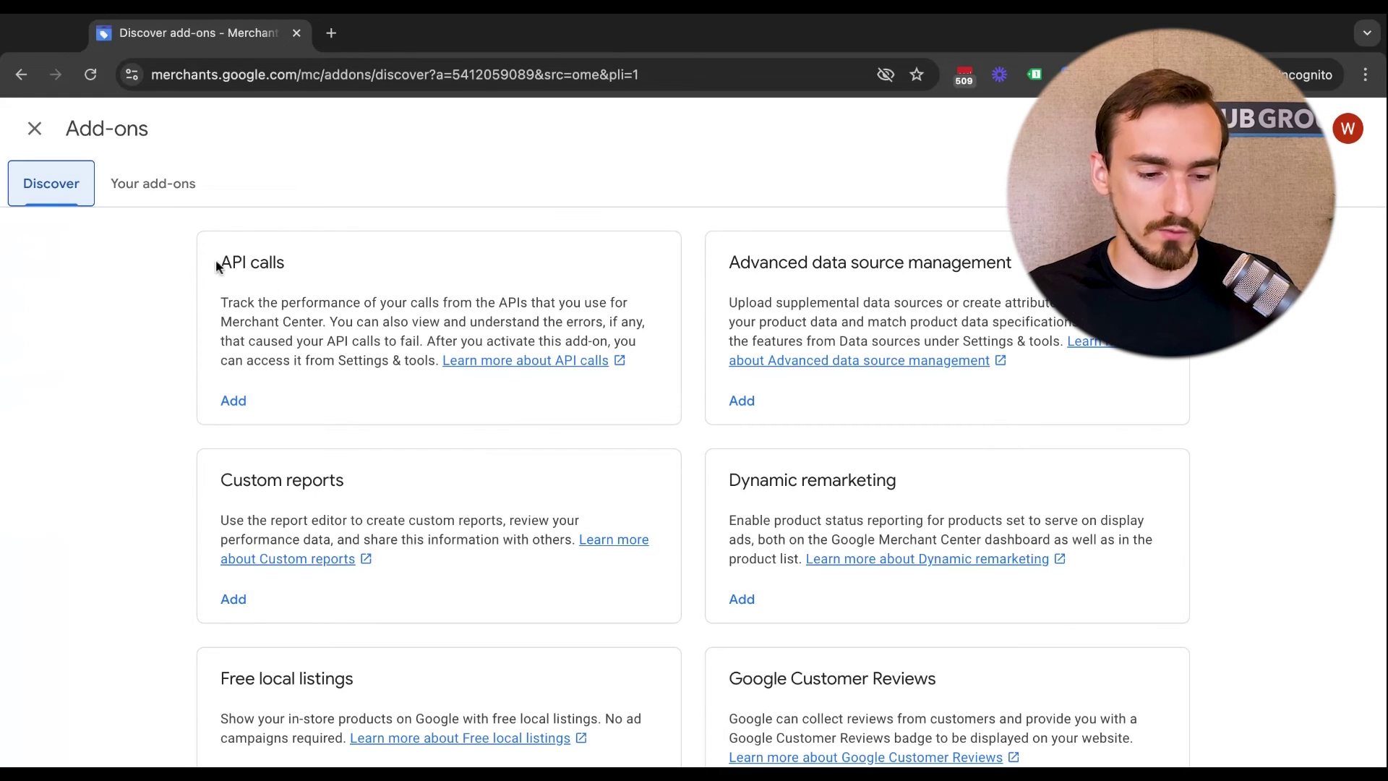
Browse the API calls, Free local listings and Google Customer Reviews add-on cards.
drag(269, 263, 403, 361)
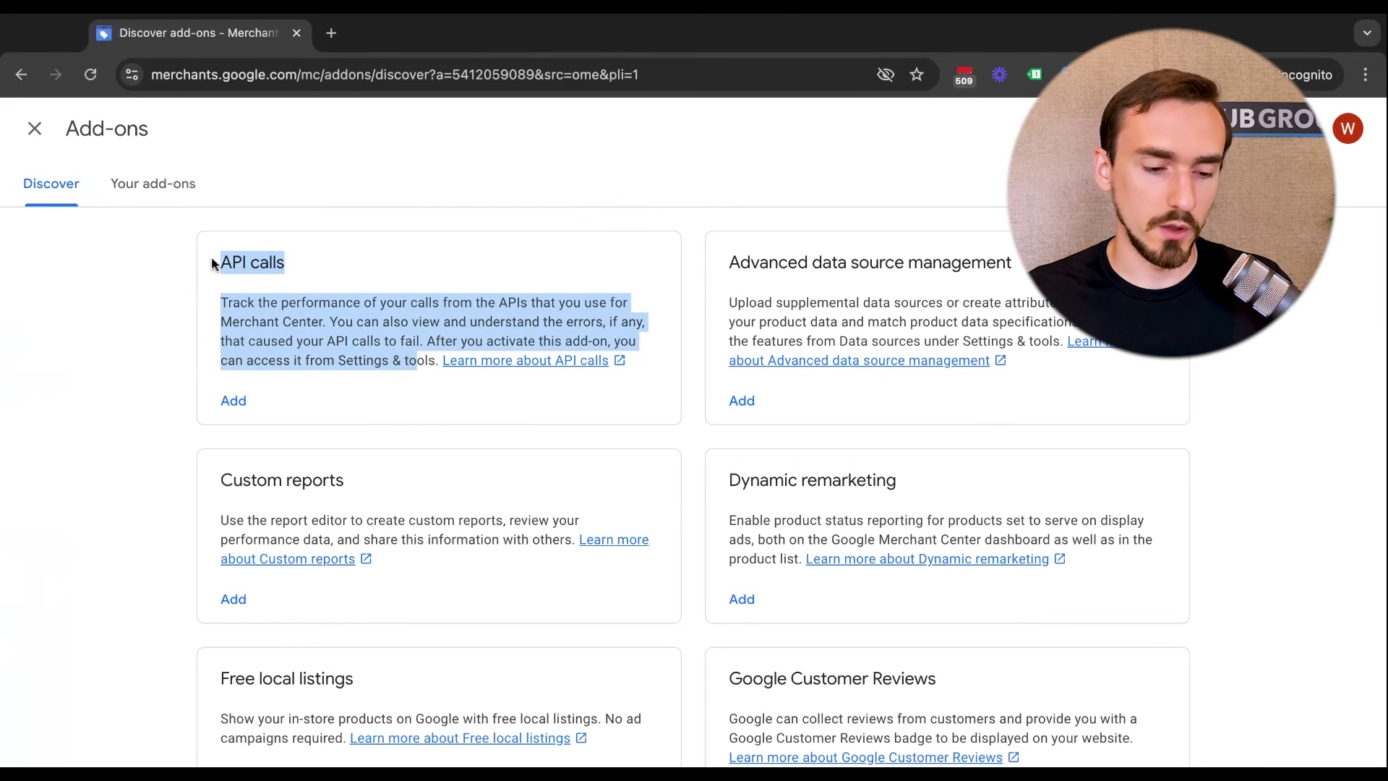
click(392, 331)
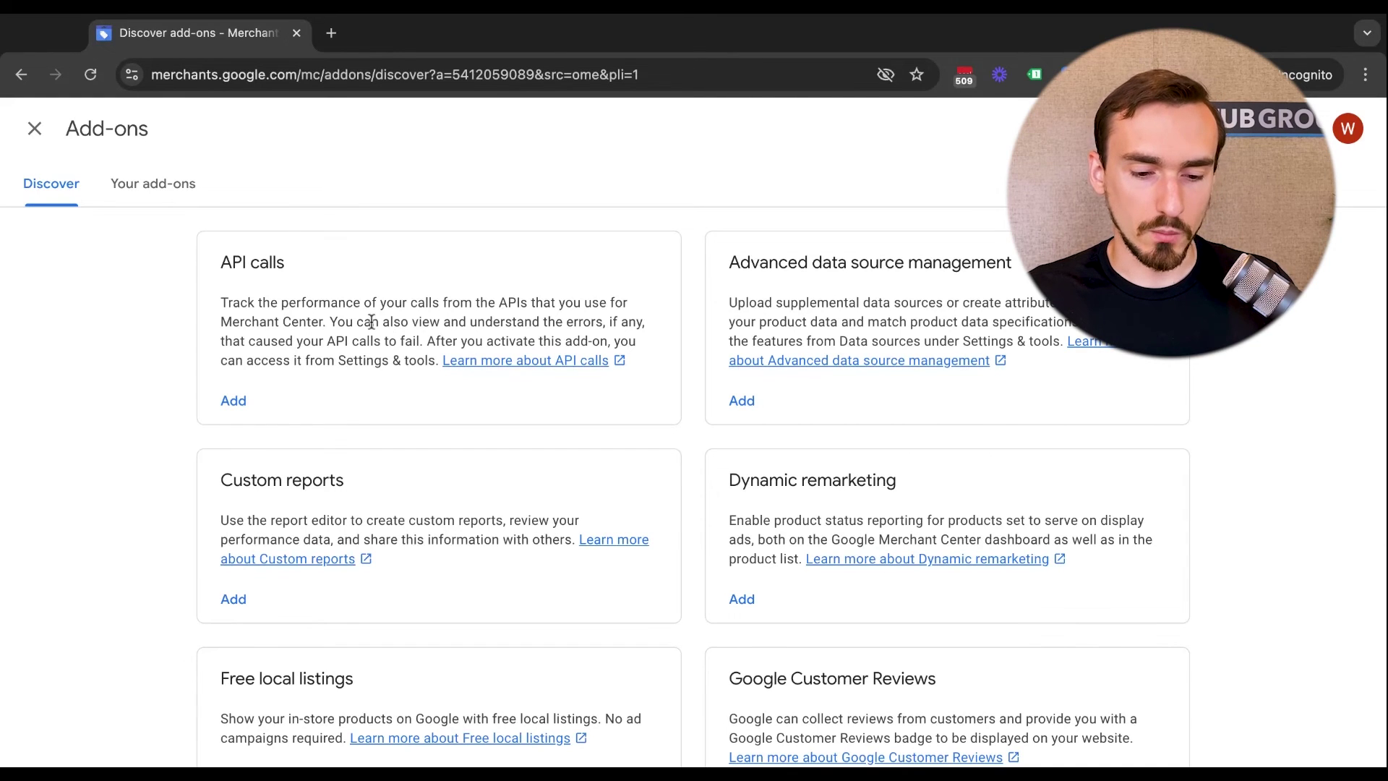
scroll(412, 301, down, 2)
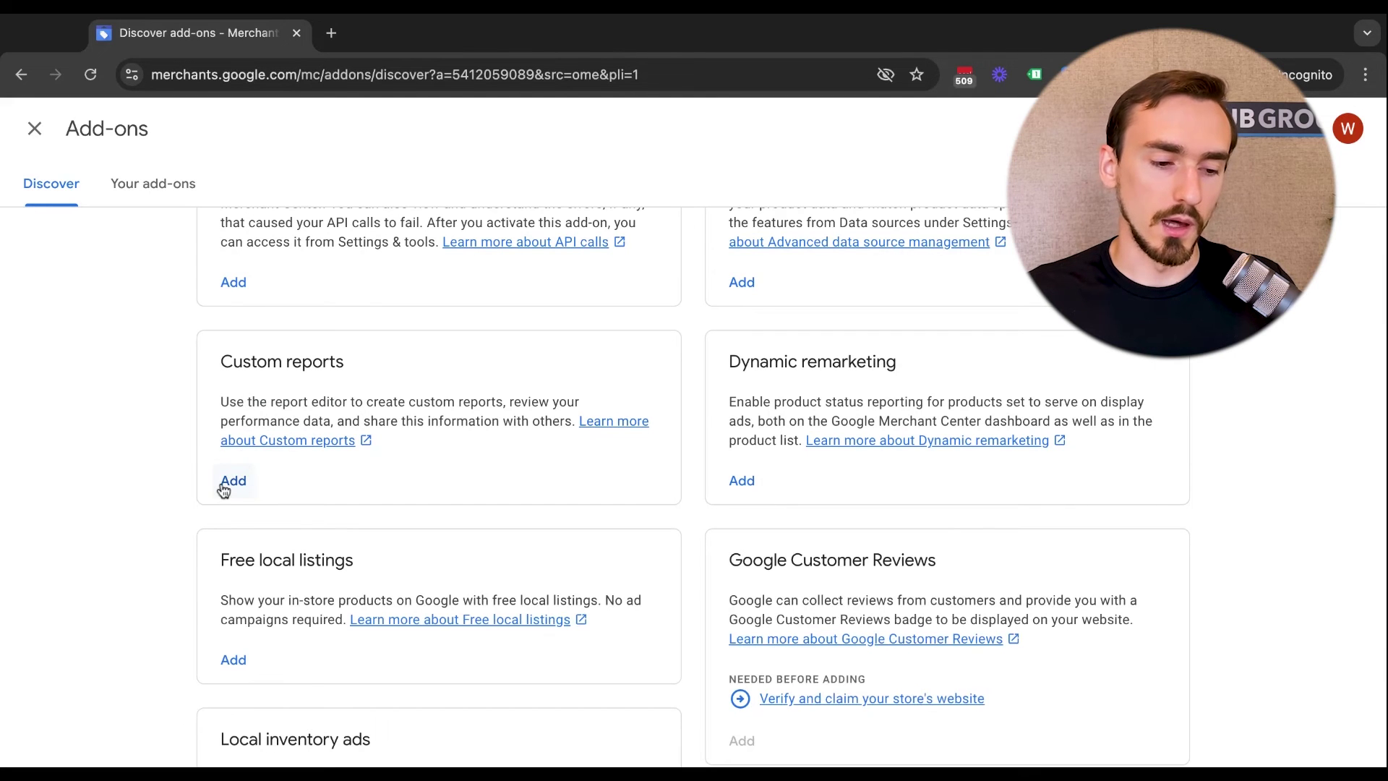
scroll(353, 494, down, 3)
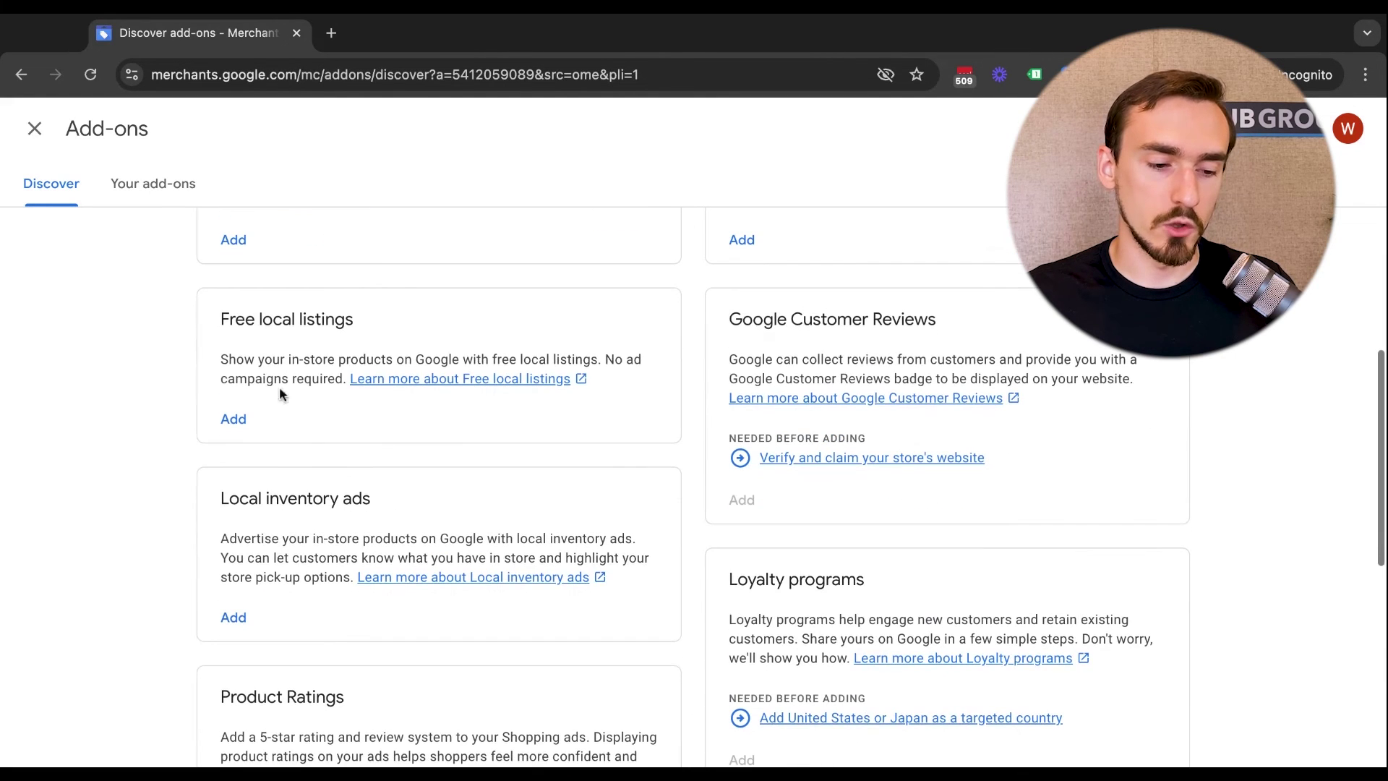
drag(215, 334, 425, 359)
click(296, 352)
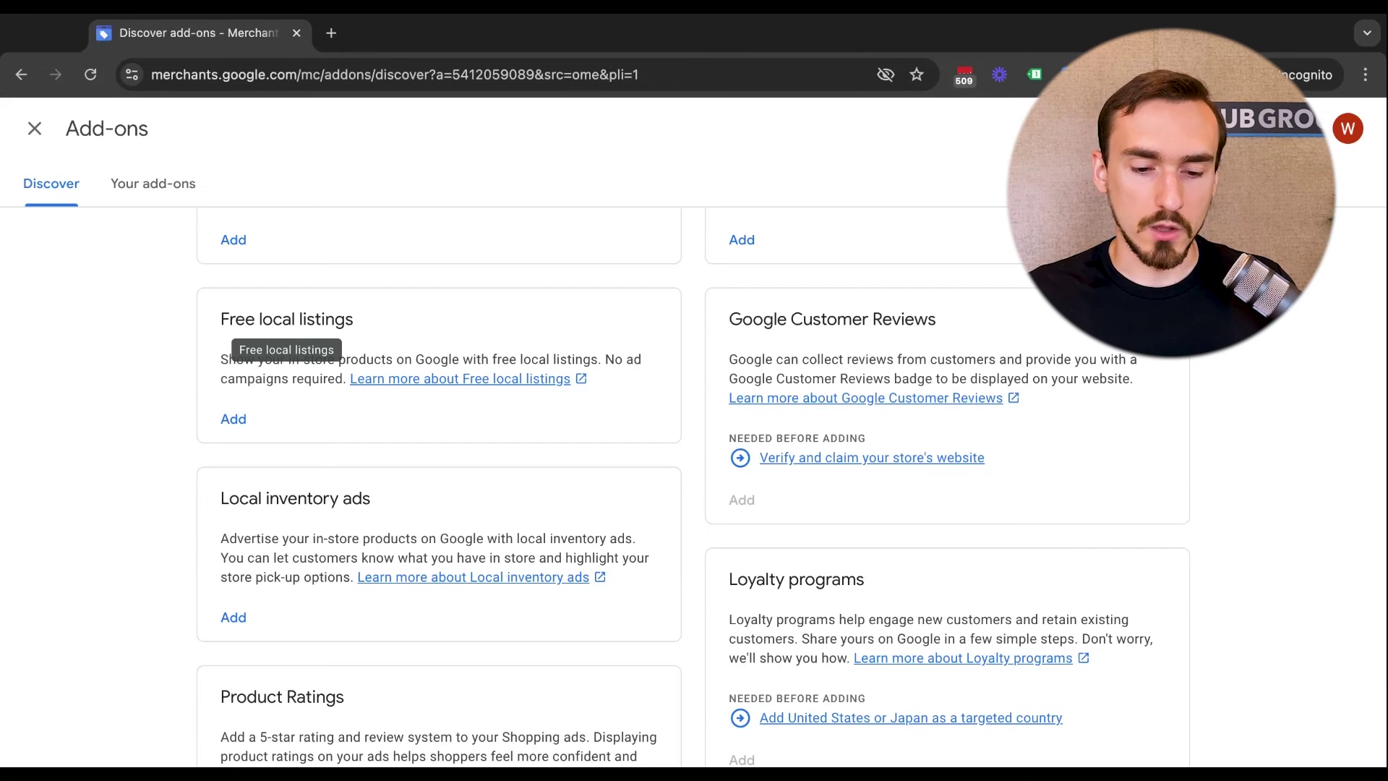
triple_click(726, 319)
click(901, 350)
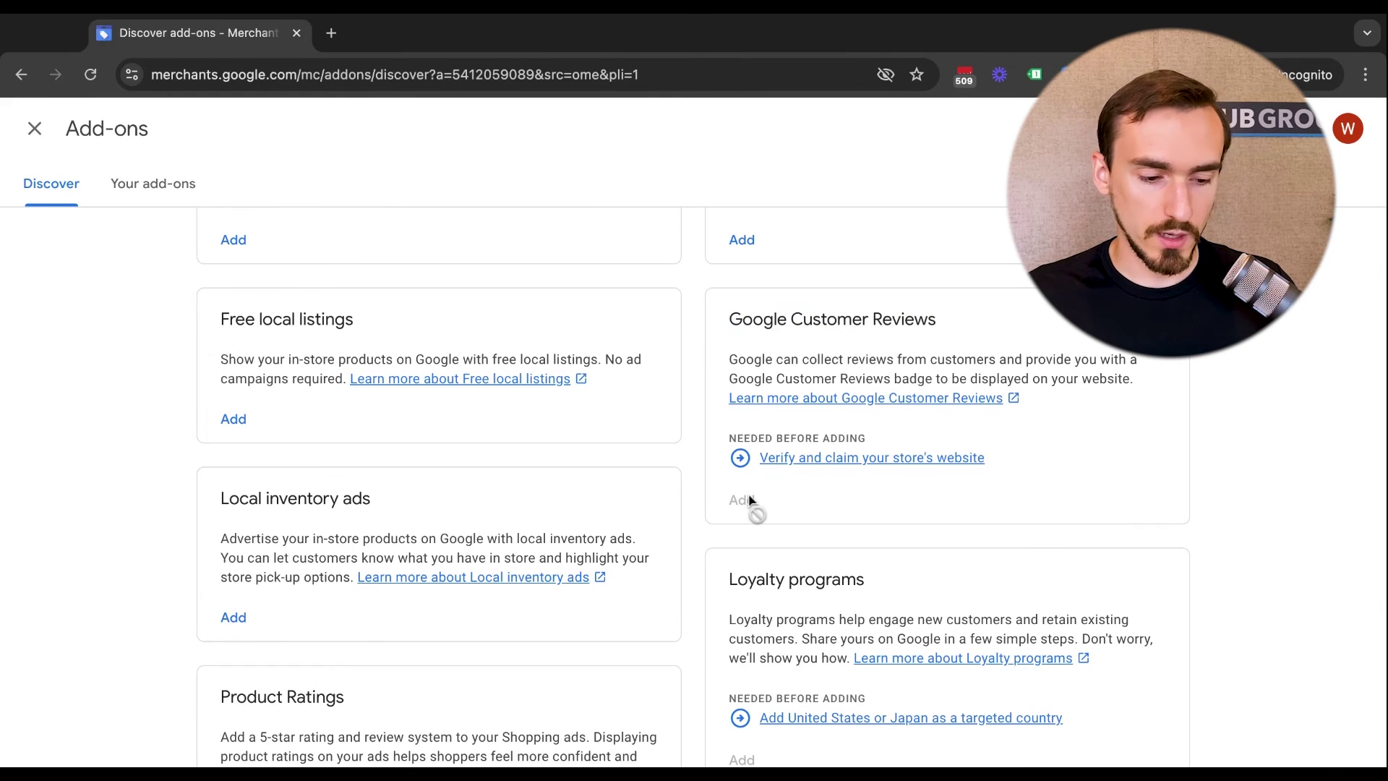
Browse the Local inventory ads, Loyalty programs and Product Ratings cards, then view Your add-ons.
scroll(745, 497, down, 3)
triple_click(215, 394)
scroll(422, 394, down, 2)
triple_click(728, 391)
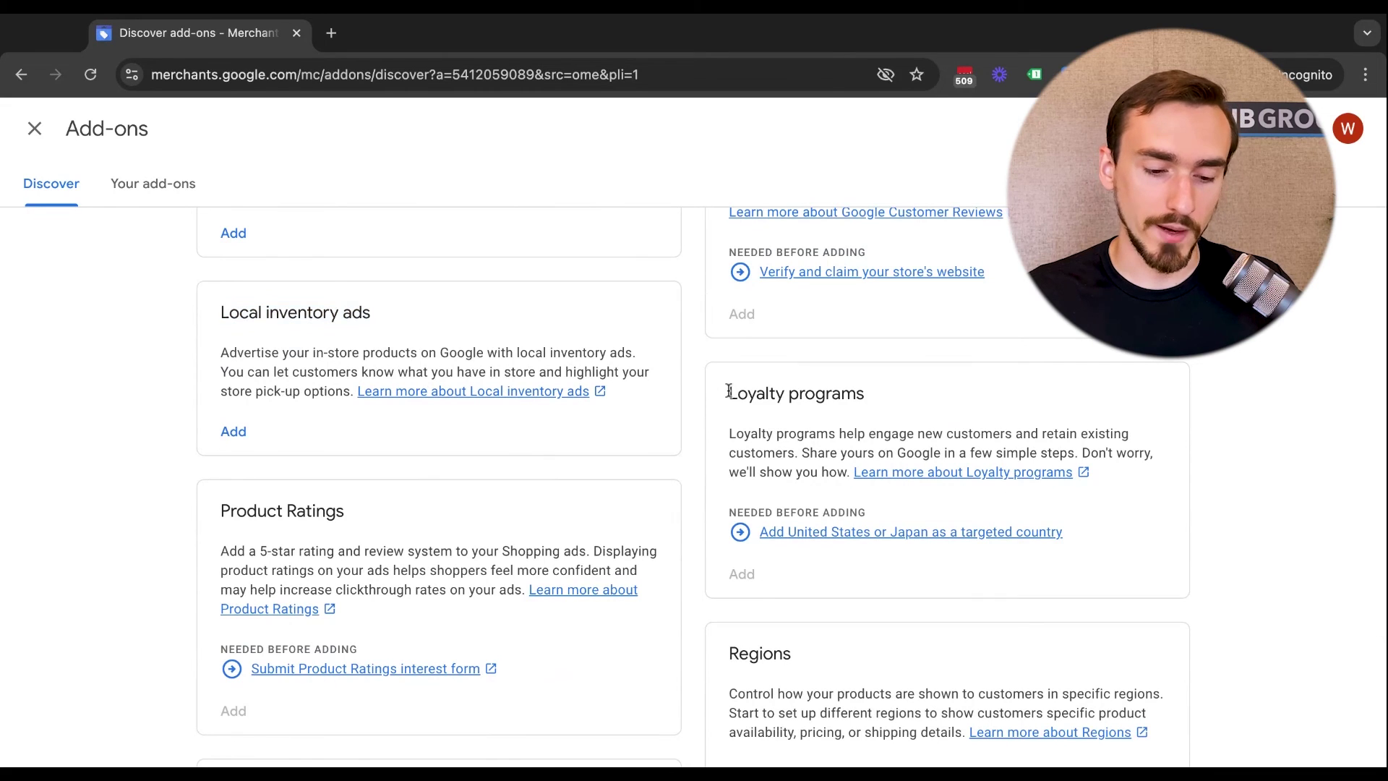
click(805, 398)
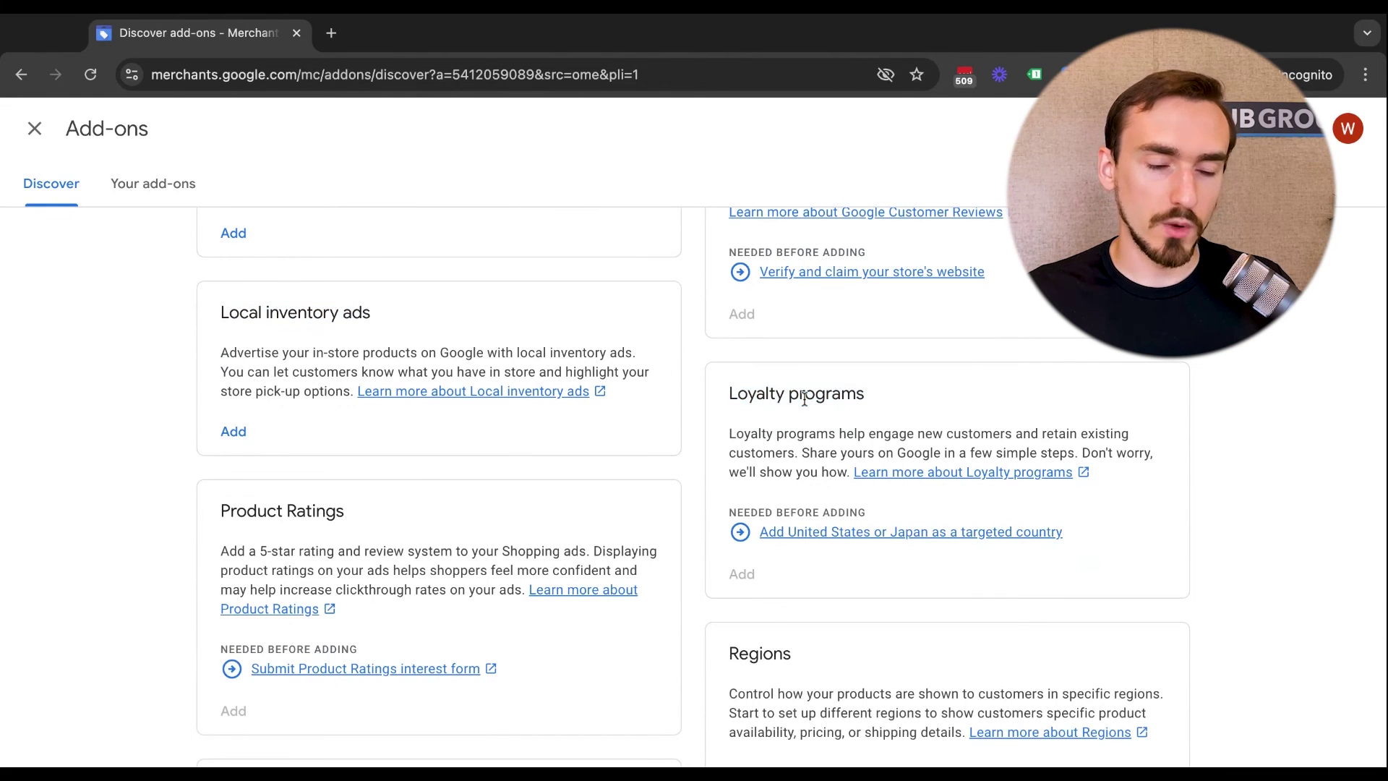
scroll(792, 427, down, 2)
triple_click(215, 414)
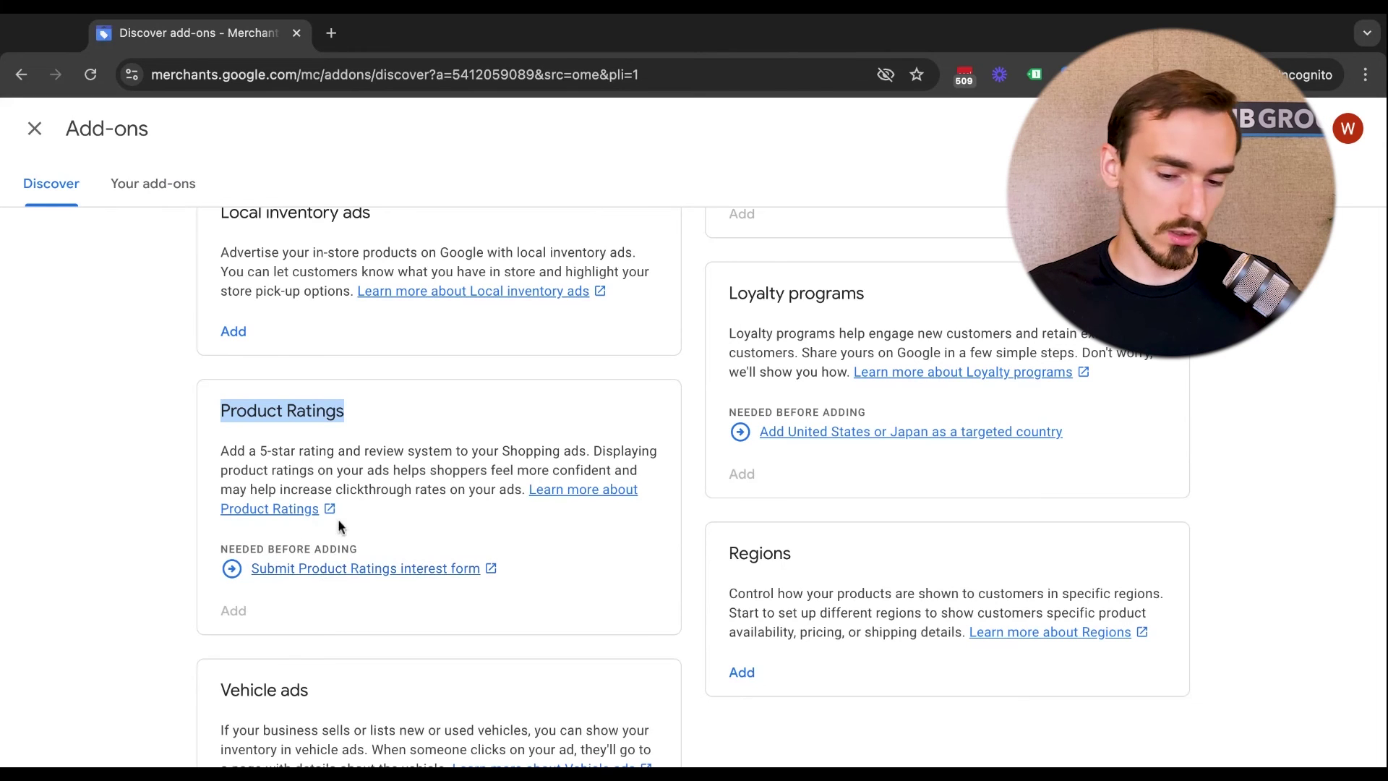
scroll(337, 516, down, 4)
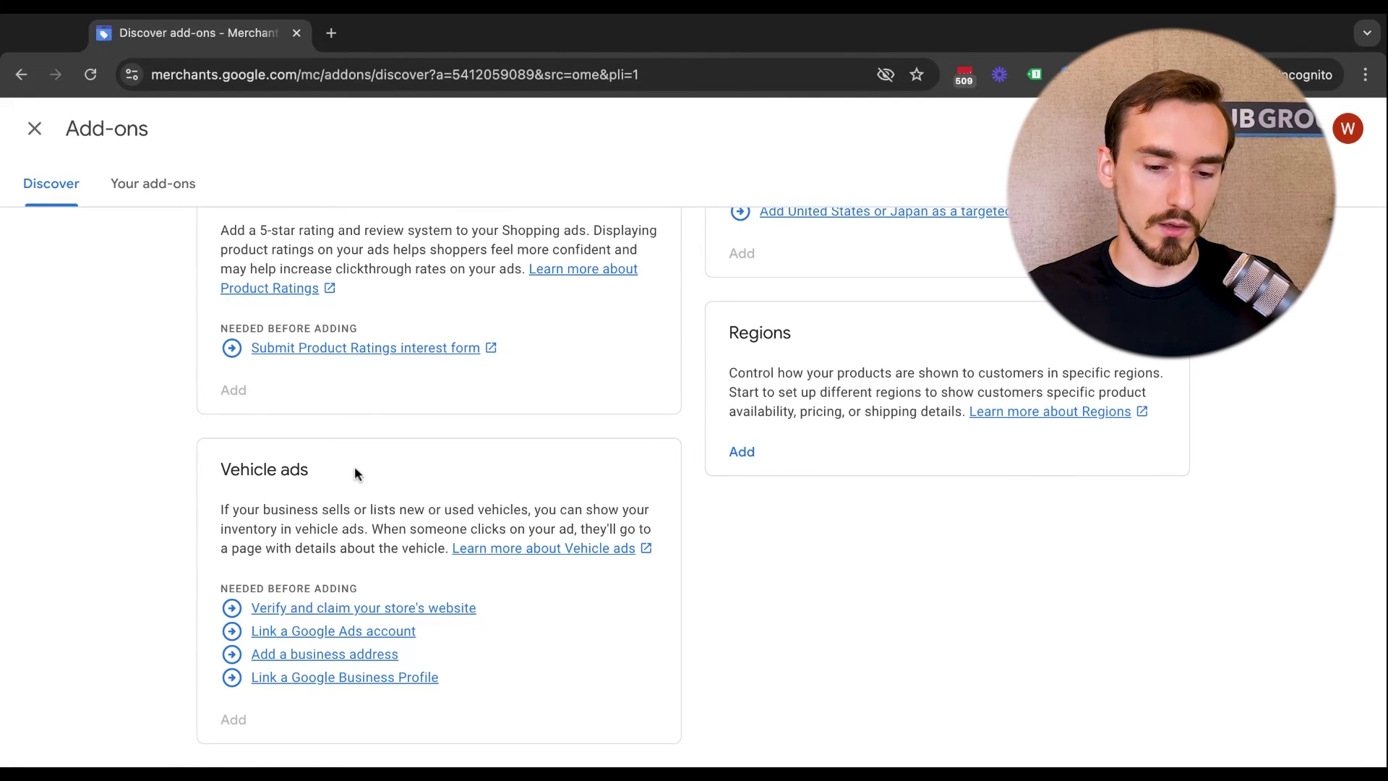
scroll(331, 533, up, 5)
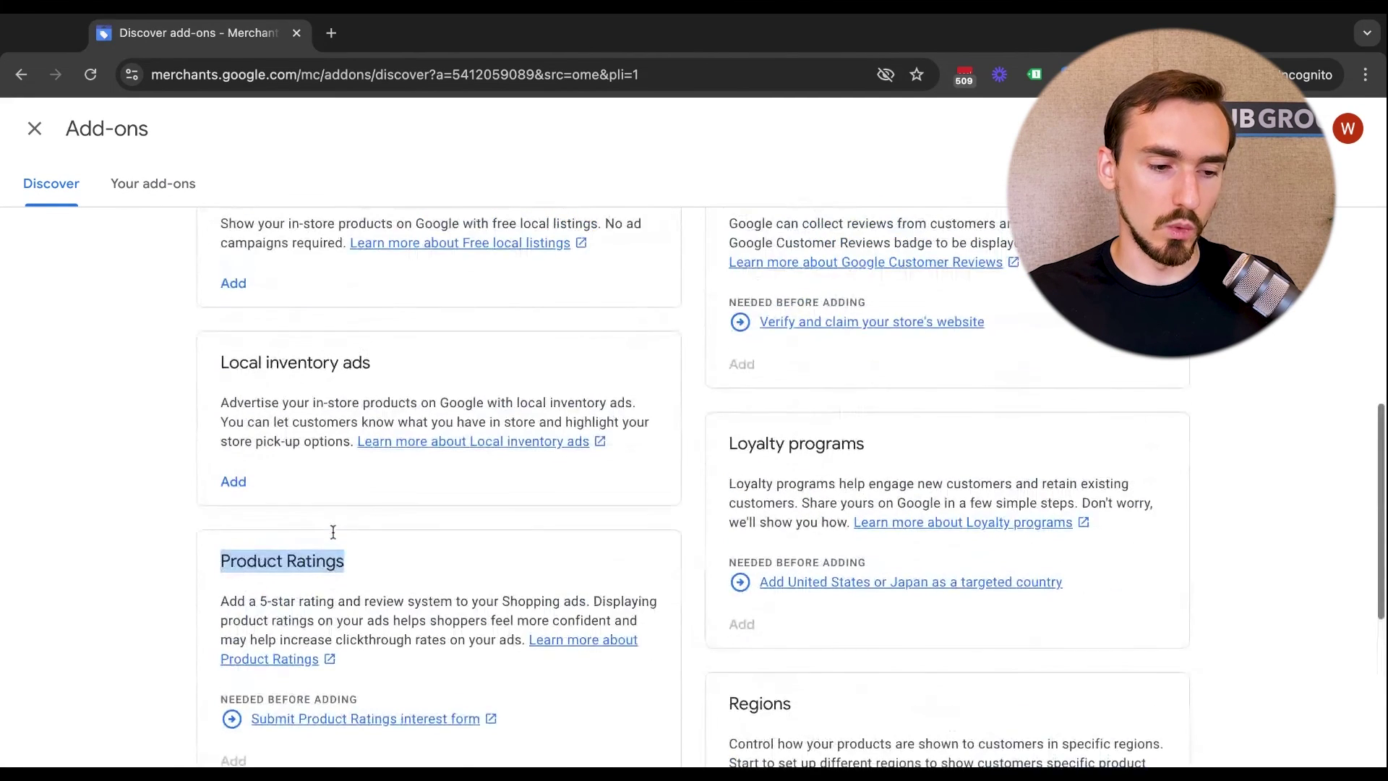
scroll(332, 533, up, 5)
click(143, 176)
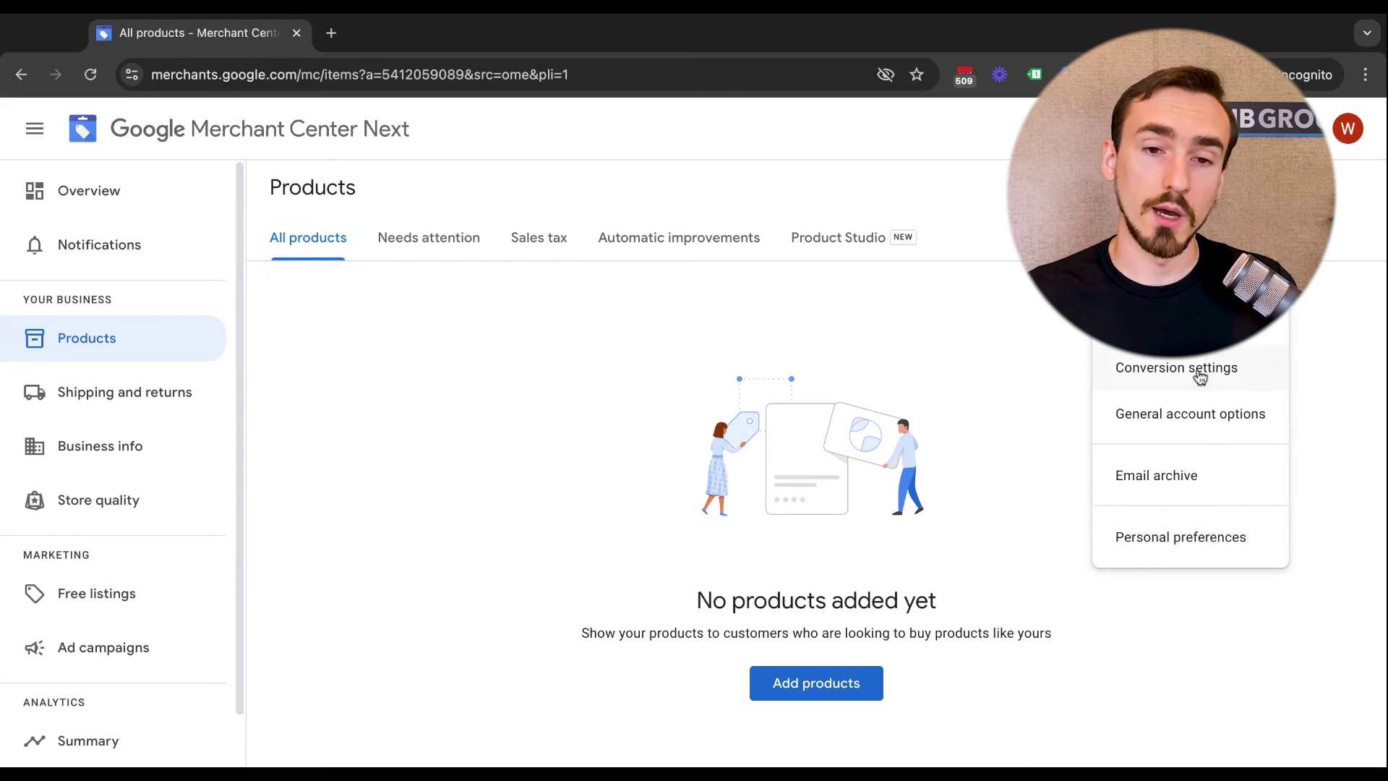
Review the General account options: Language and time zone, Comparison Shopping Services and Advanced account setup.
click(1174, 414)
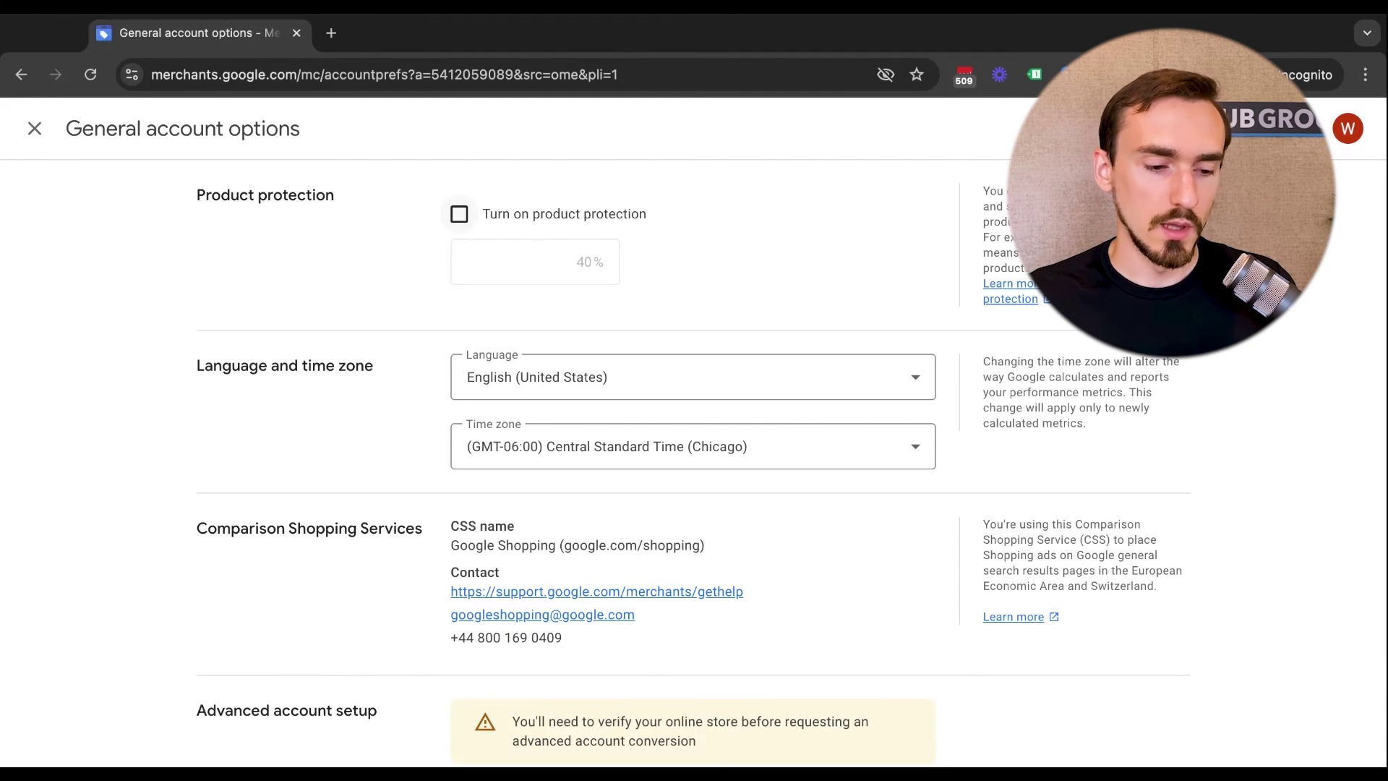
scroll(759, 278, down, 3)
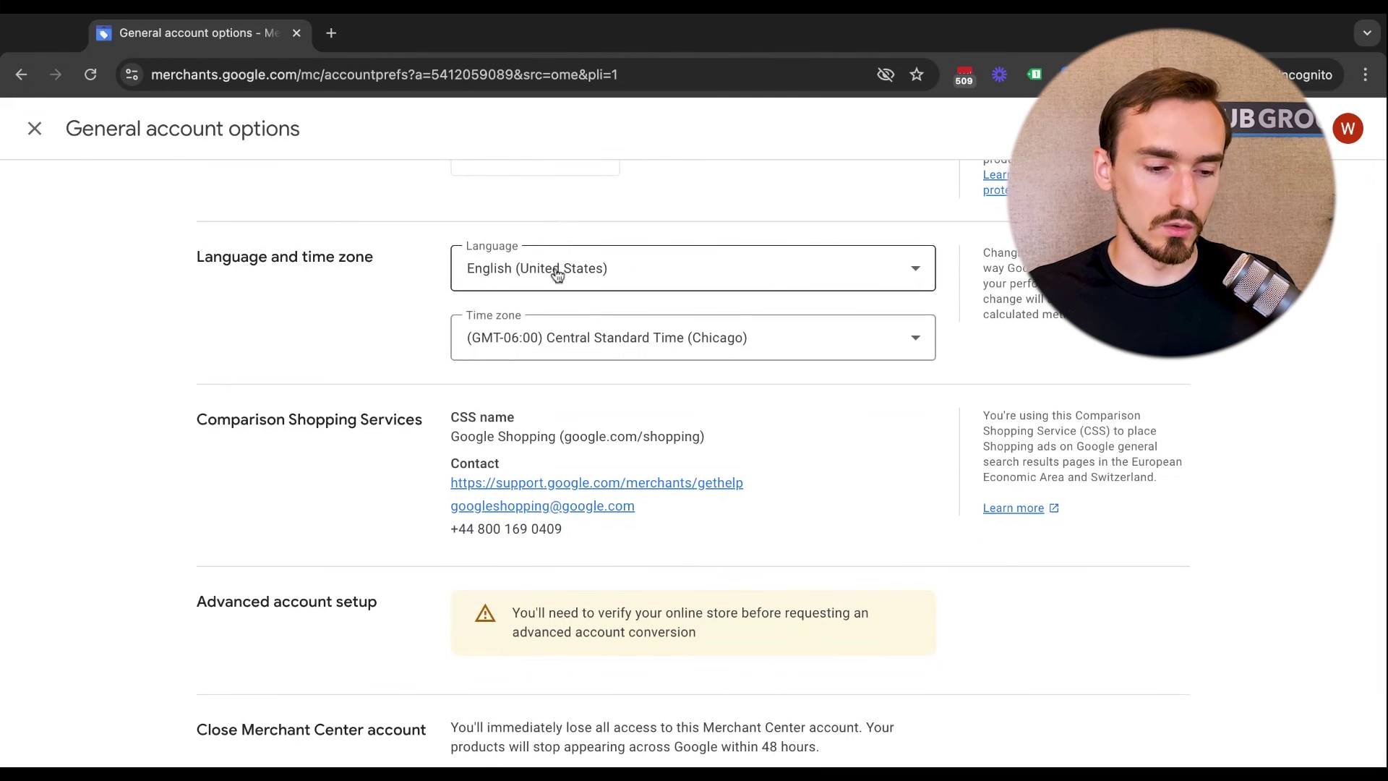
scroll(416, 378, down, 1)
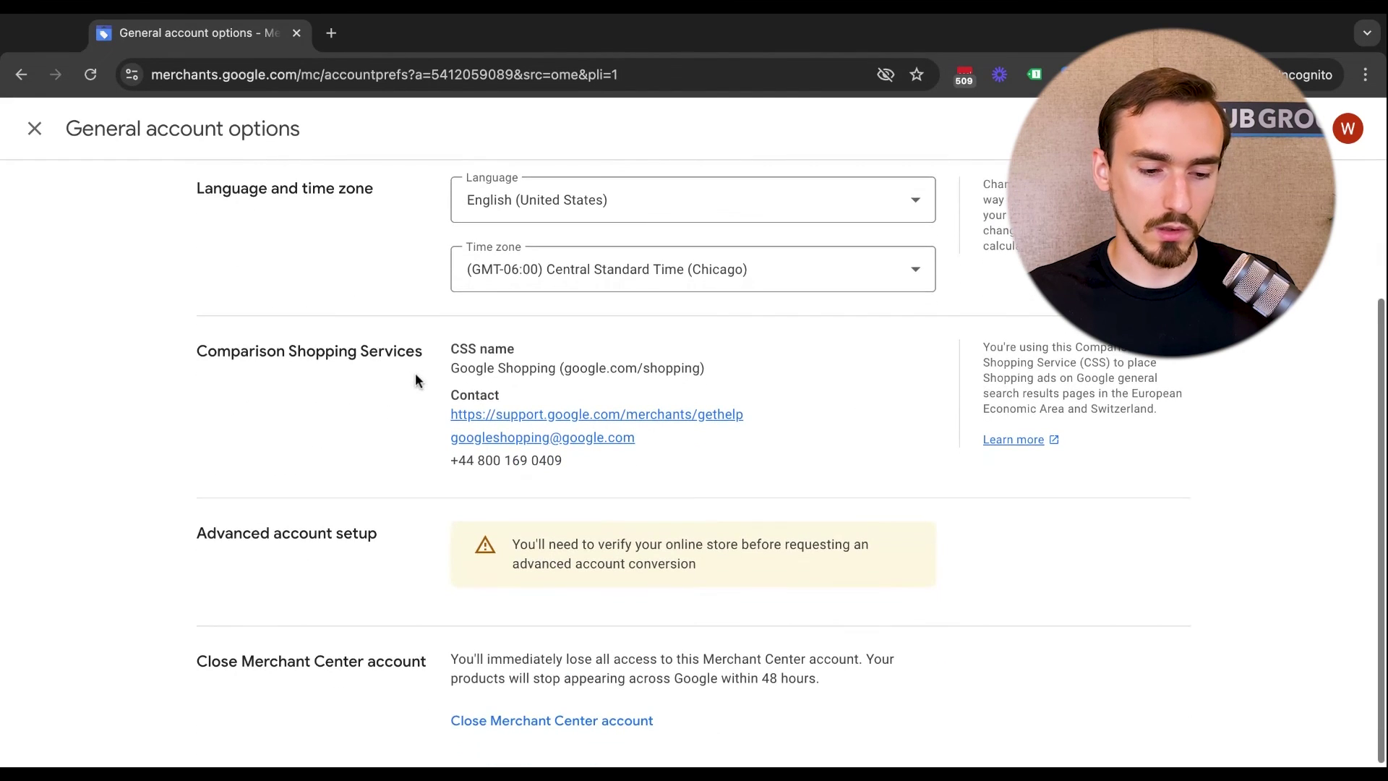
triple_click(189, 353)
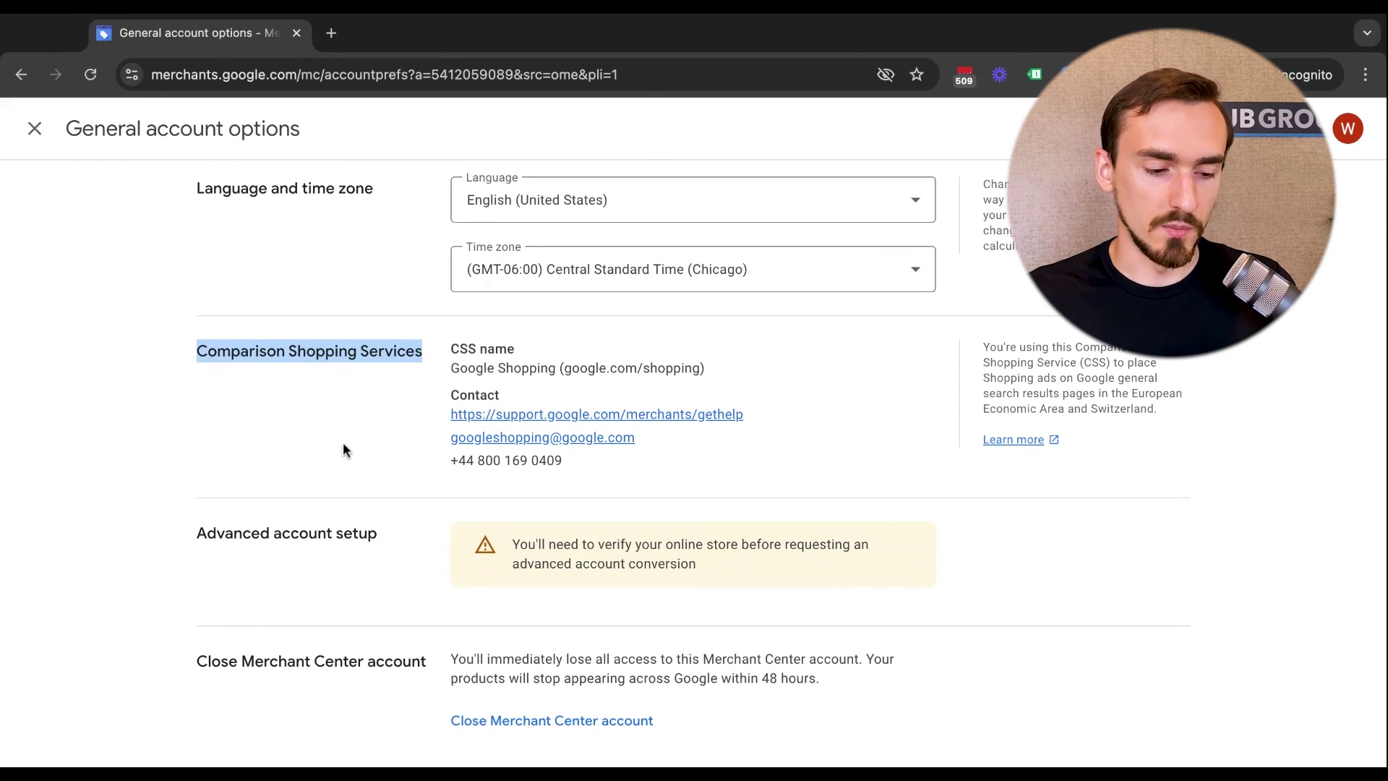
scroll(336, 452, down, 1)
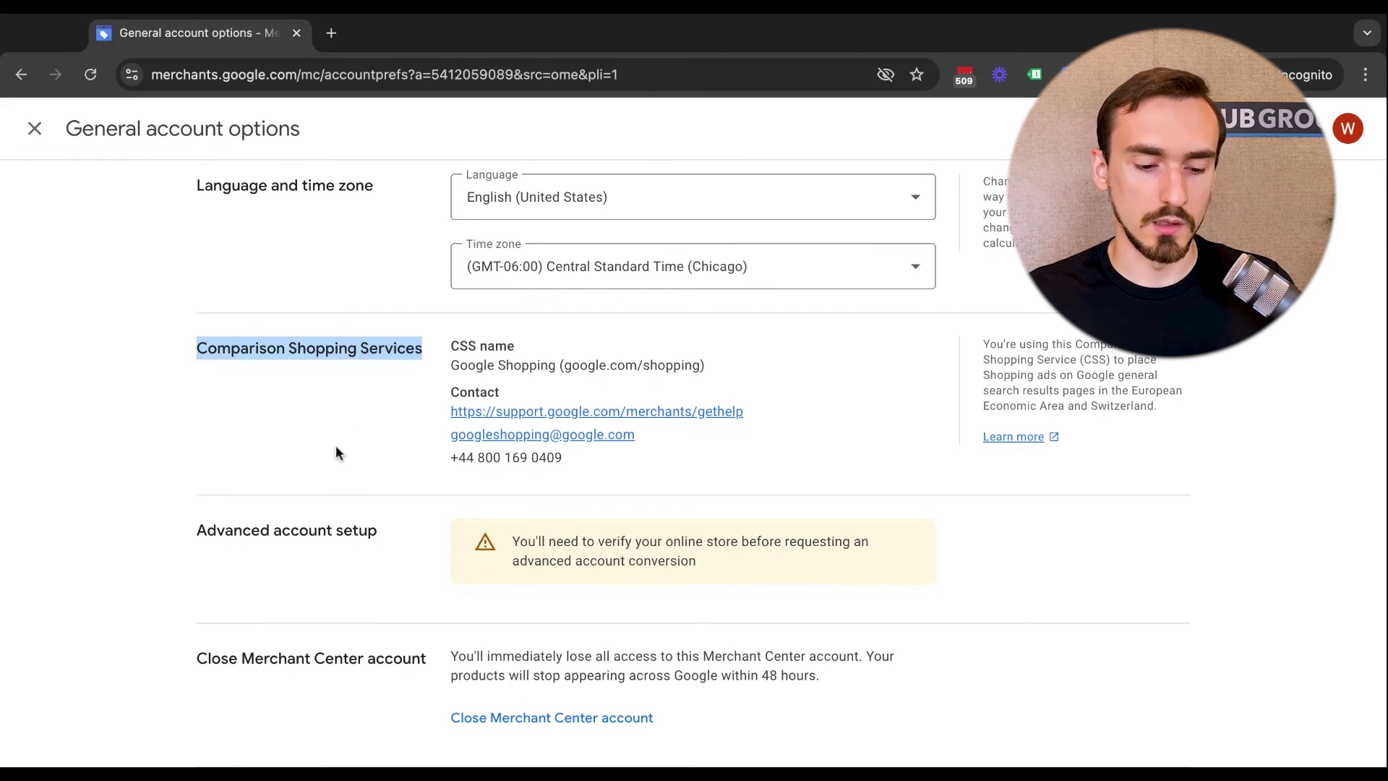
triple_click(181, 531)
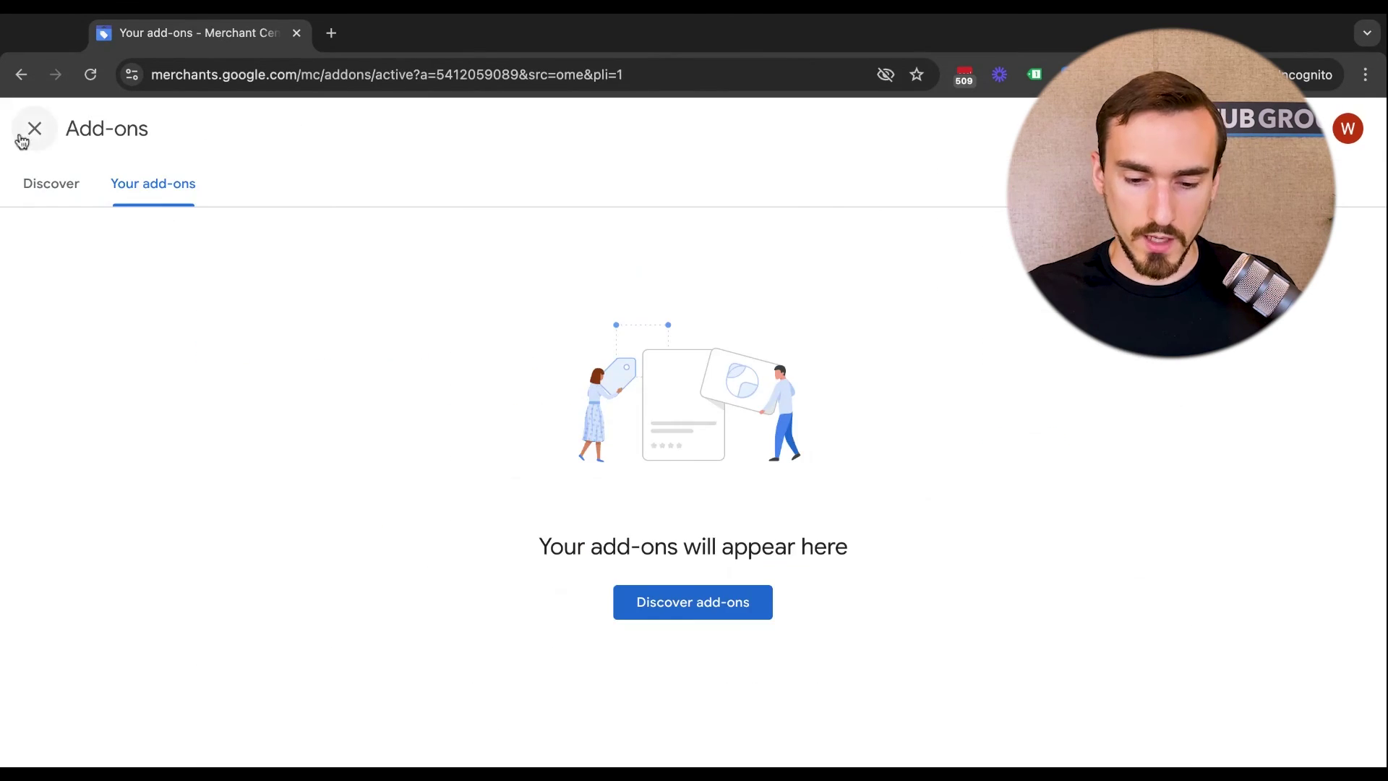
Leave Add-ons and view the Email archive, which holds no messages.
click(30, 132)
click(1301, 129)
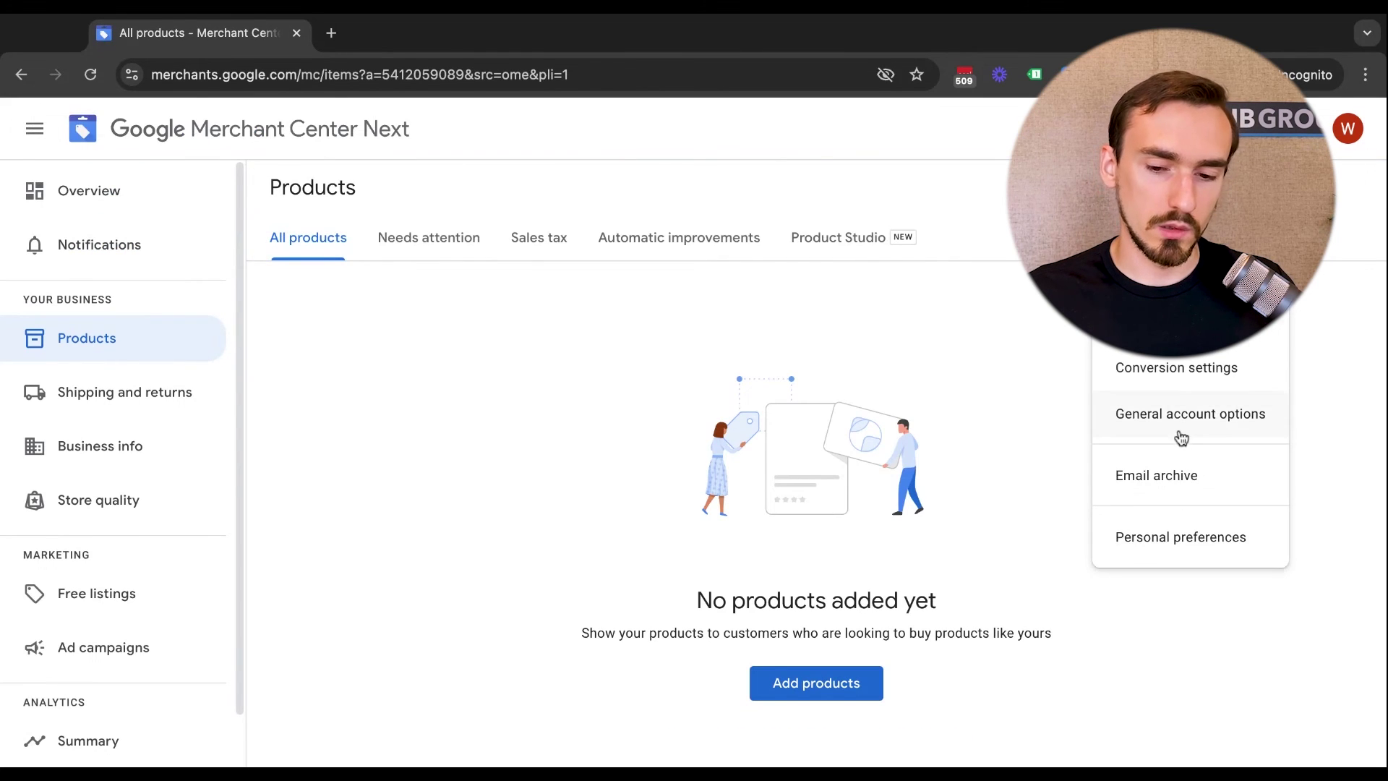
click(1152, 479)
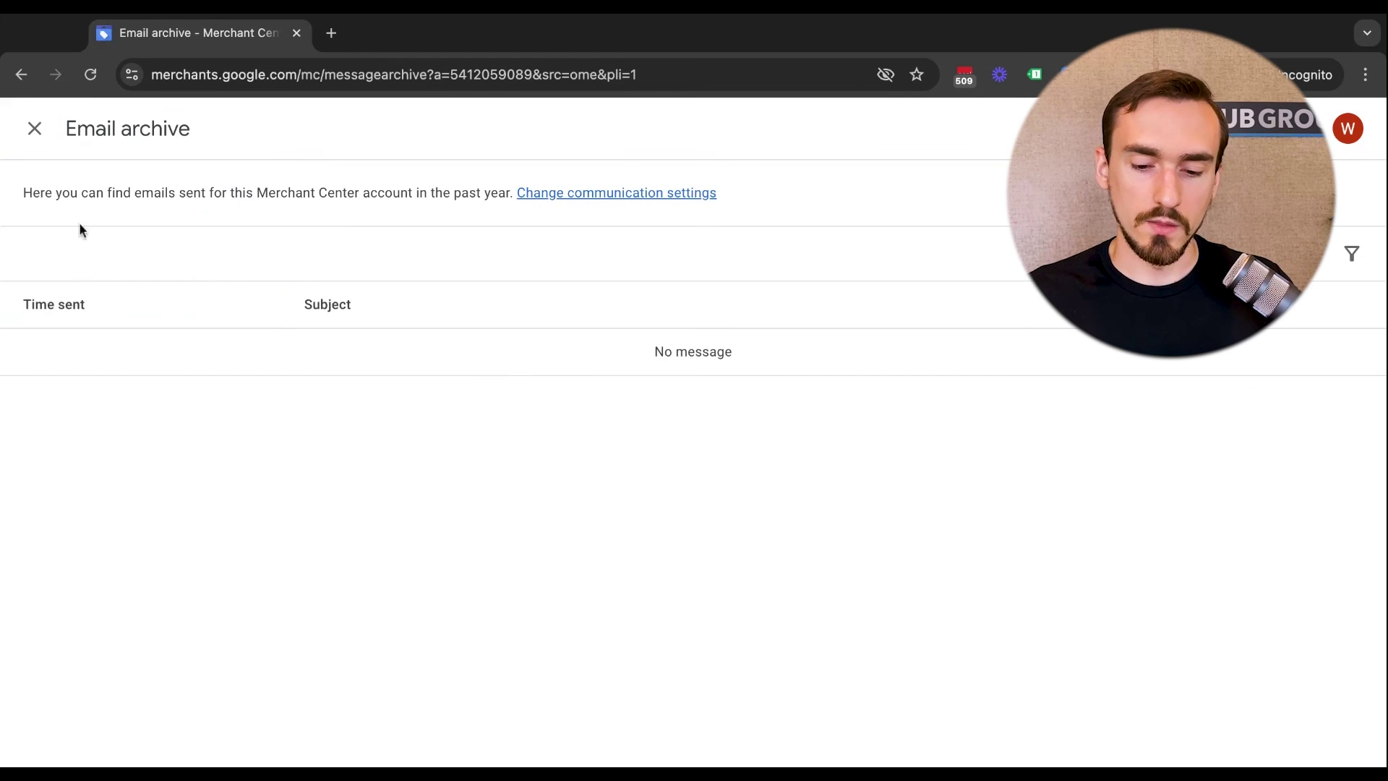
Close the archive and view Personal preferences, with every email notification type enabled.
click(34, 128)
click(1301, 128)
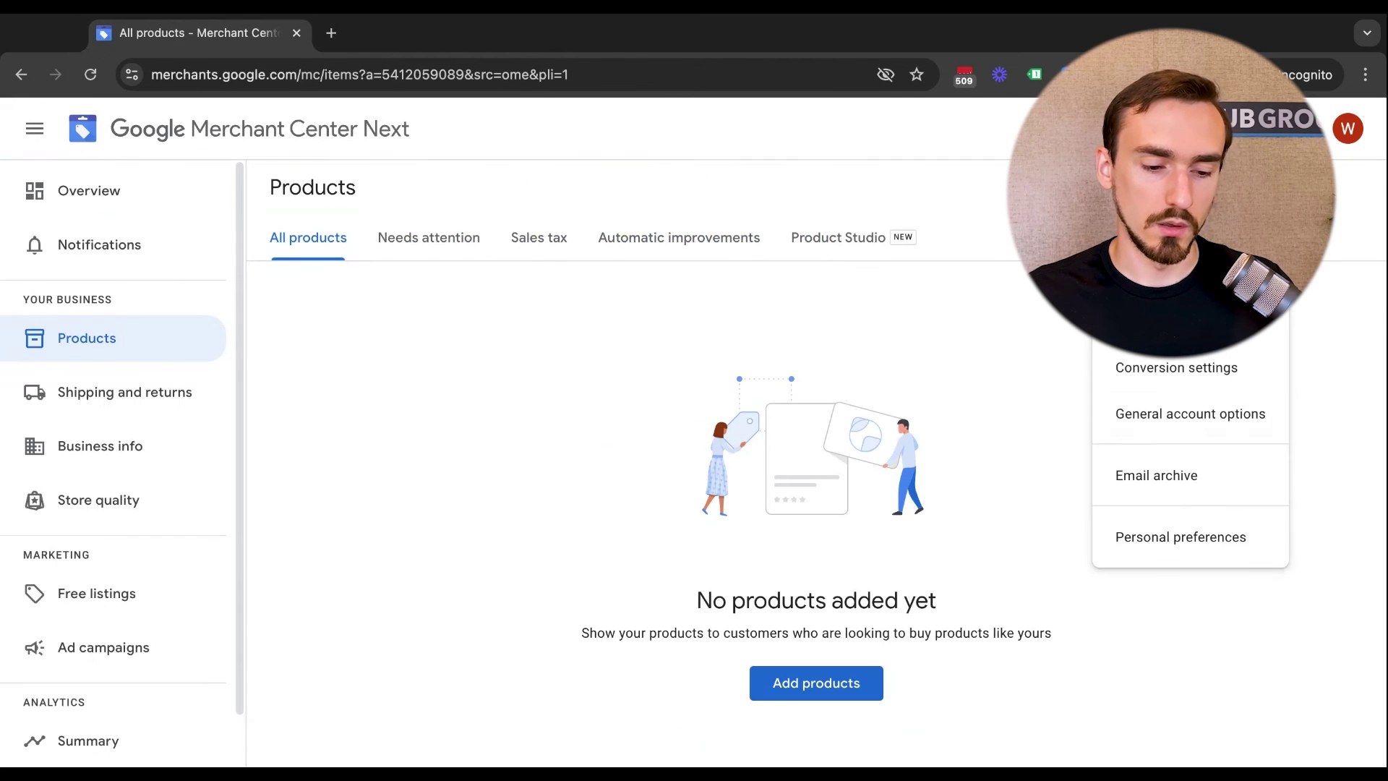
click(1155, 535)
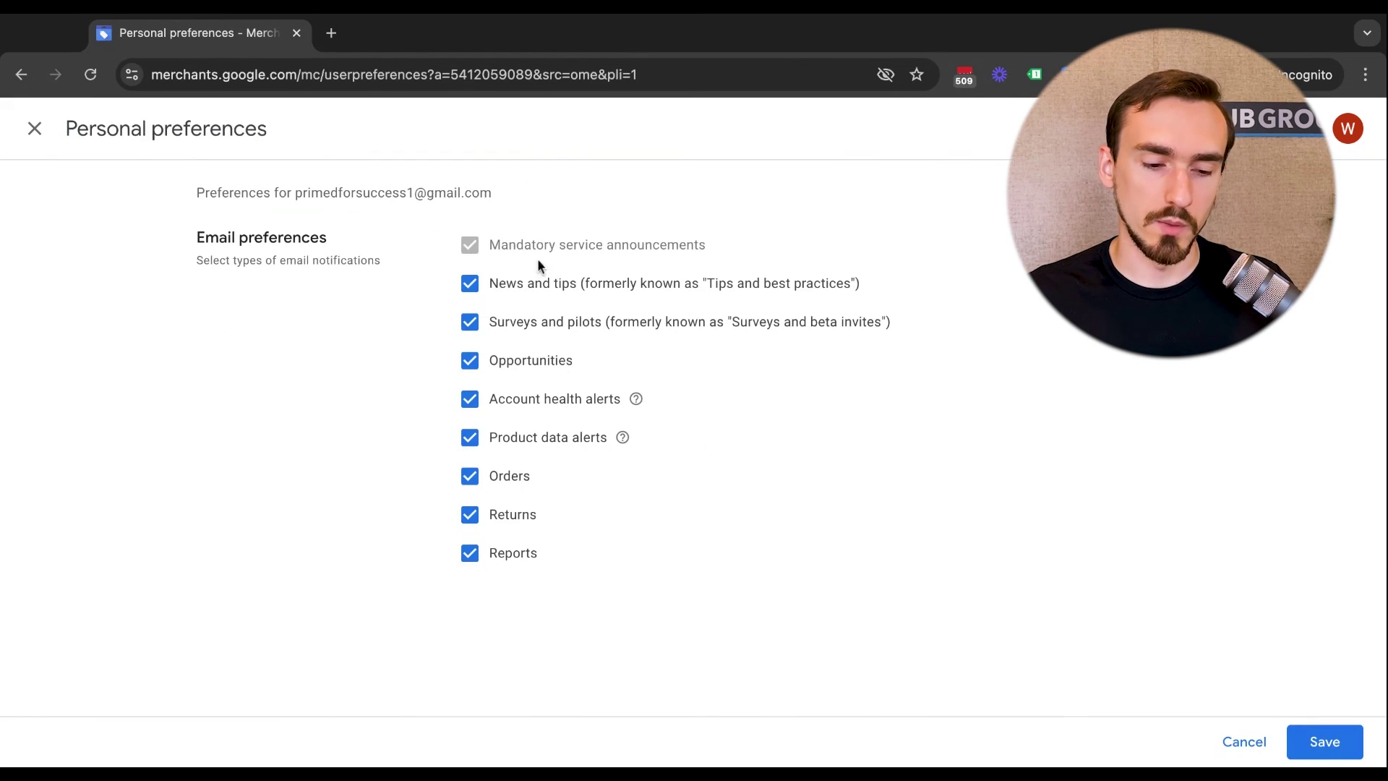